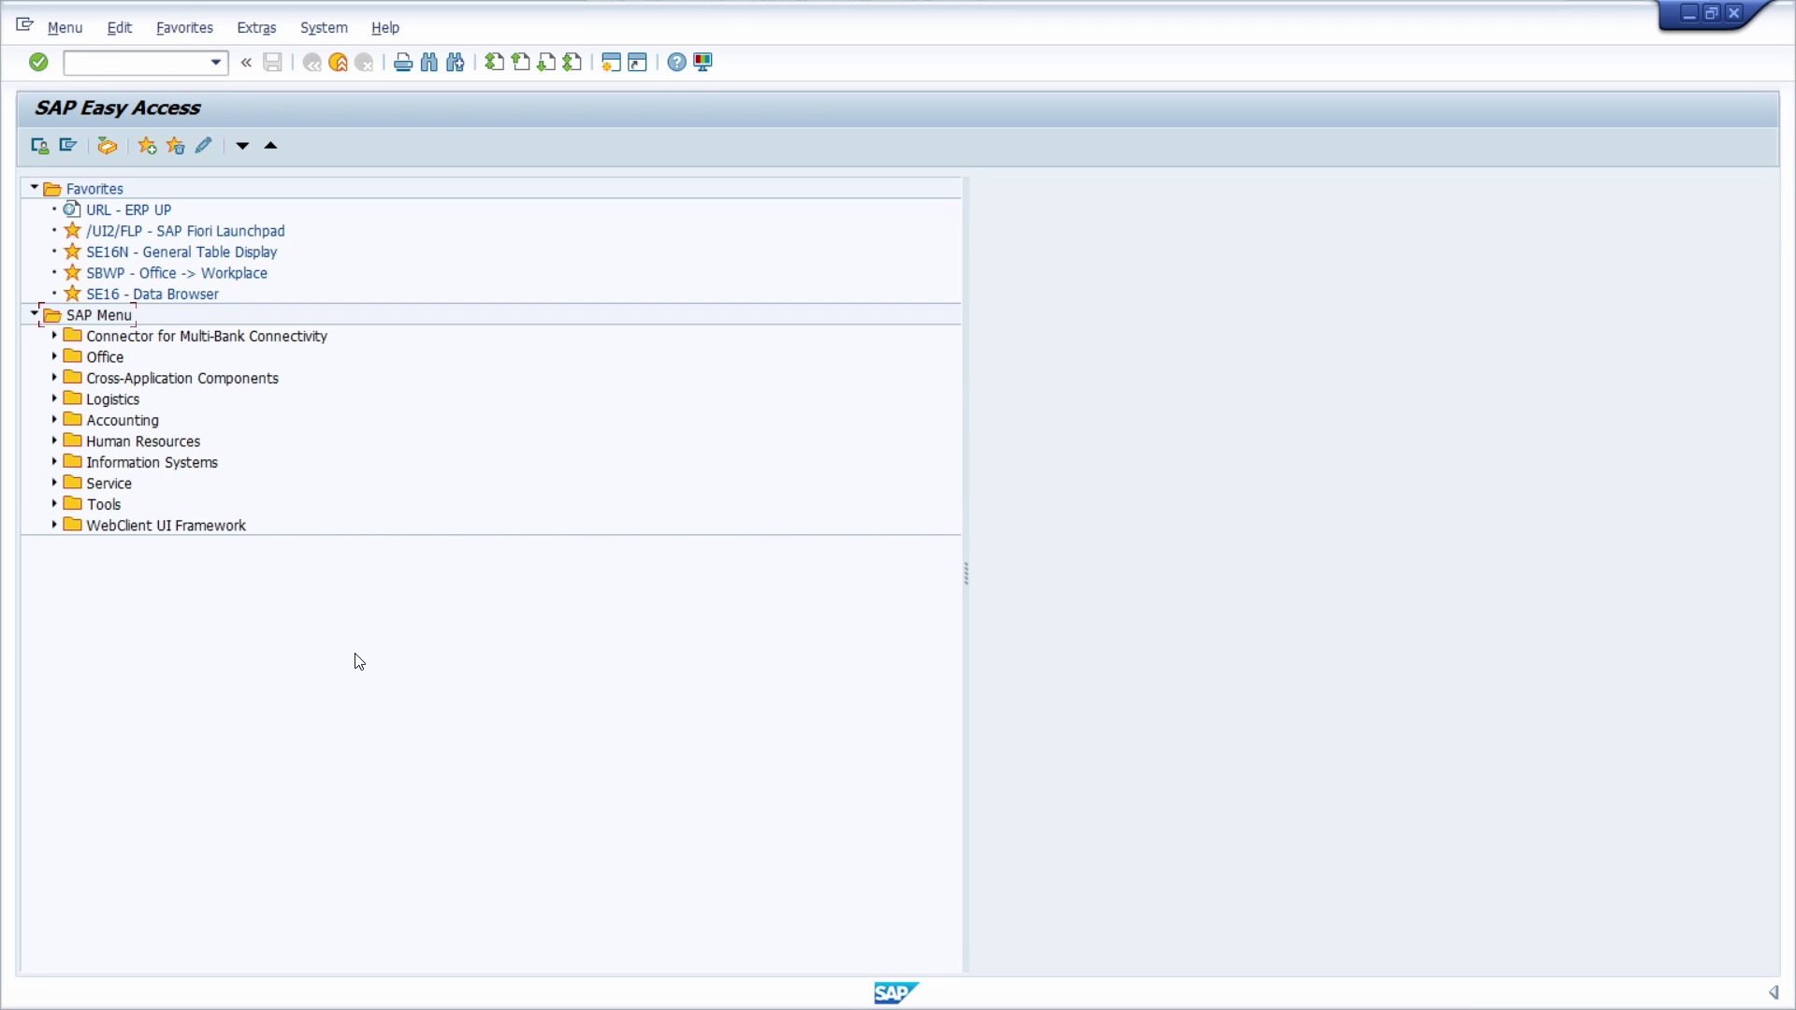
# Launch SAPterm with transaction STERM to reach its first-use user settings prompt
pyautogui.click(134, 71)
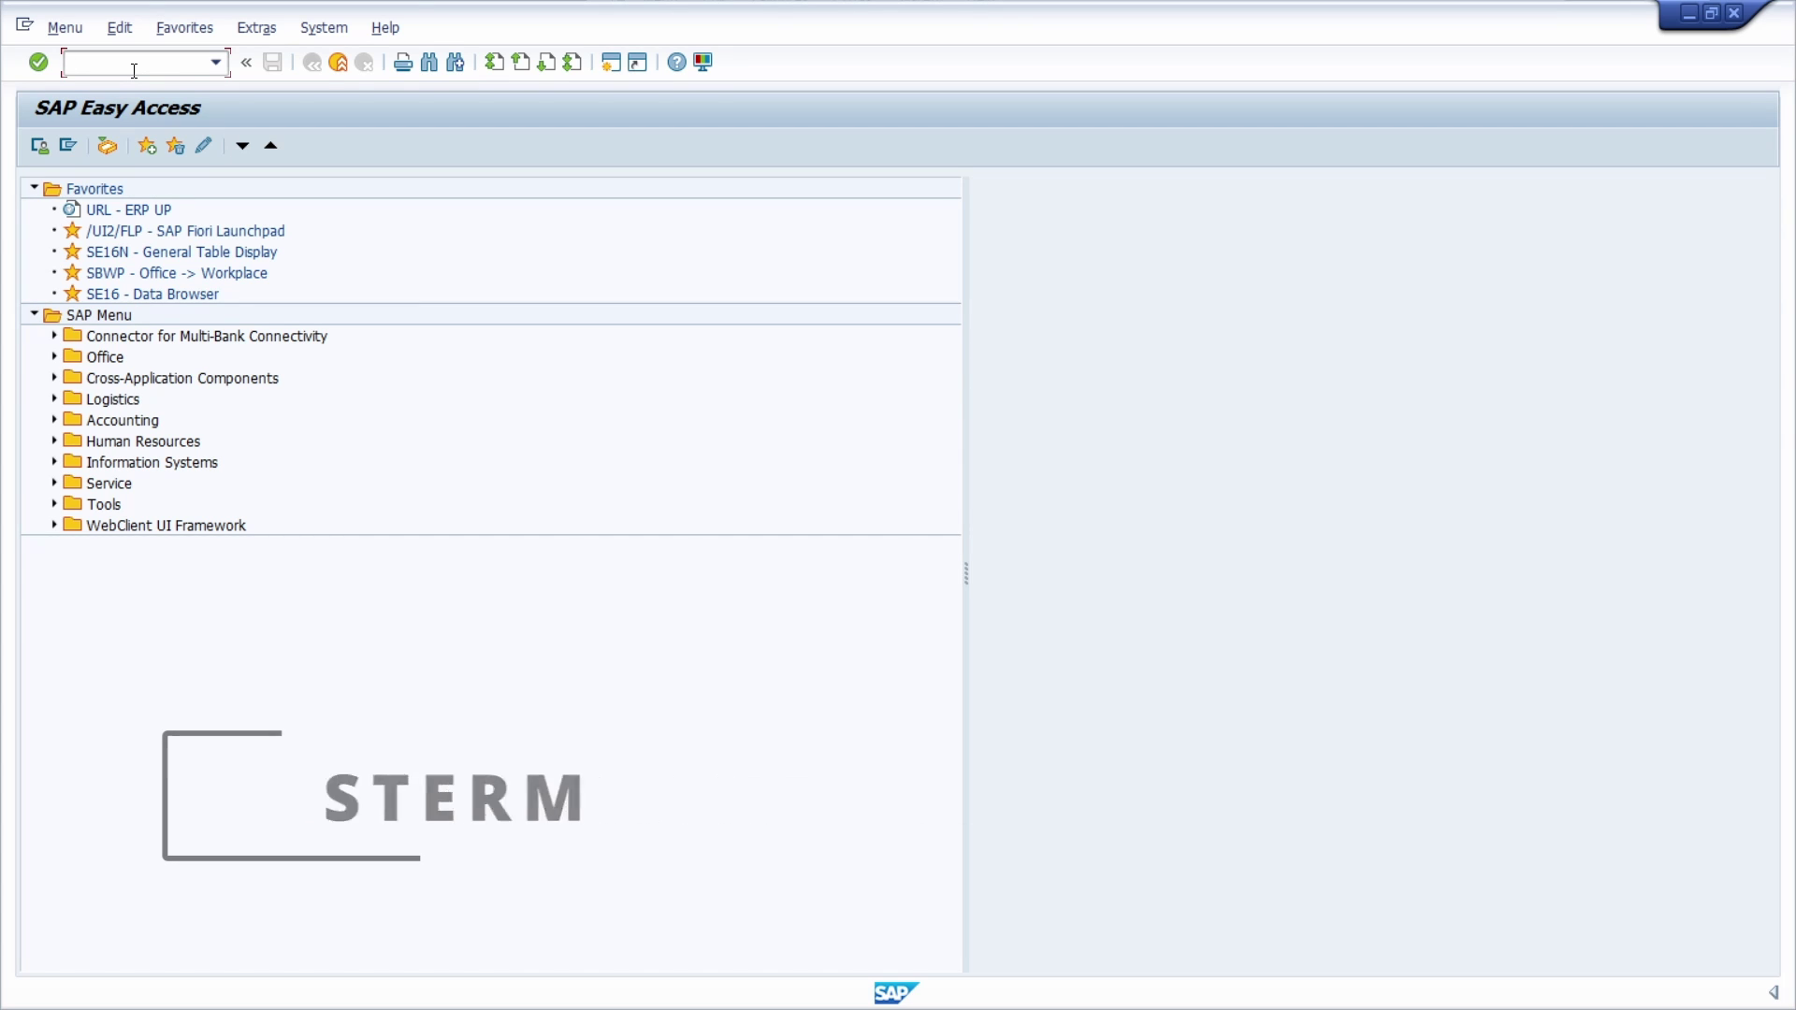
pyautogui.write('STERM')
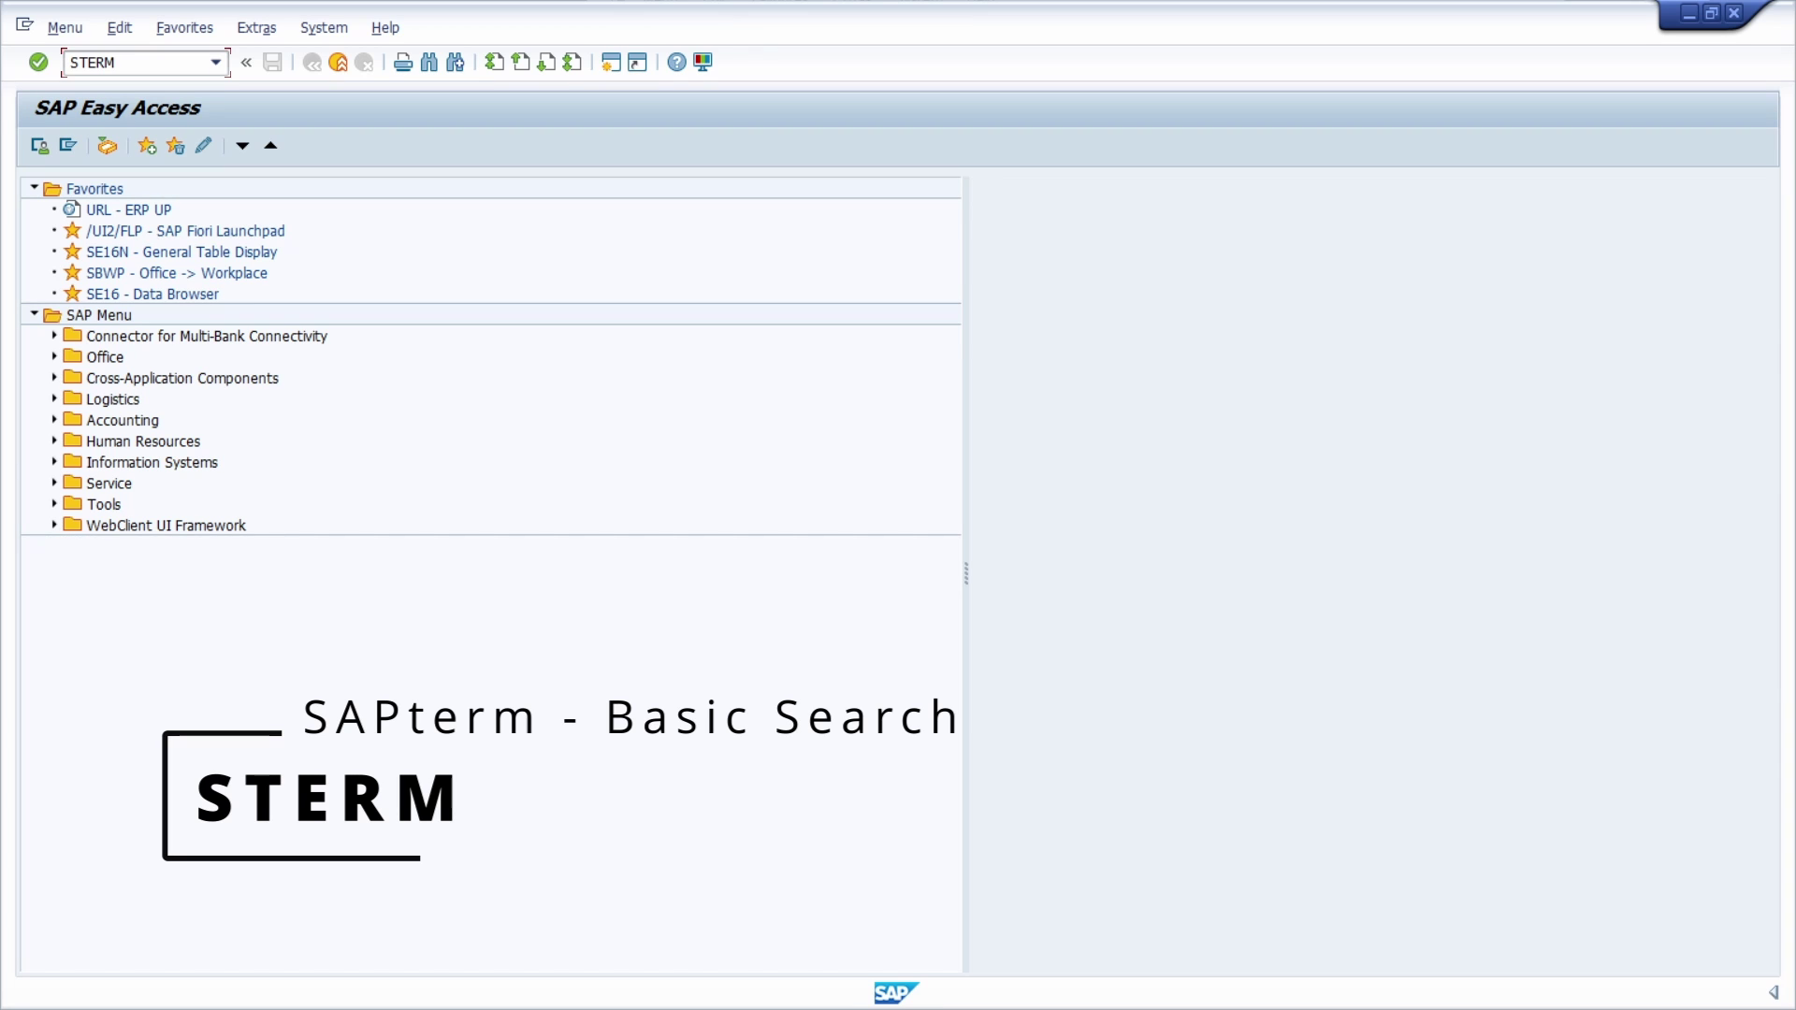
pyautogui.press('Return')
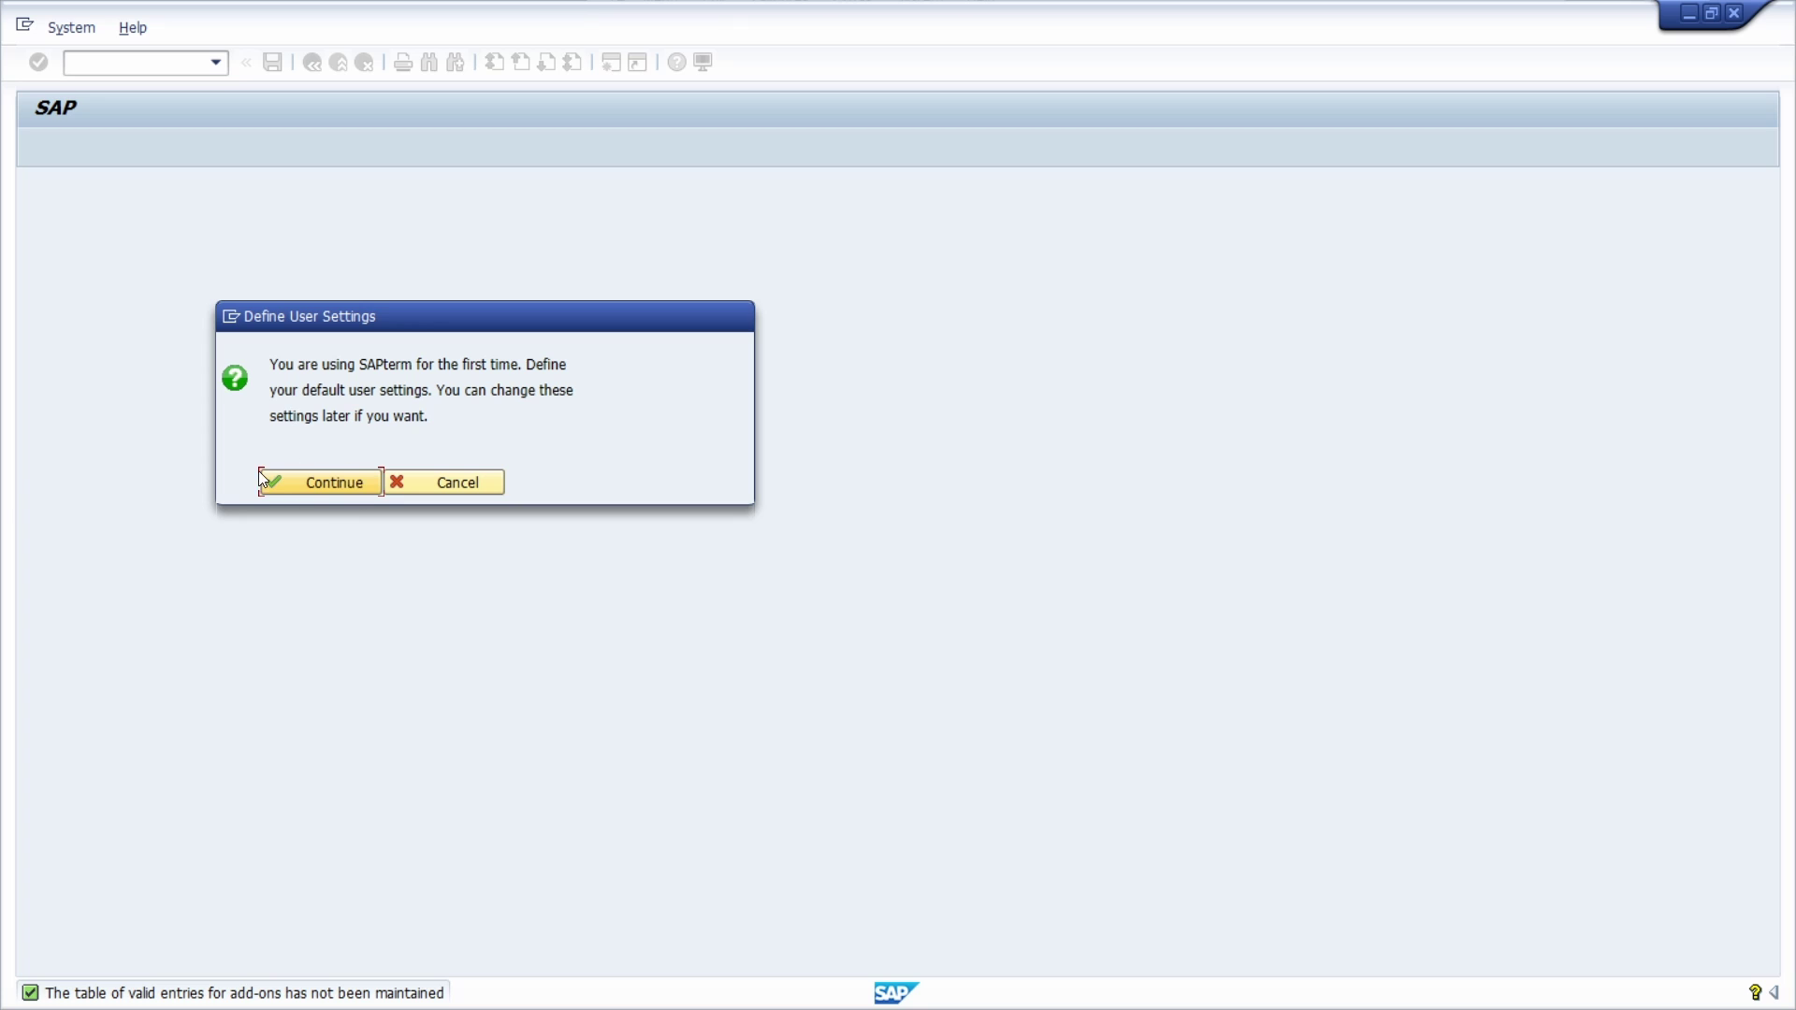
# Continue to the user settings and choose German as source, English as target language
pyautogui.click(301, 484)
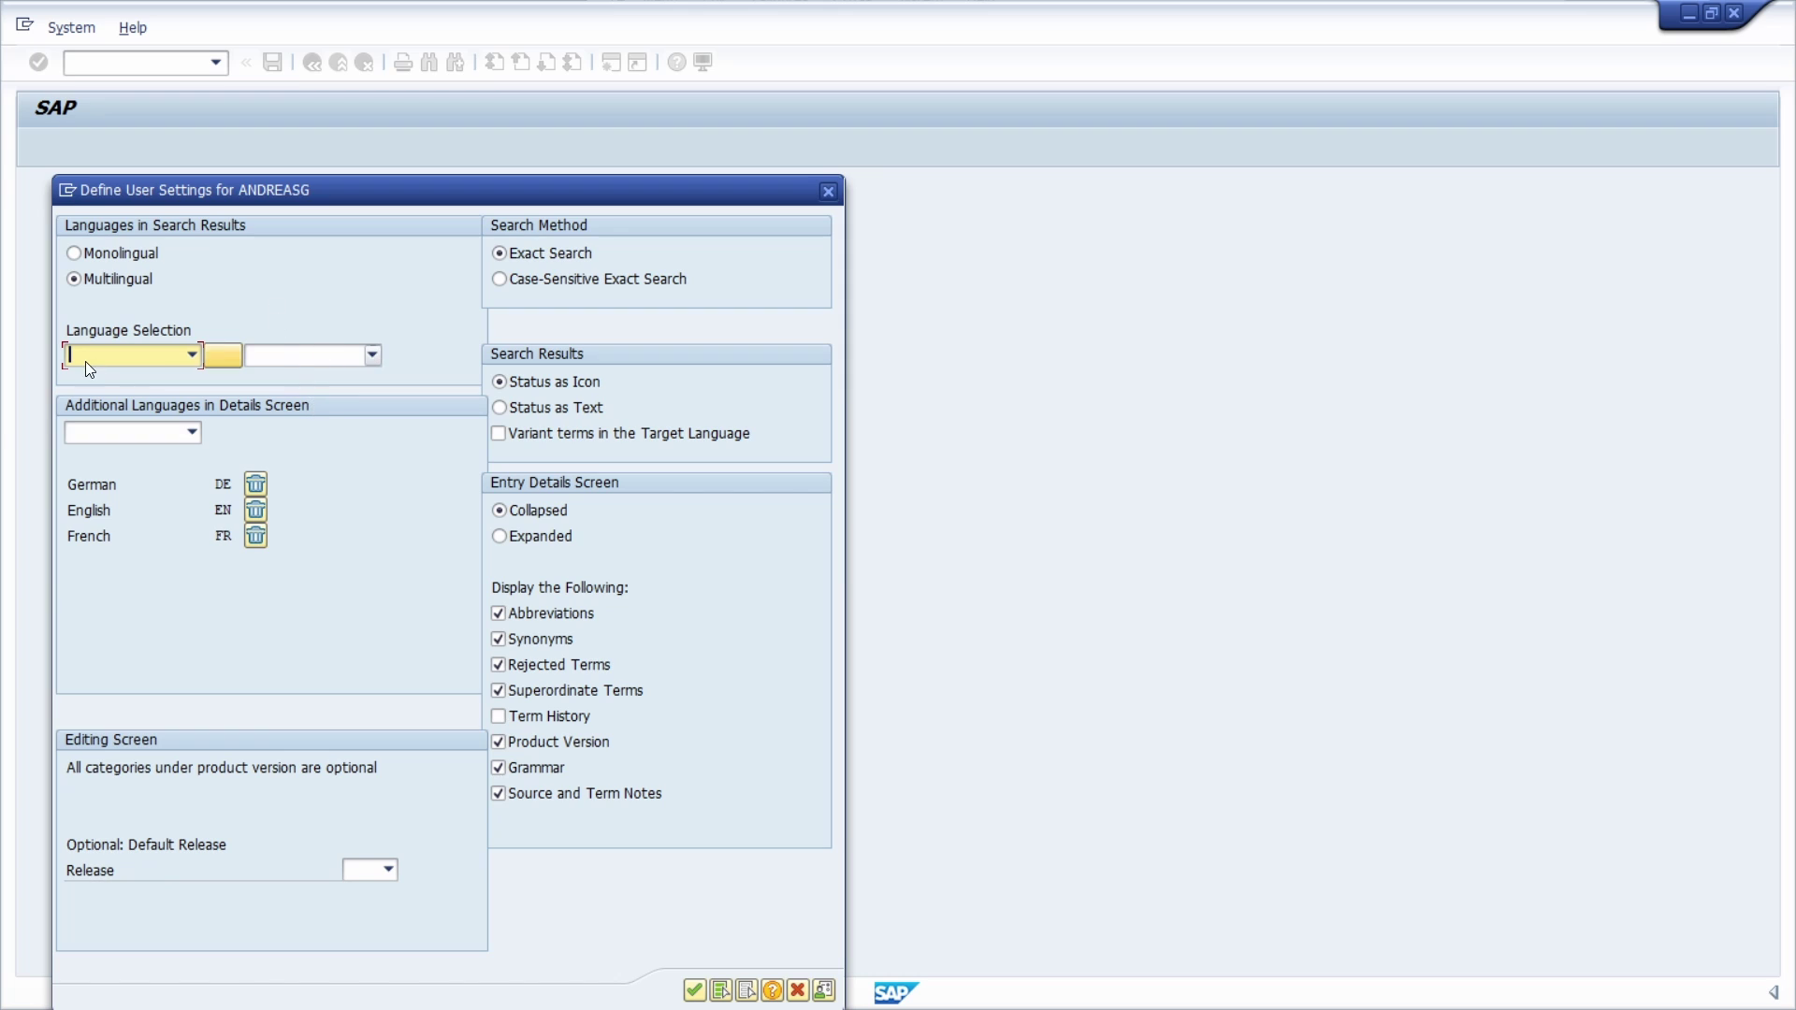
pyautogui.click(156, 357)
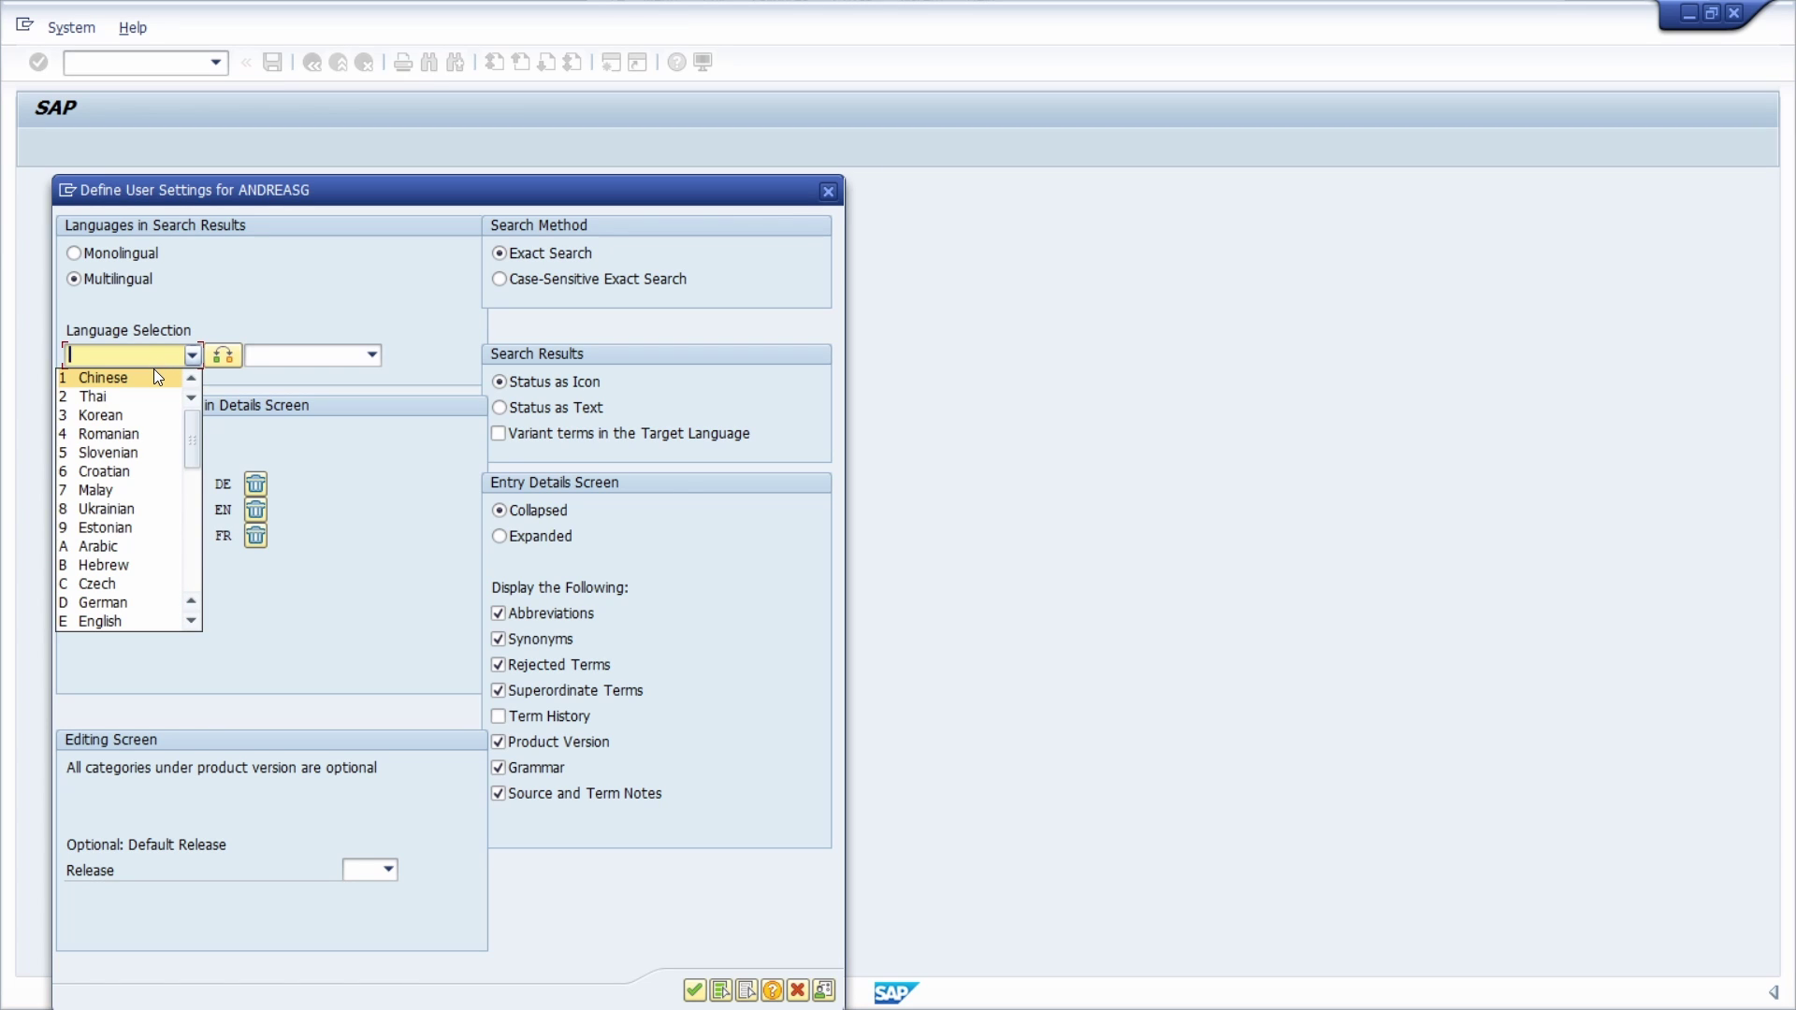
pyautogui.scroll(-1, 141, 433)
pyautogui.scroll(-1, 132, 490)
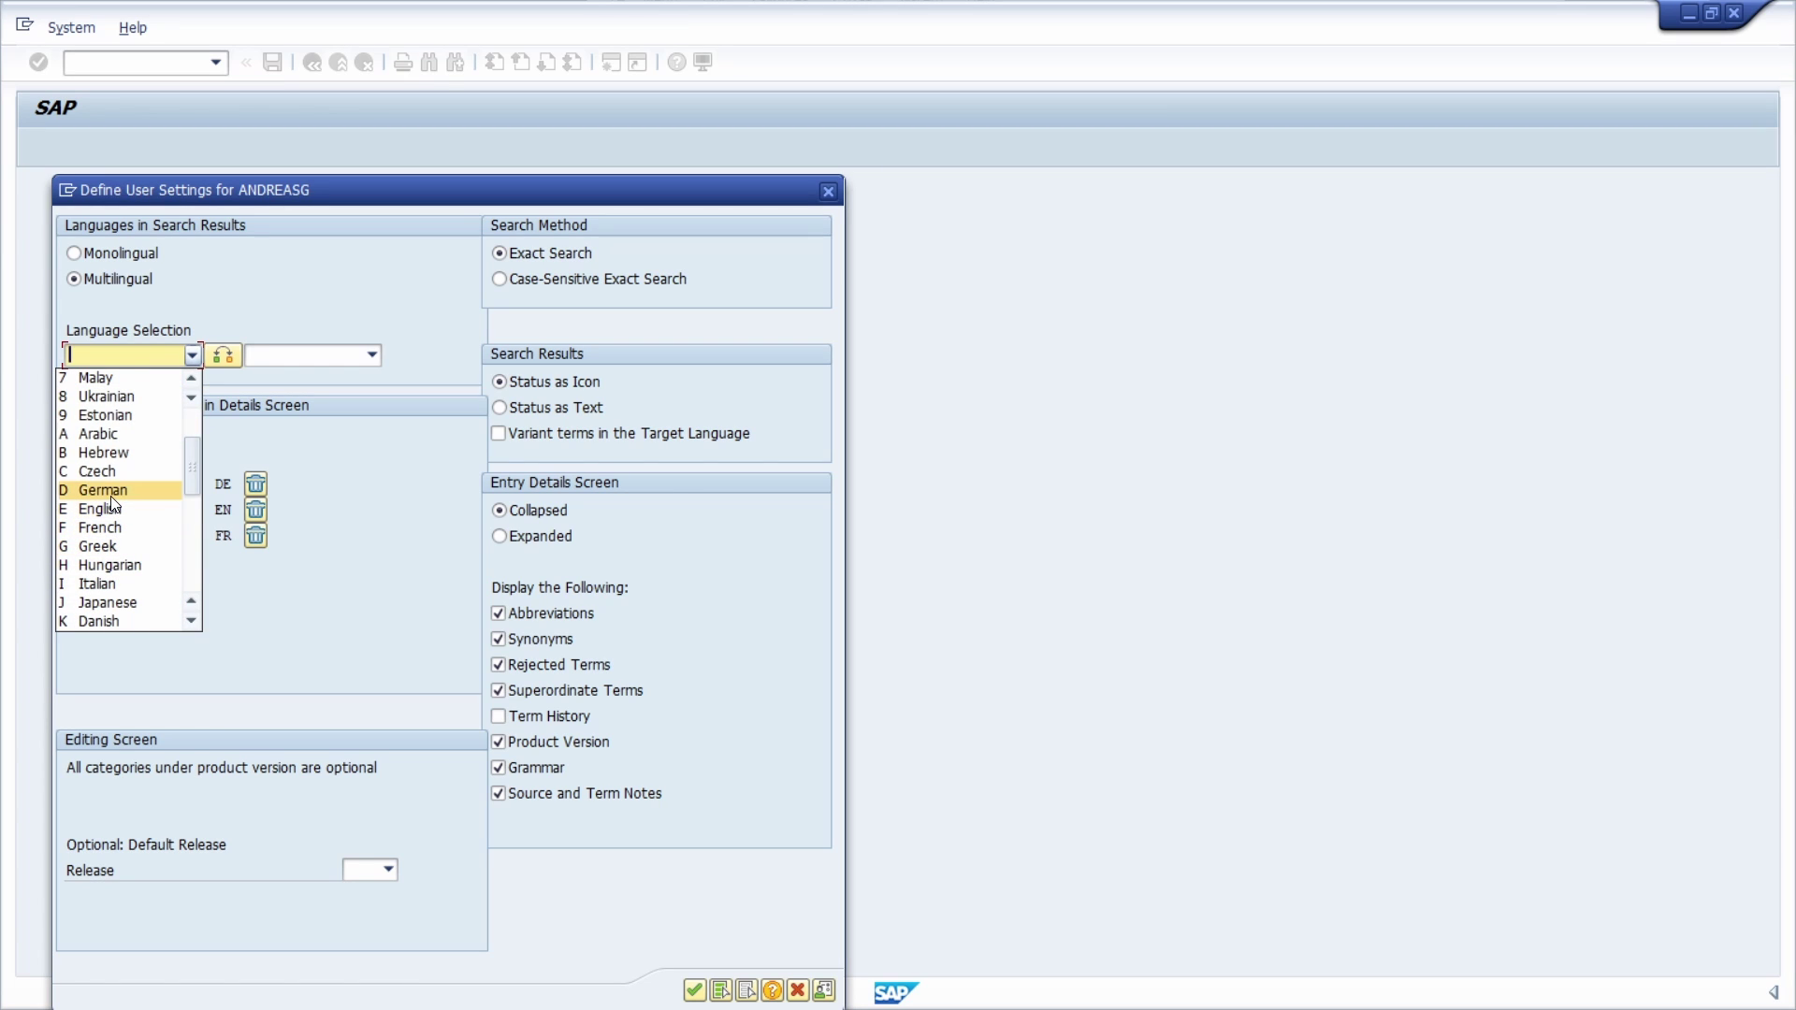
pyautogui.click(110, 492)
pyautogui.click(321, 357)
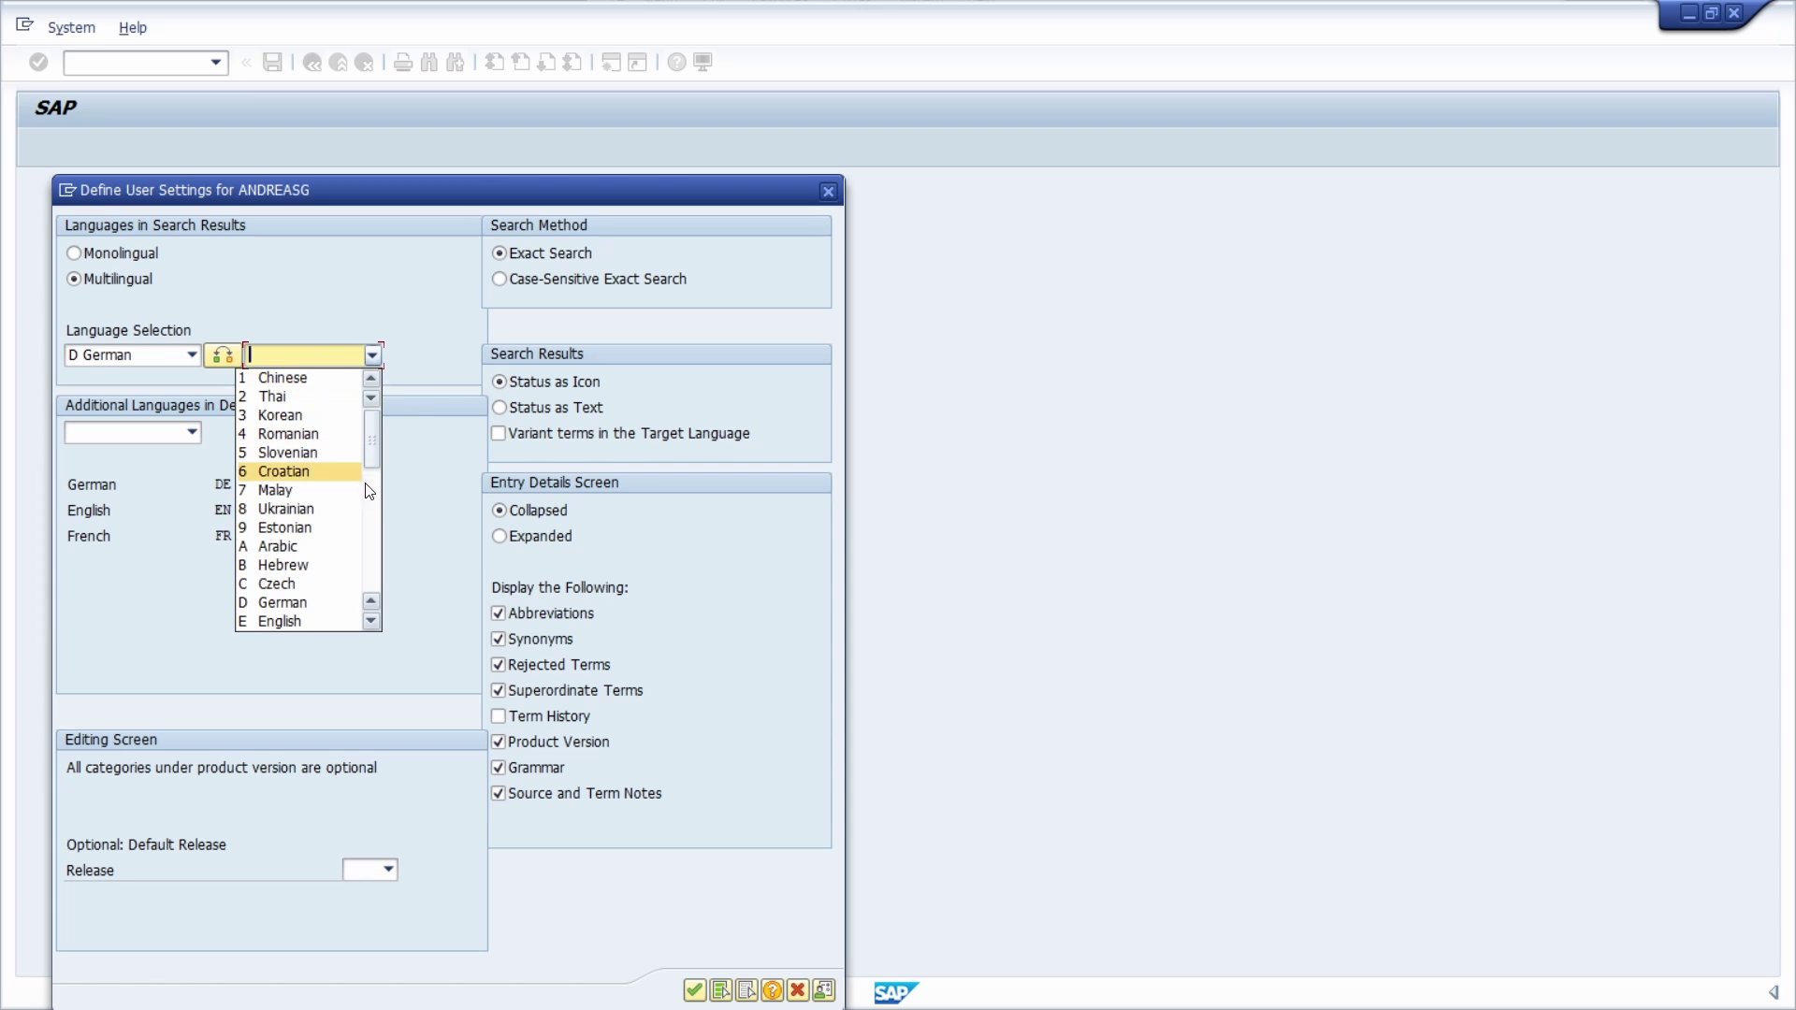
pyautogui.click(320, 621)
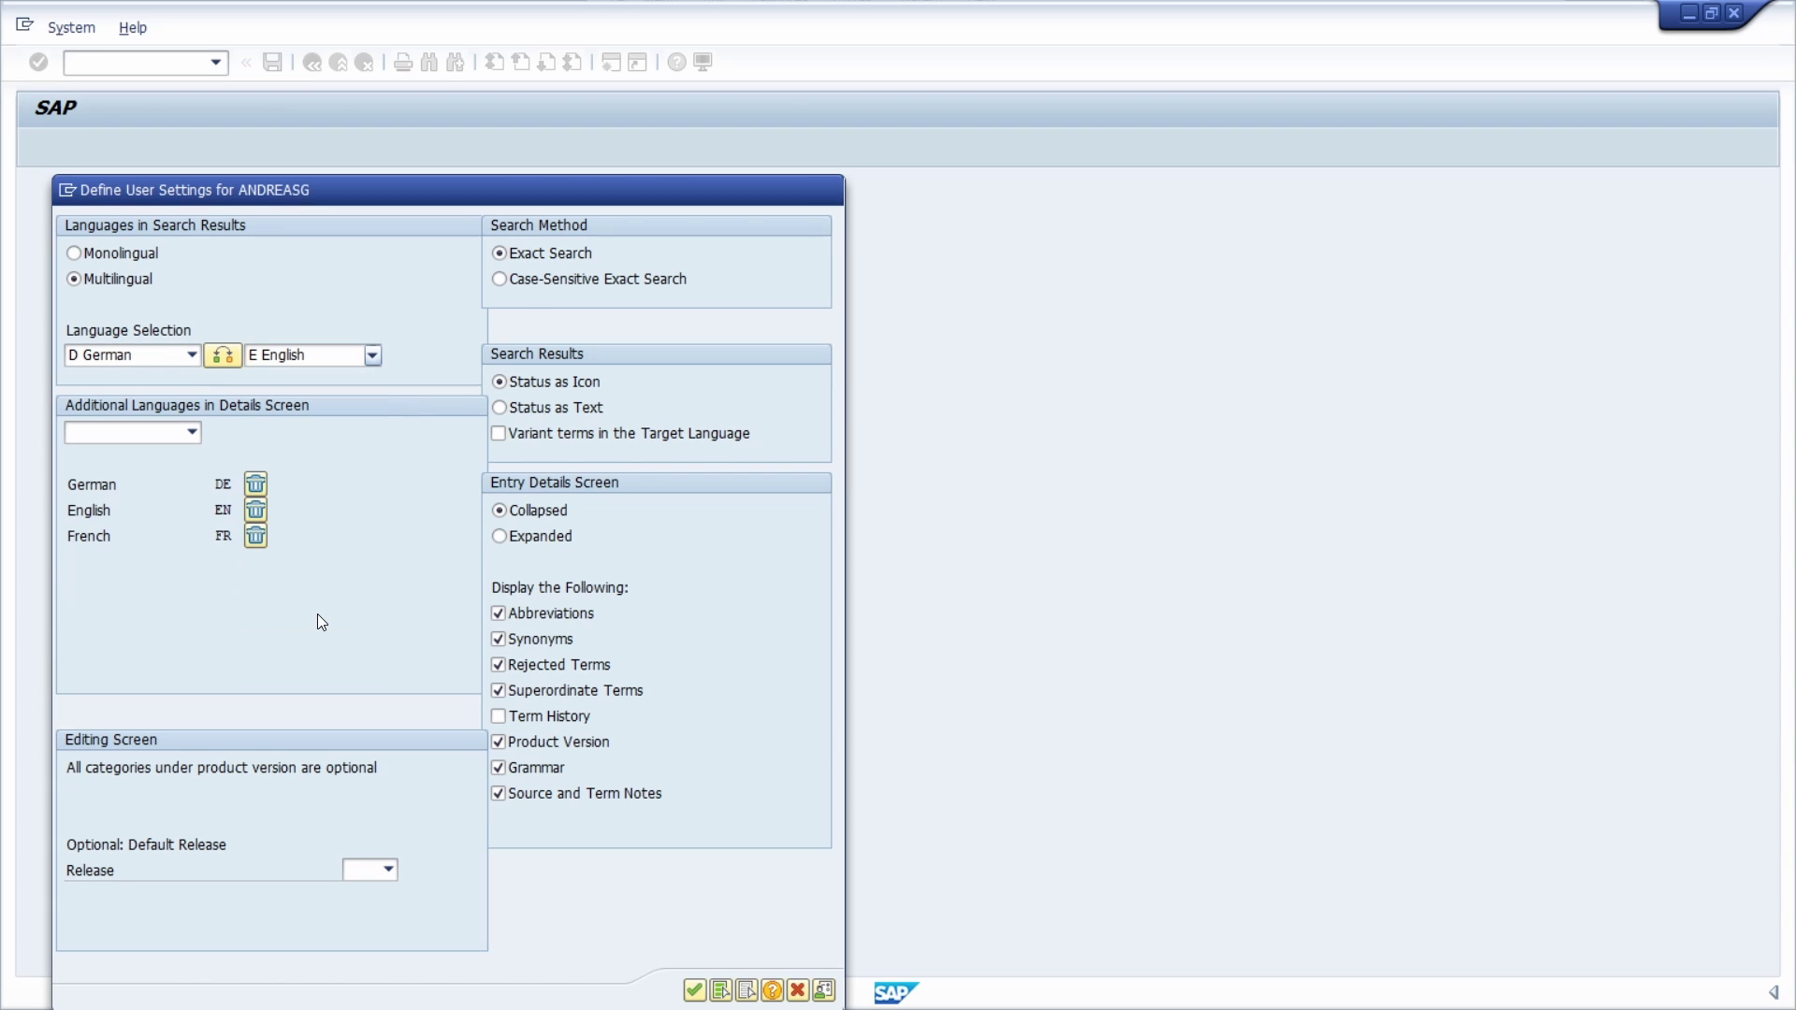
# Browse the source language list again, keeping German selected
pyautogui.click(183, 357)
pyautogui.scroll(-4, 105, 538)
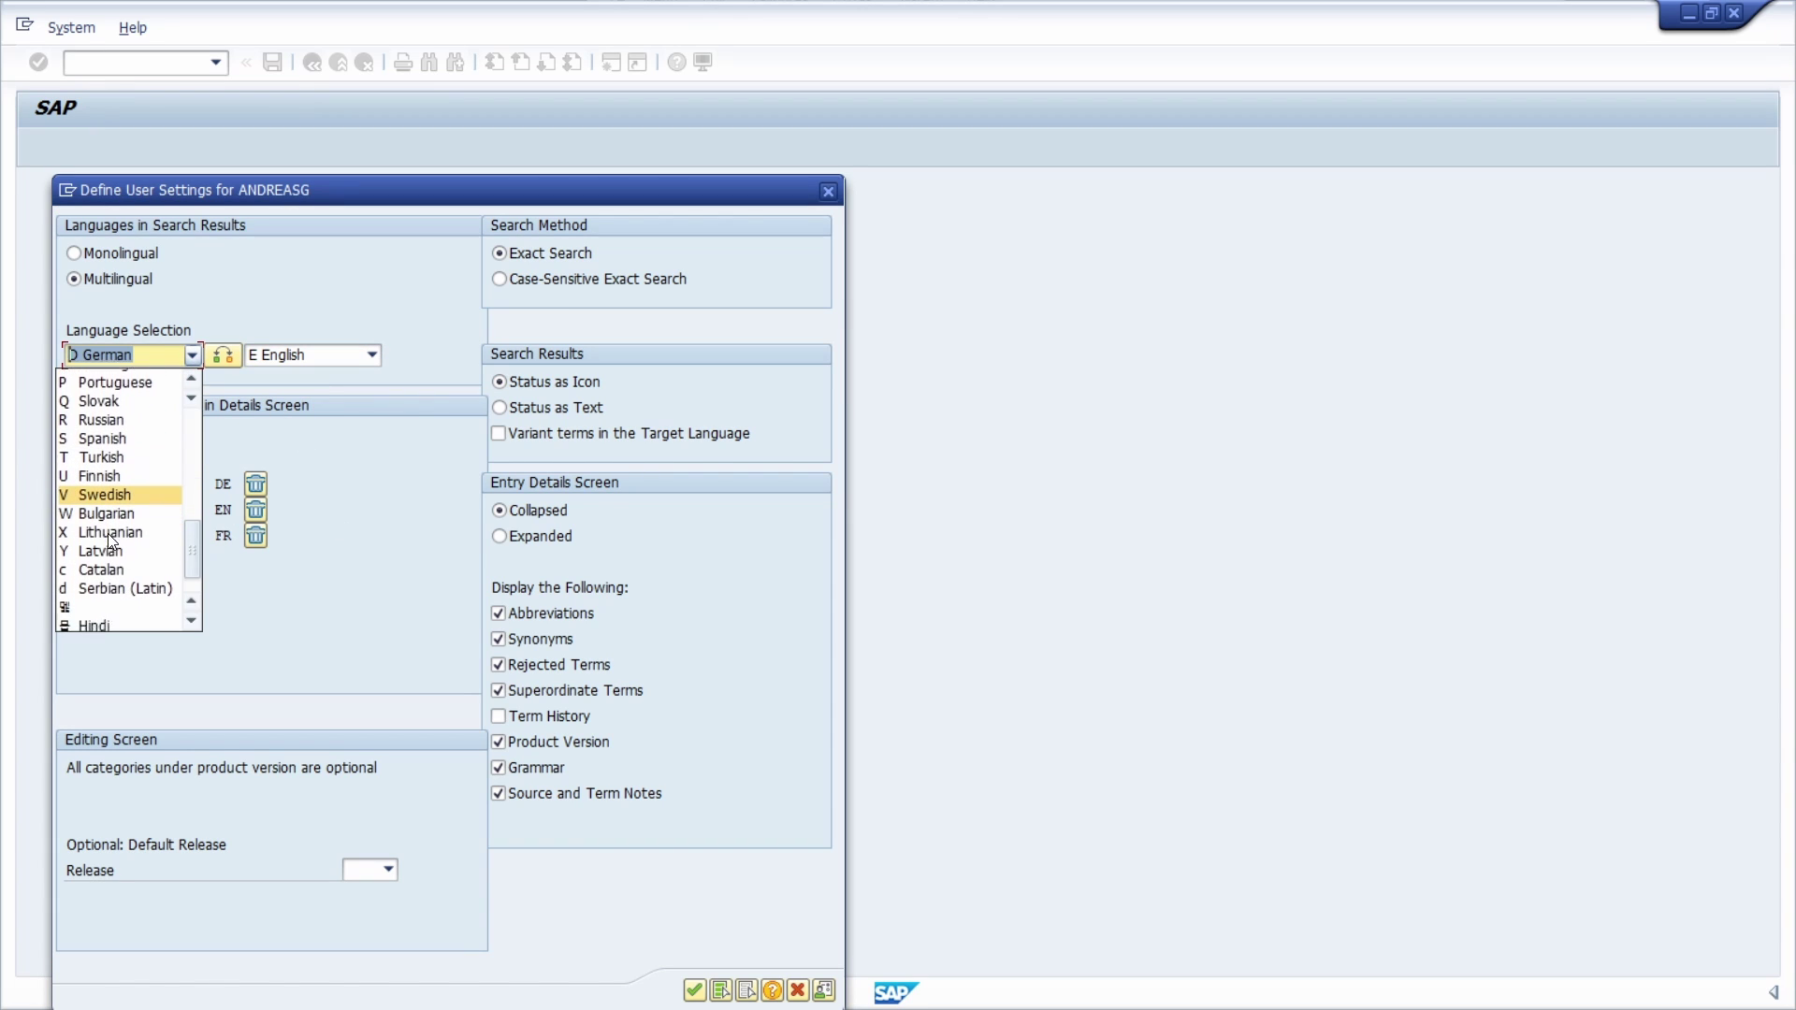
pyautogui.scroll(-1, 108, 533)
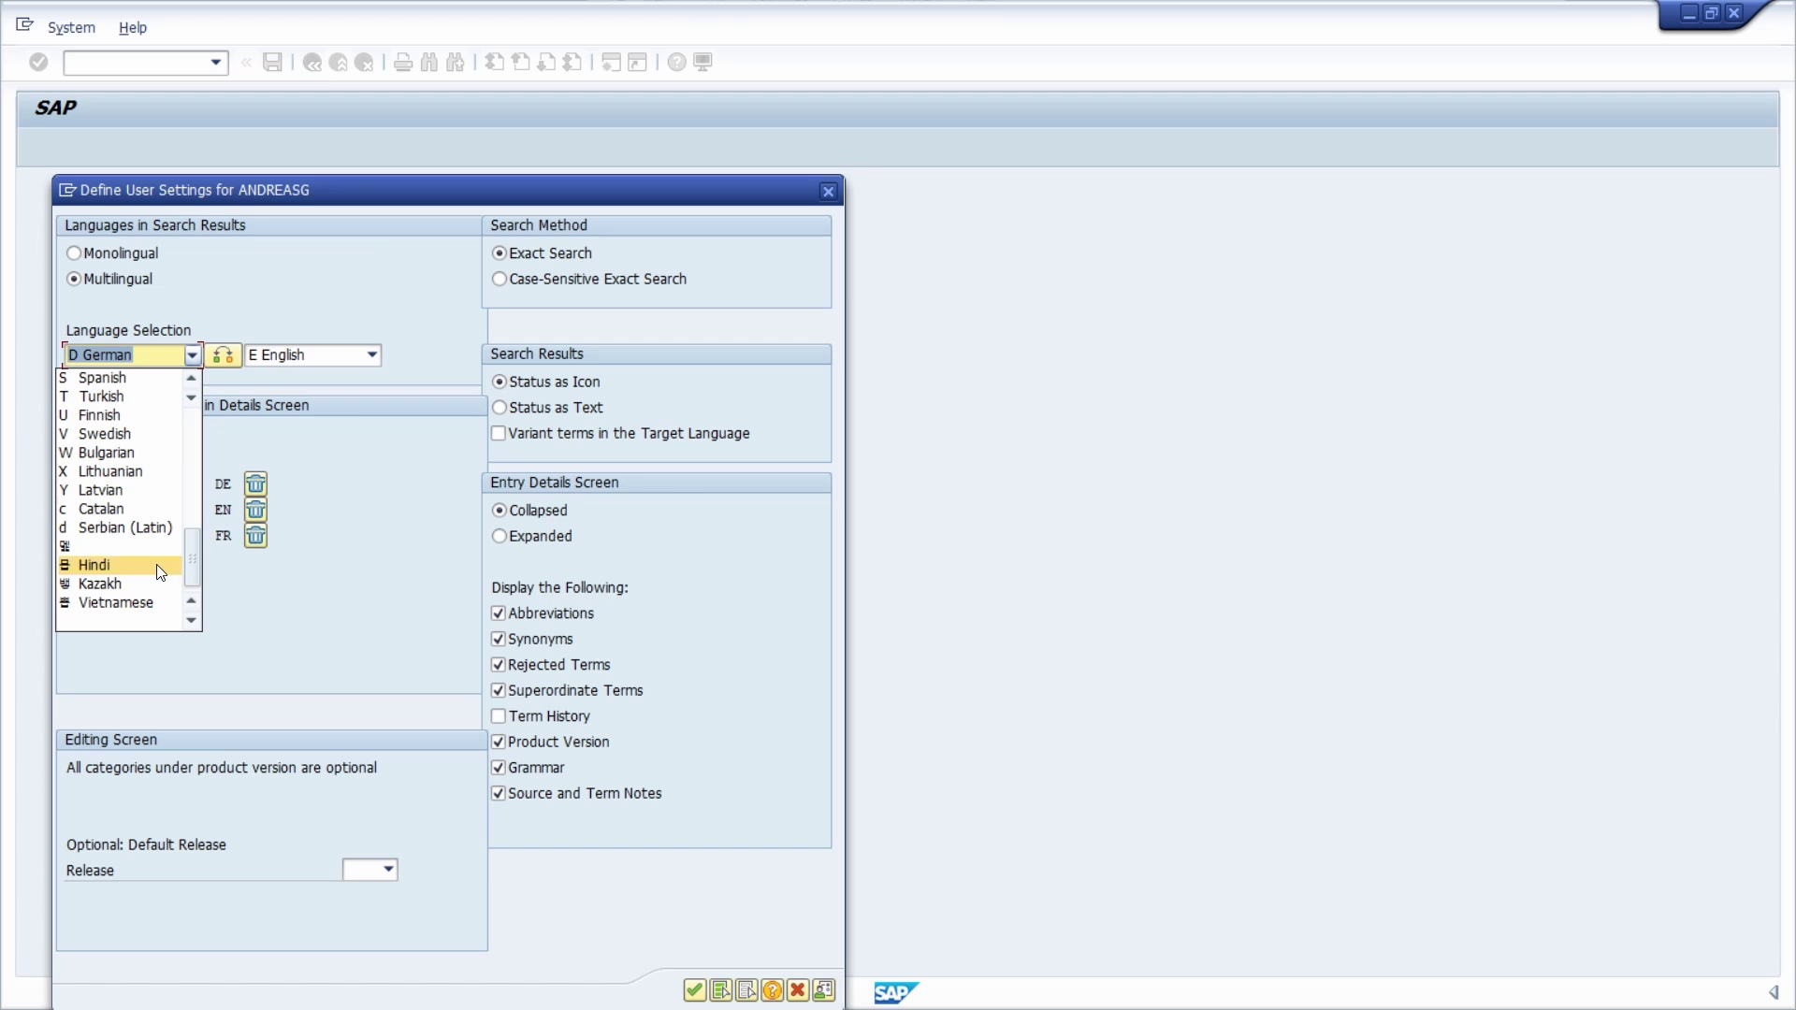
pyautogui.scroll(6, 165, 557)
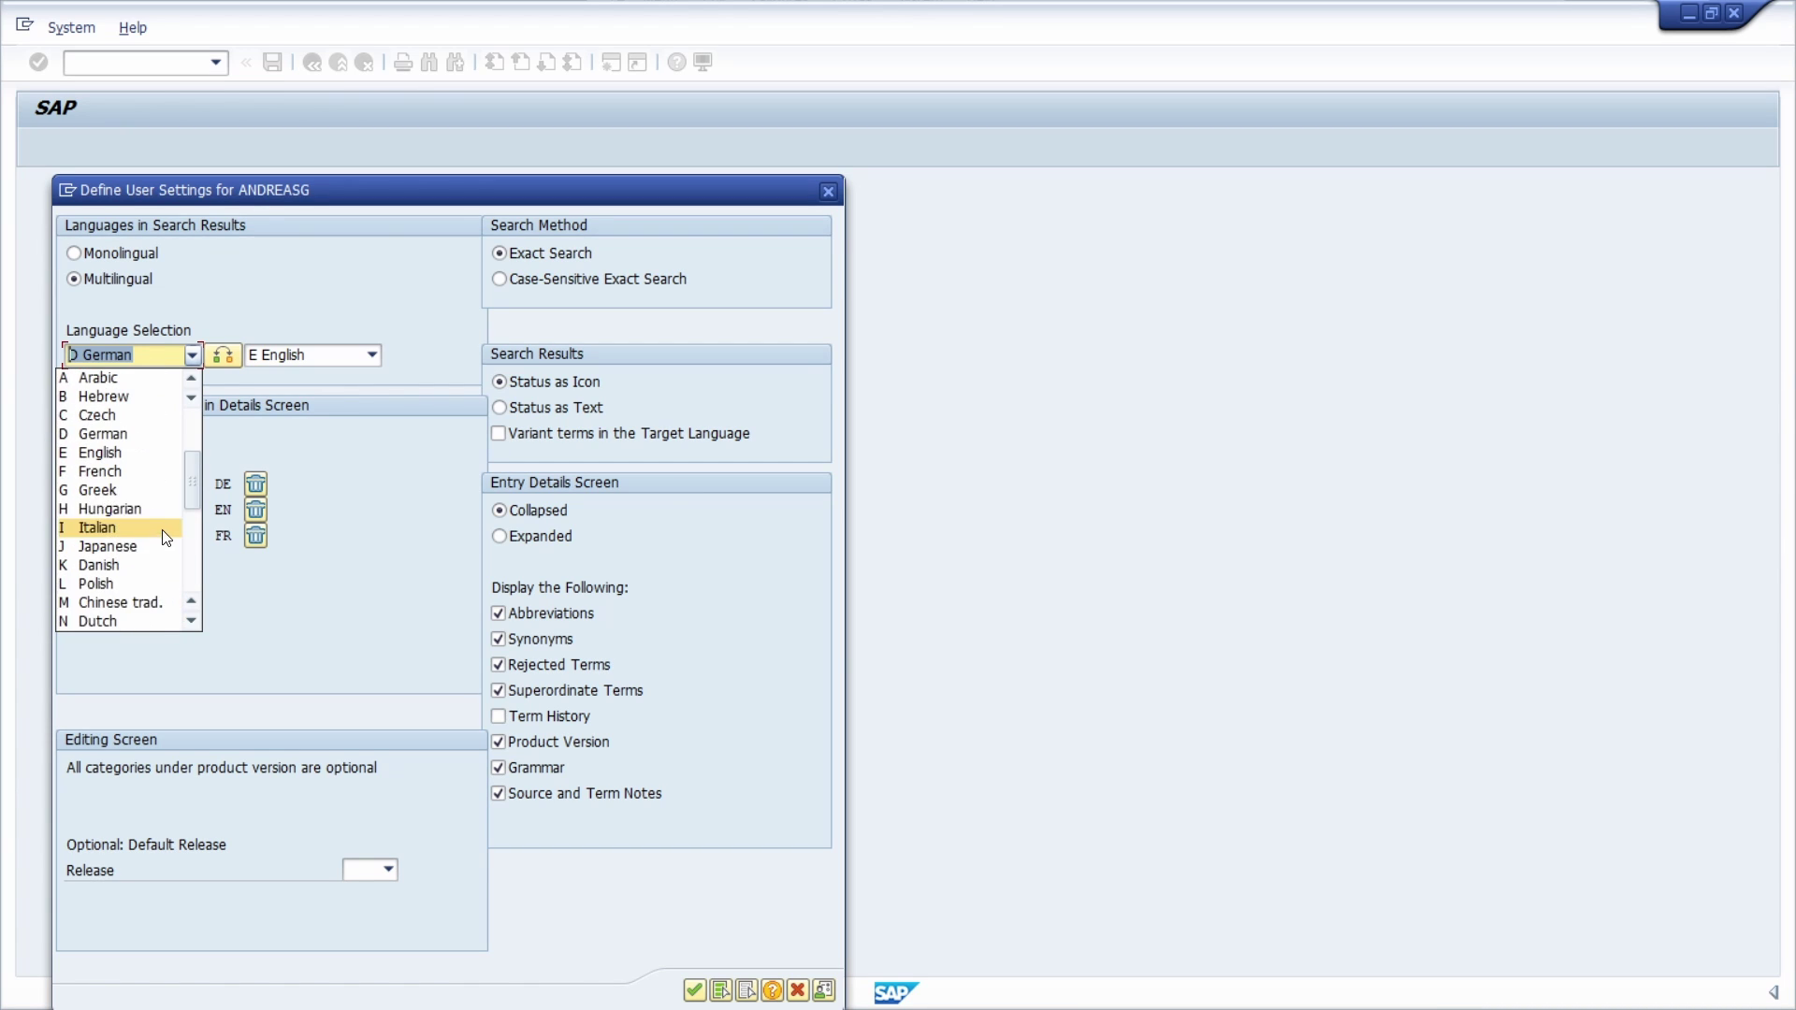
pyautogui.scroll(3, 159, 523)
pyautogui.click(394, 310)
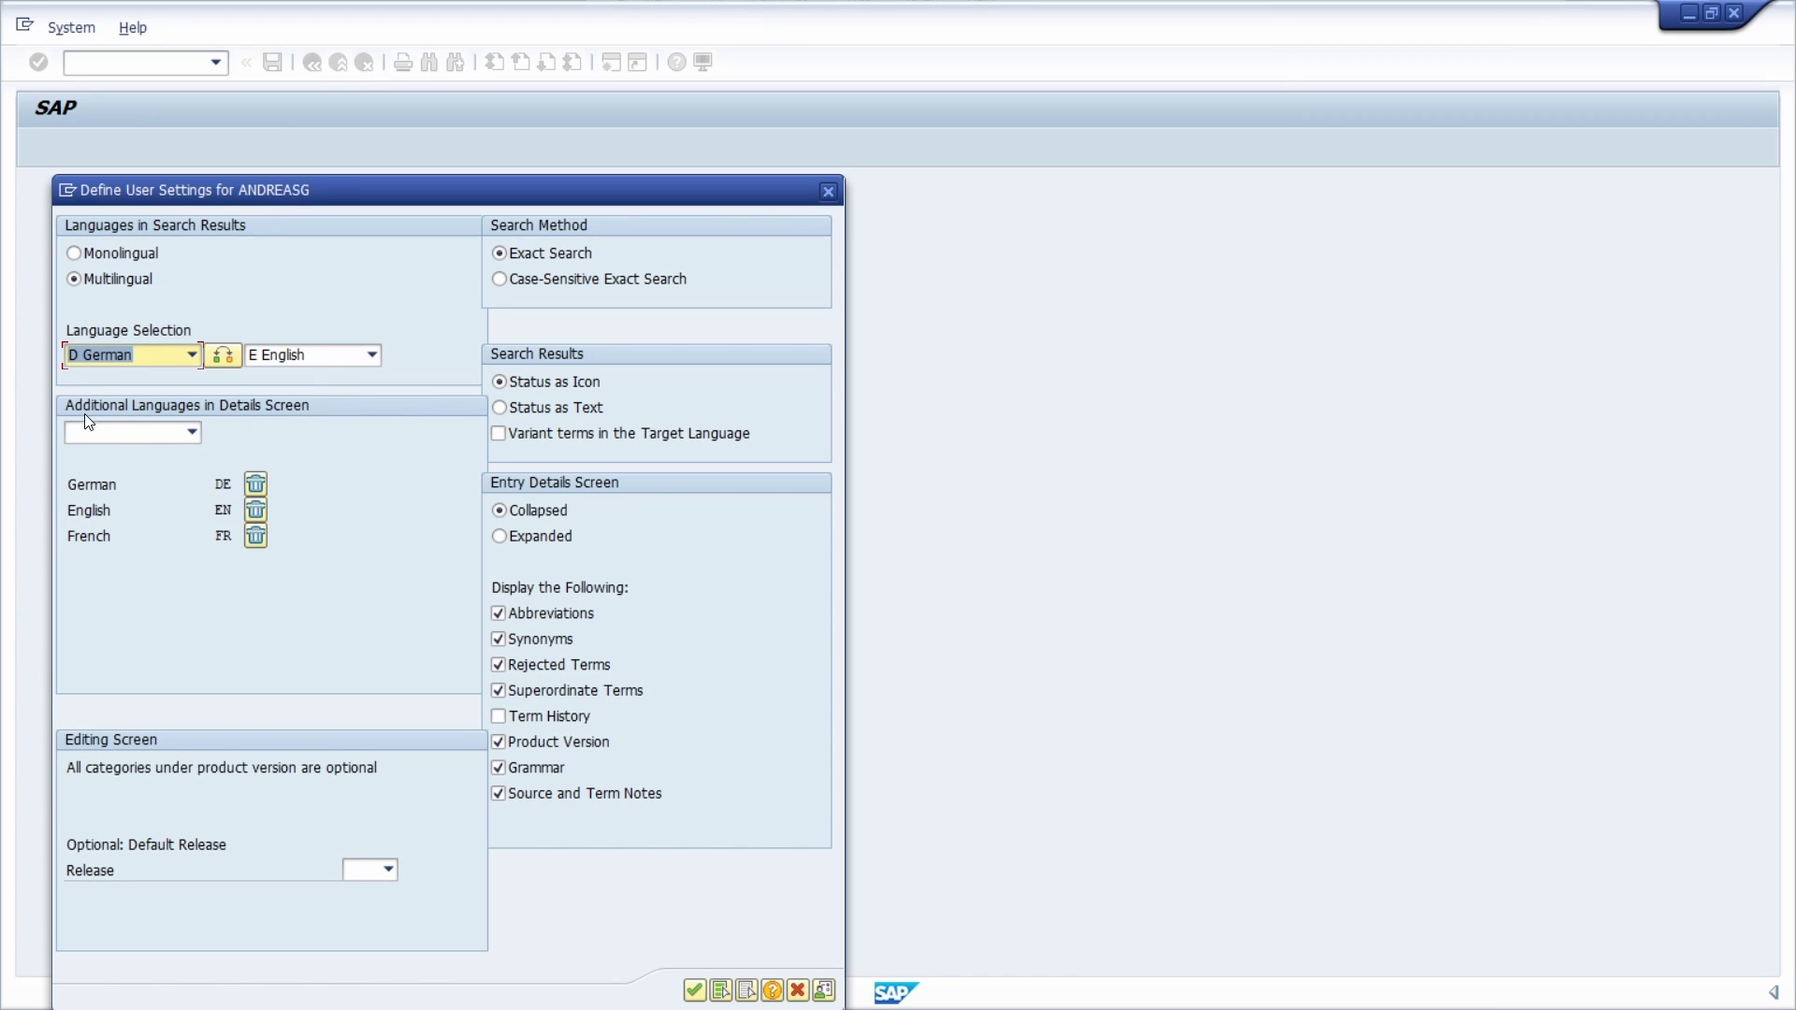
# Leave Additional Languages empty and save the German–English user settings
pyautogui.click(140, 433)
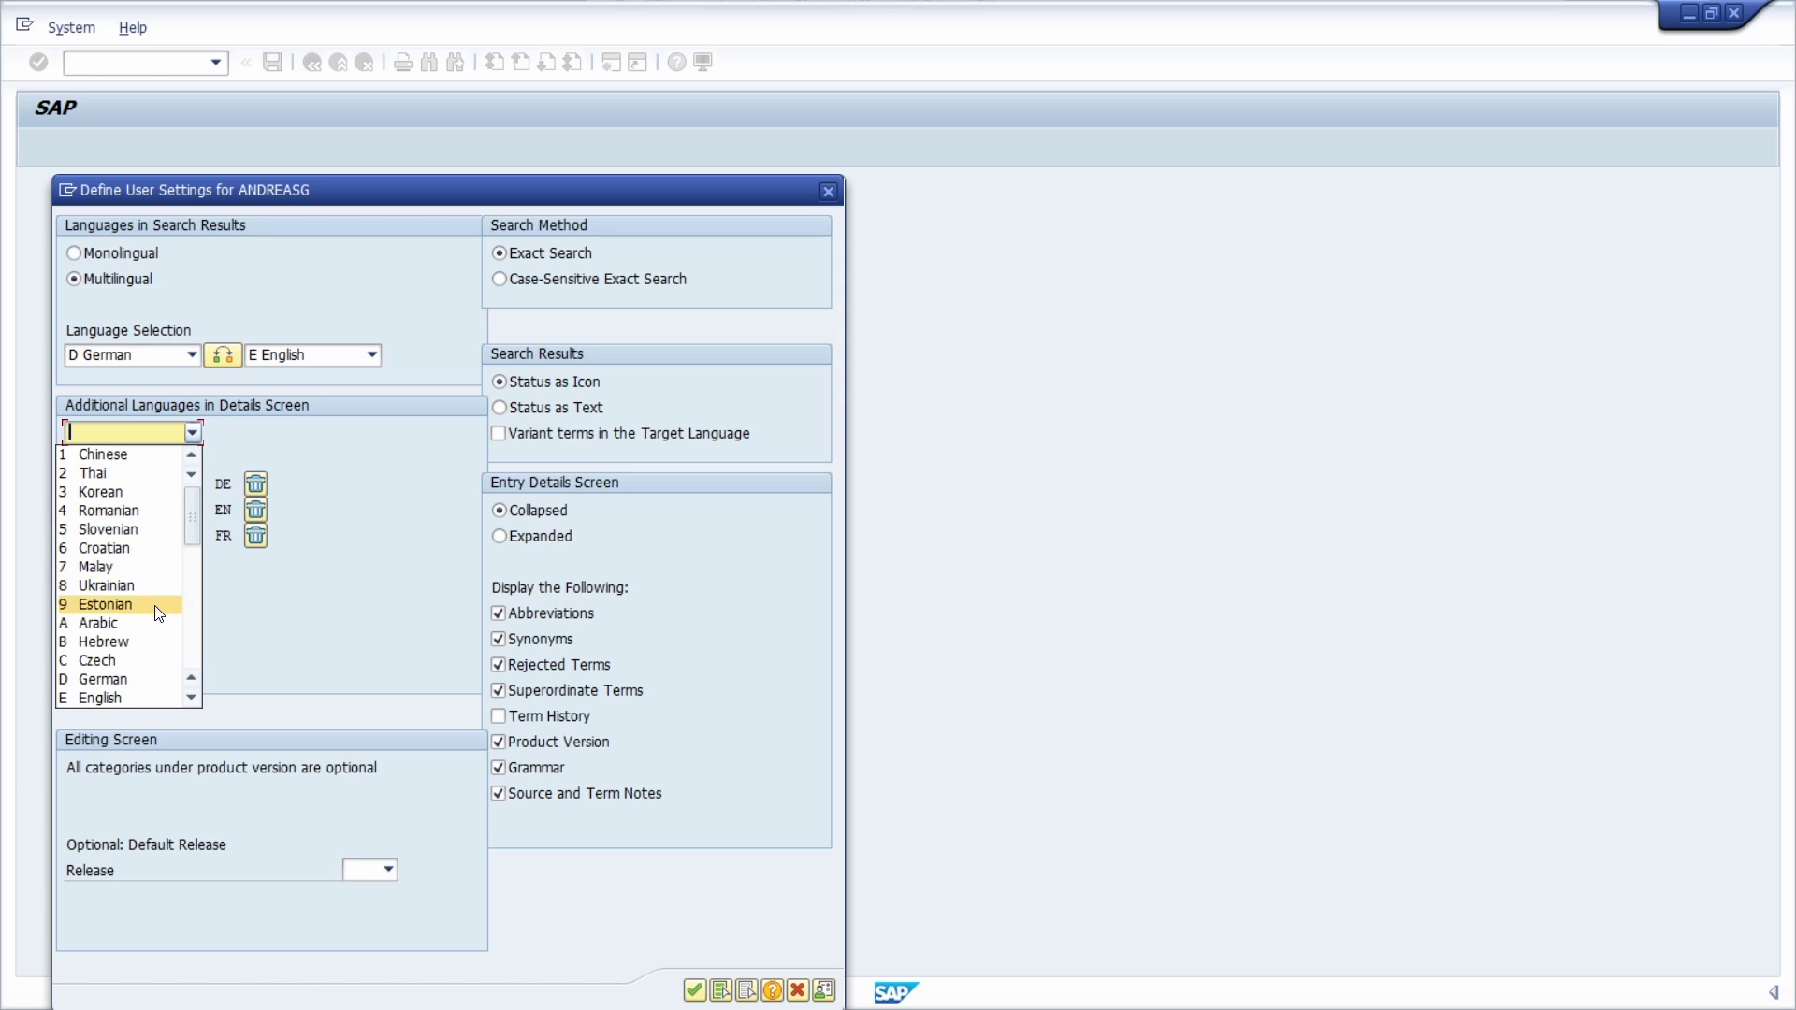
pyautogui.scroll(-5, 135, 580)
pyautogui.scroll(5, 135, 580)
pyautogui.click(389, 443)
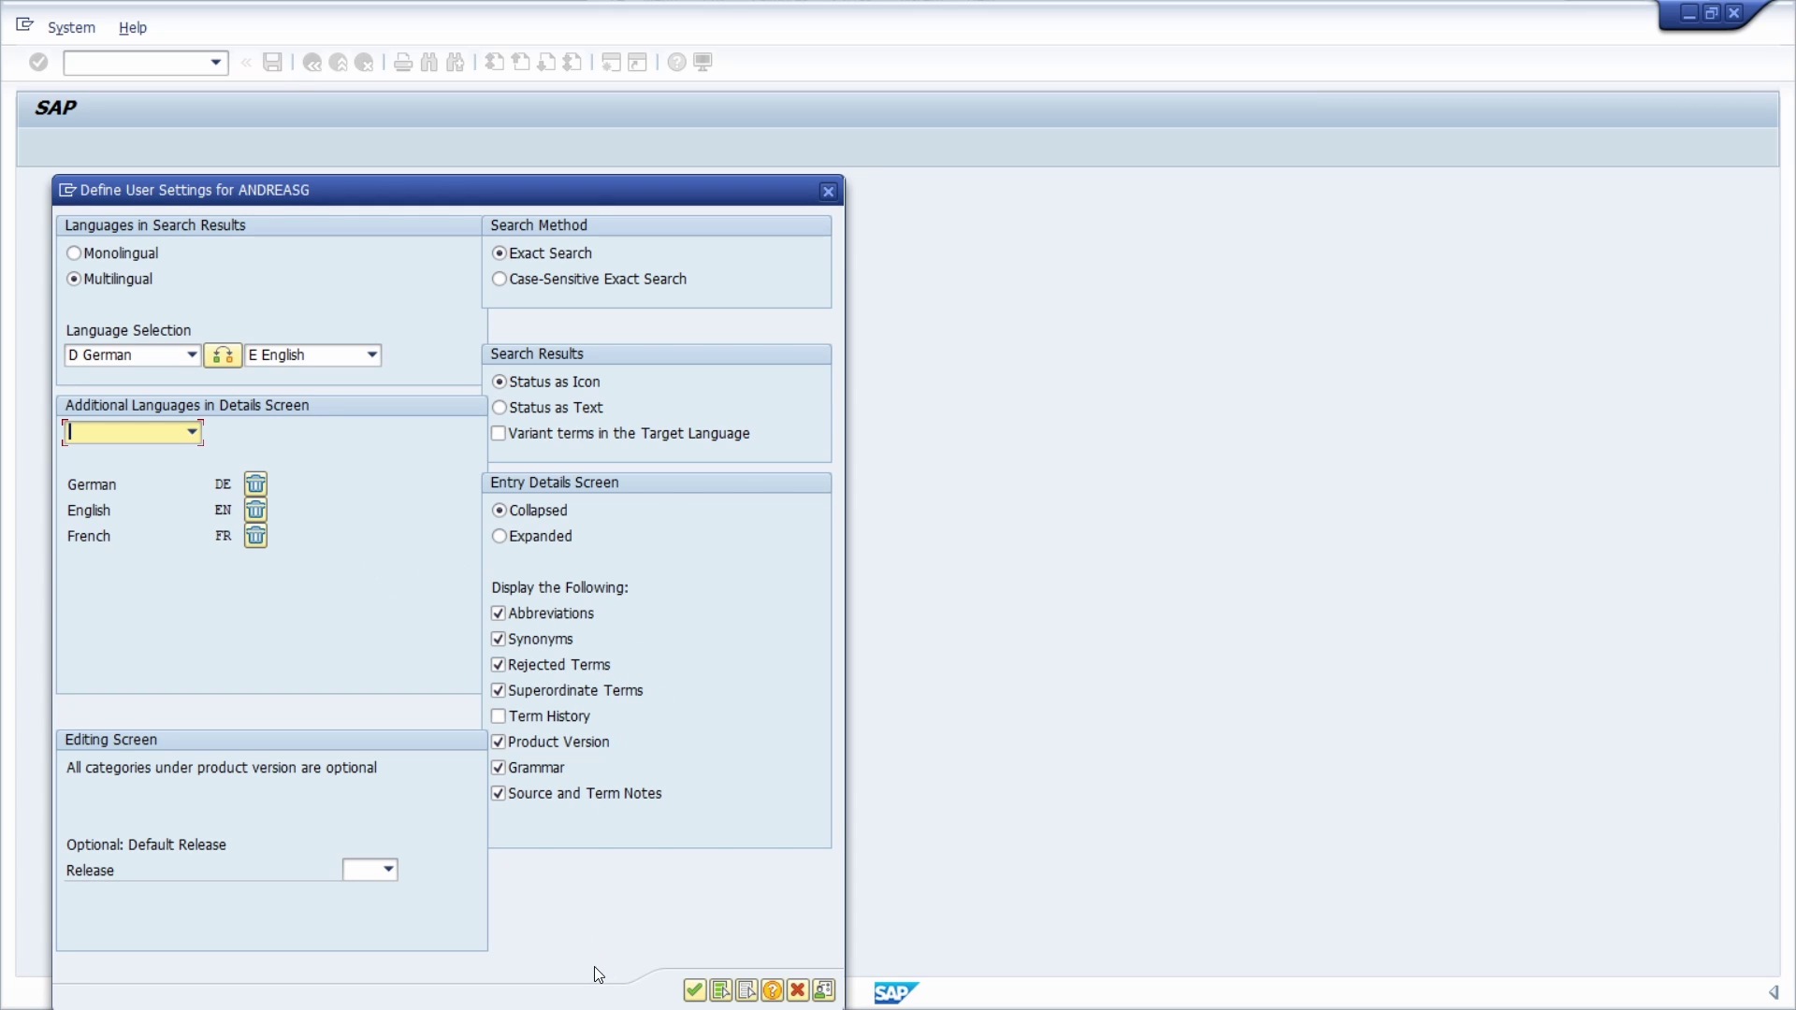
pyautogui.click(695, 989)
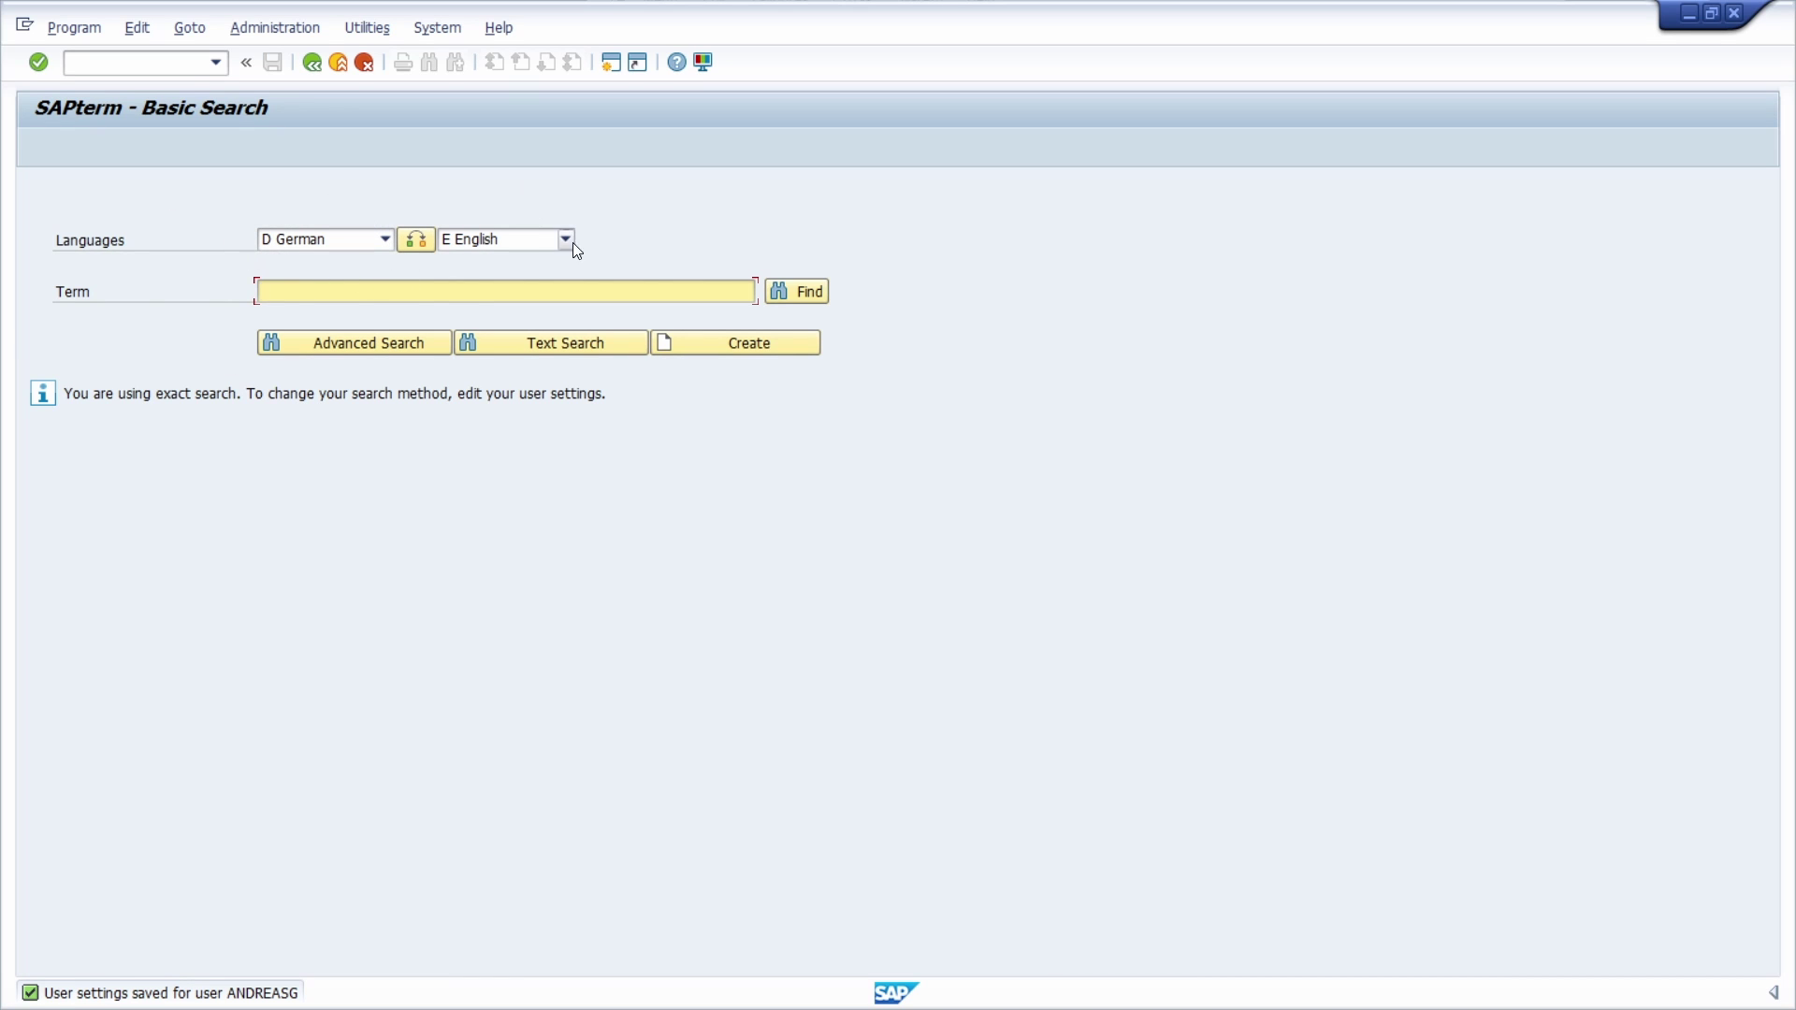
pyautogui.click(423, 241)
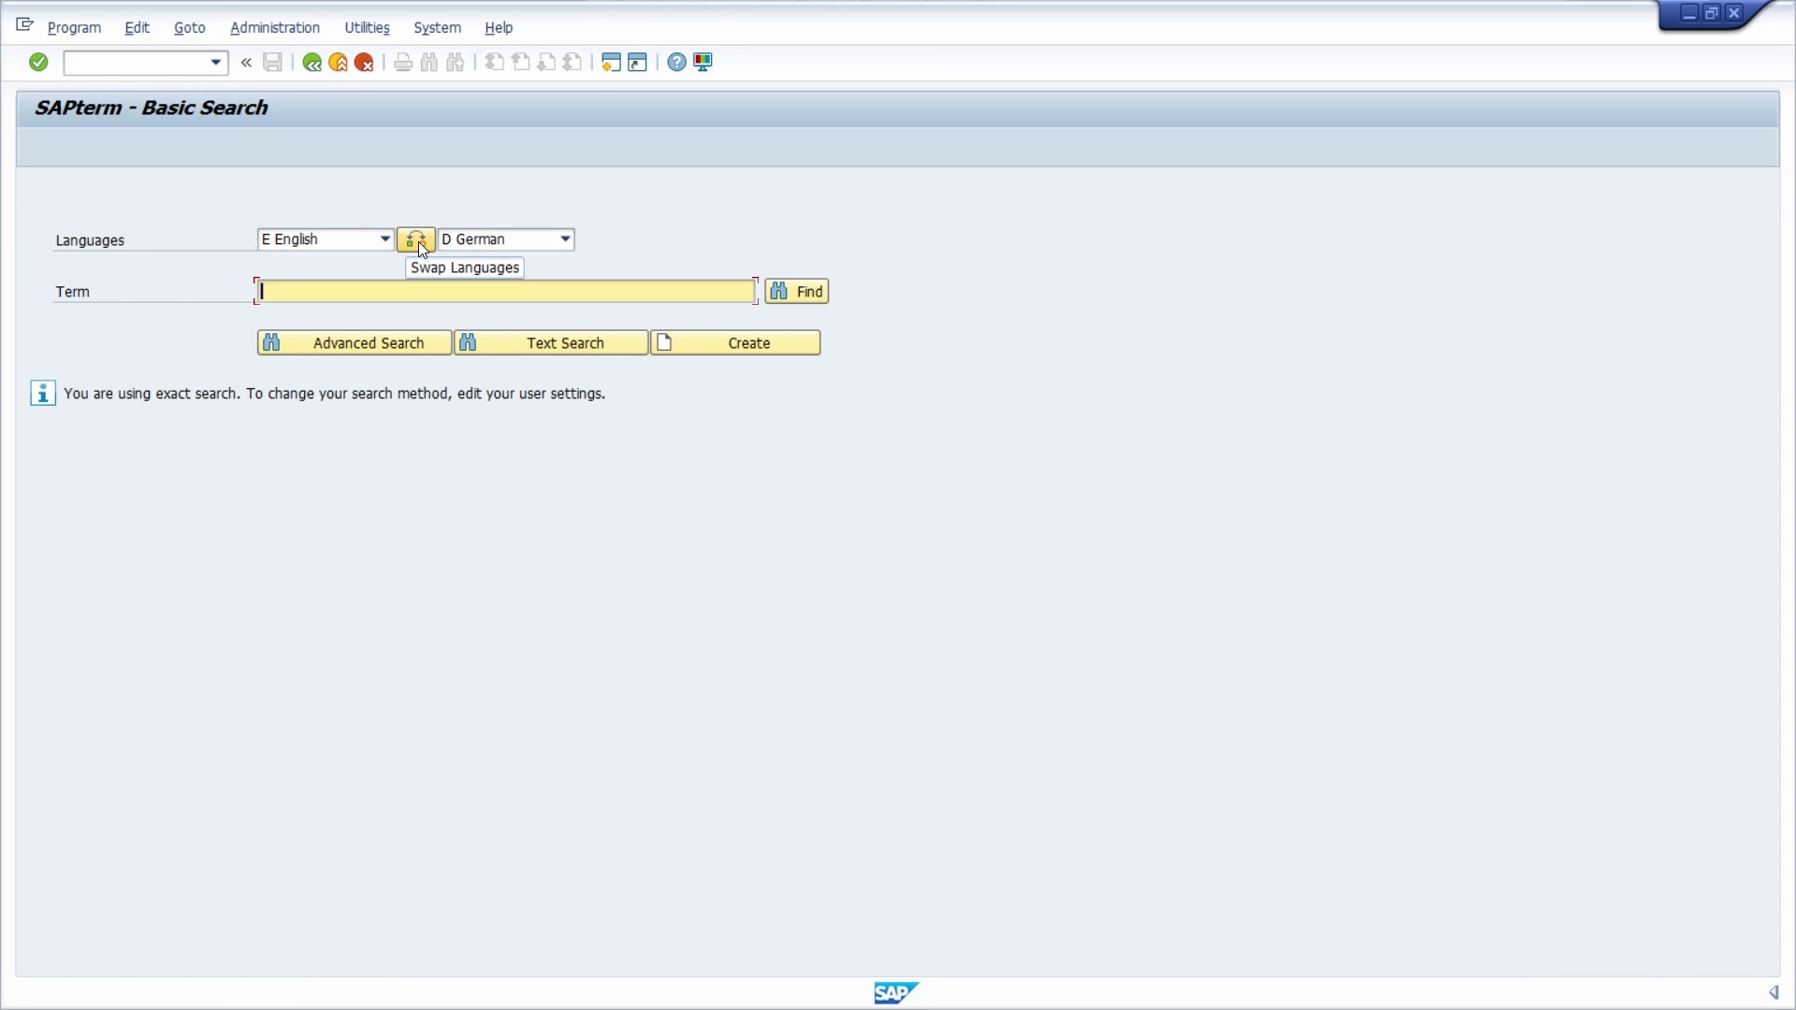
pyautogui.click(419, 240)
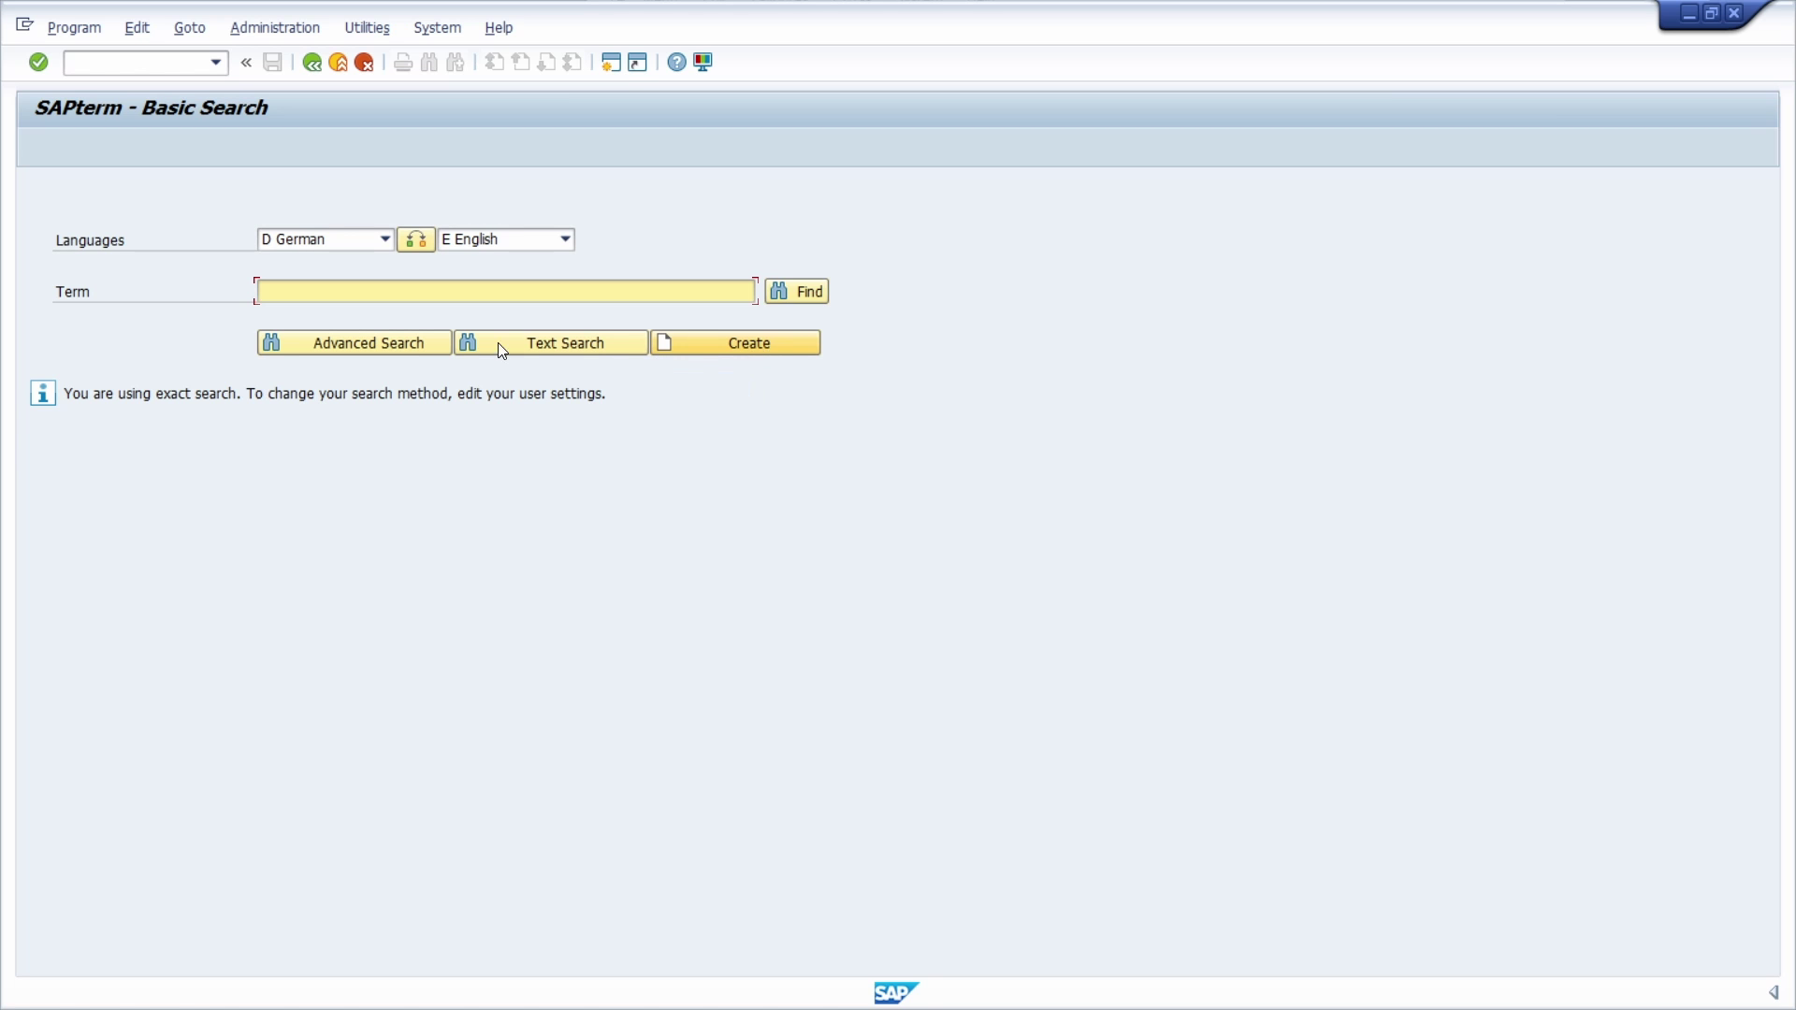
pyautogui.click(320, 294)
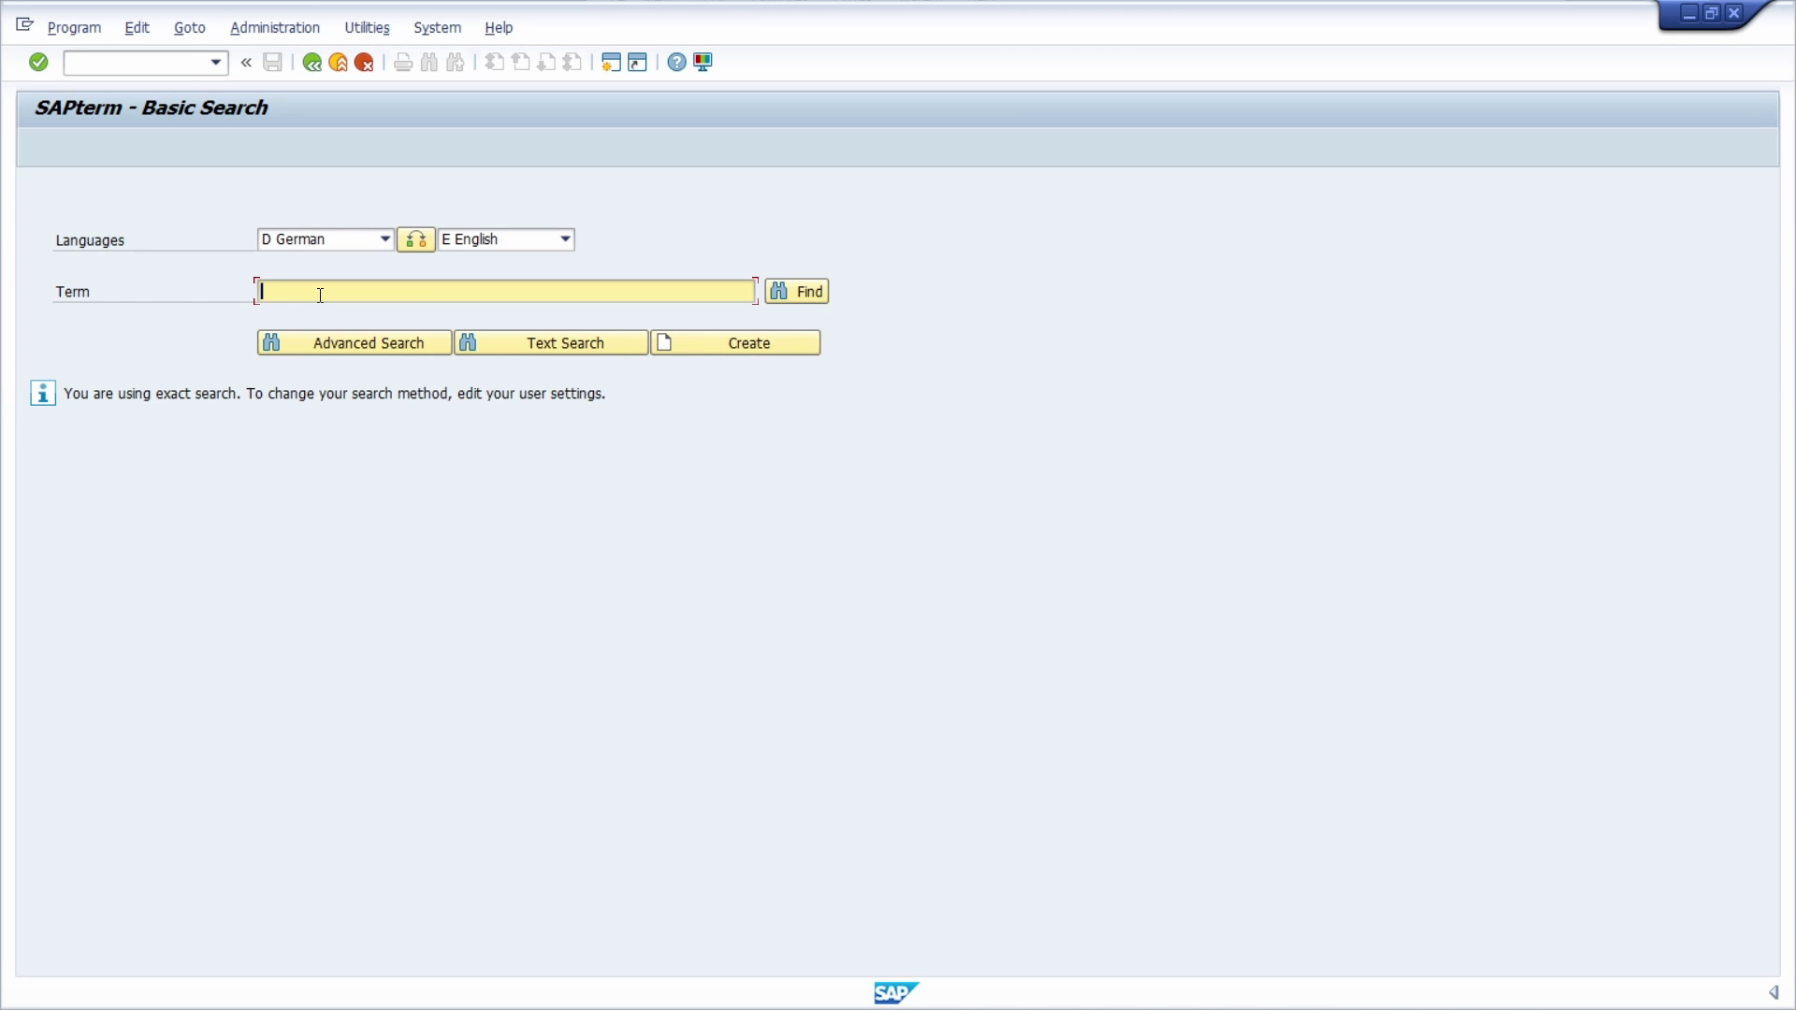
# Search the term Buchungskreis, returning 34 entries translated as company code
pyautogui.write('Buchungskreis')
pyautogui.click(811, 294)
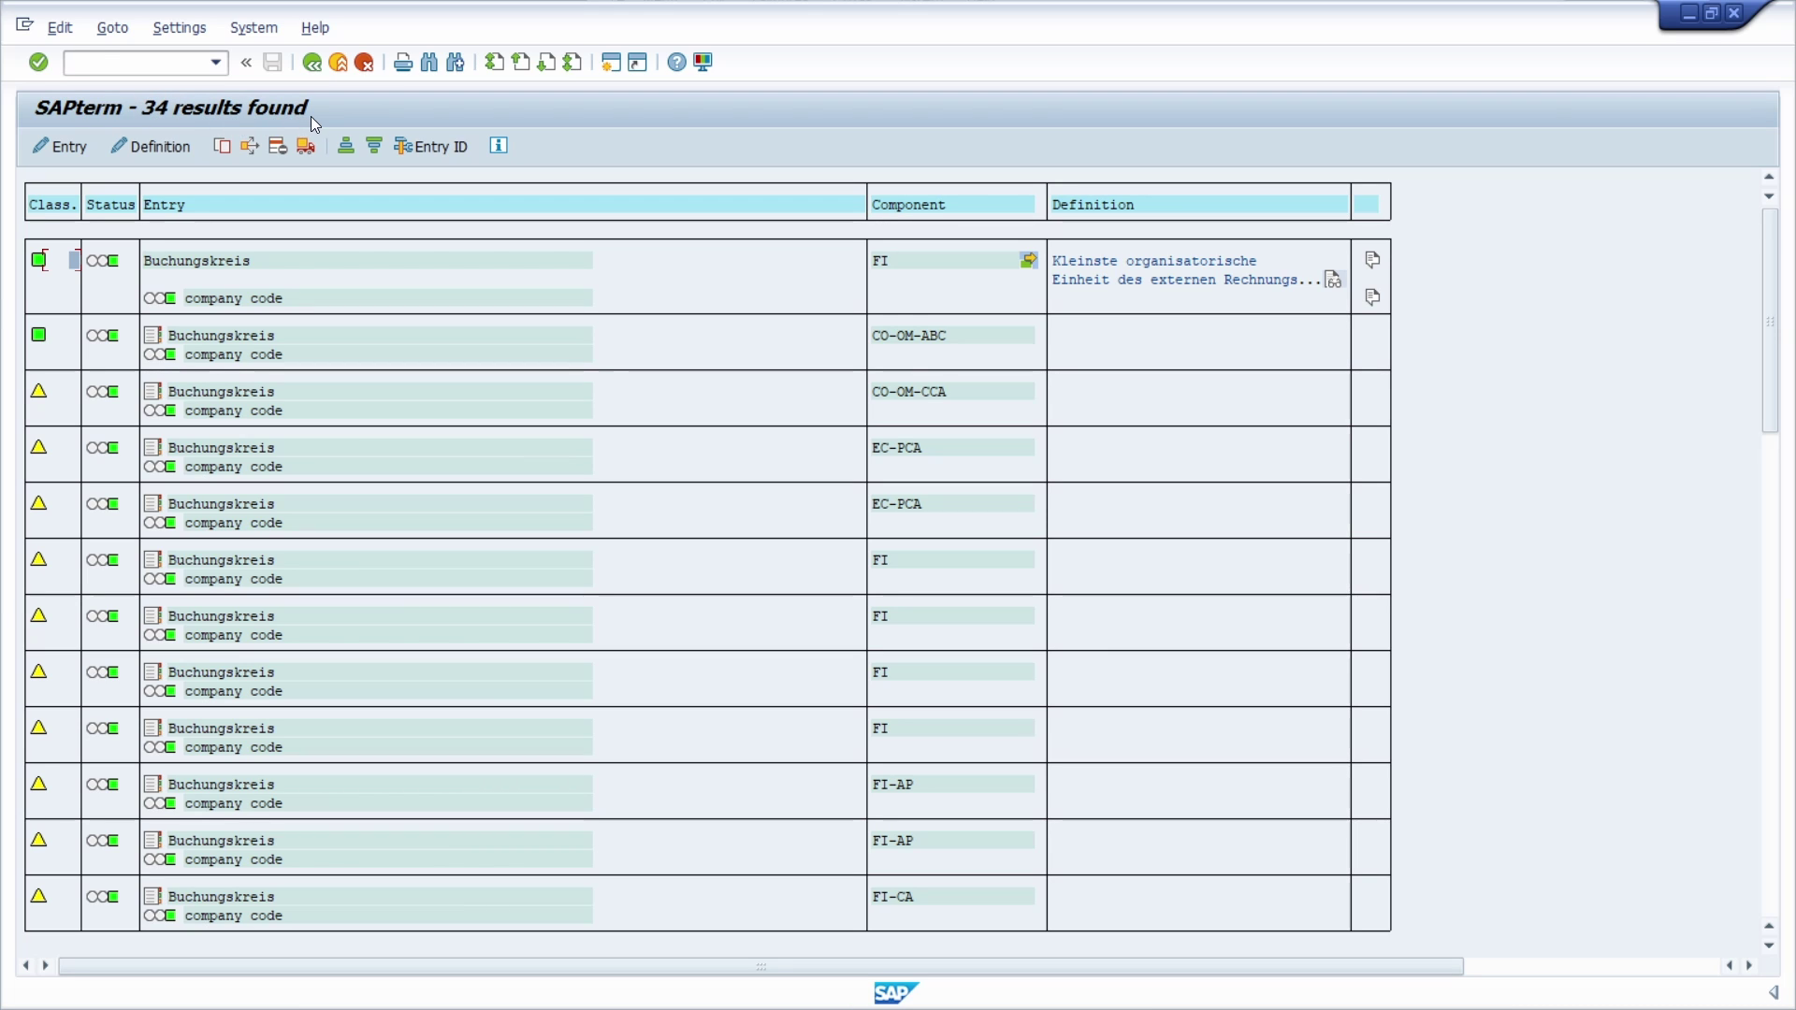
# Inspect the Class., Entry and term columns, then scroll down to entry 19 of 34
pyautogui.click(50, 213)
pyautogui.click(184, 205)
pyautogui.click(198, 269)
pyautogui.click(234, 303)
pyautogui.scroll(-1, 785, 496)
pyautogui.scroll(-10, 780, 488)
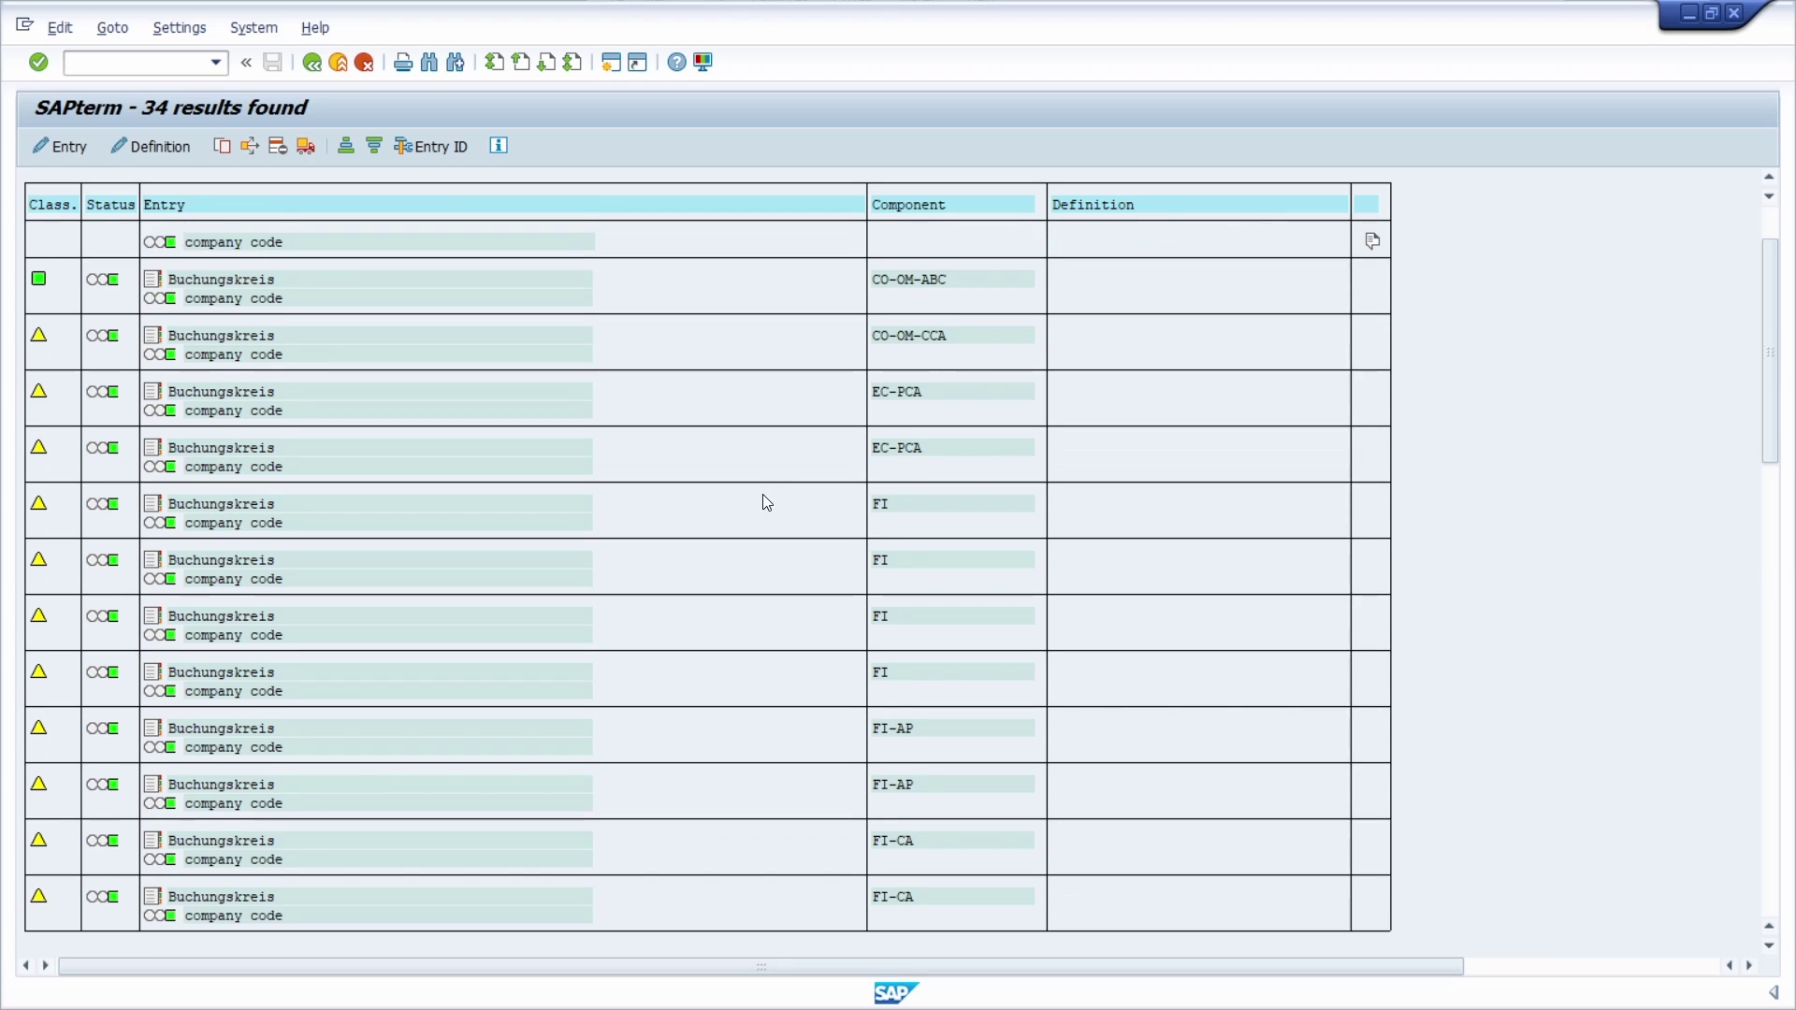
pyautogui.scroll(-3, 234, 812)
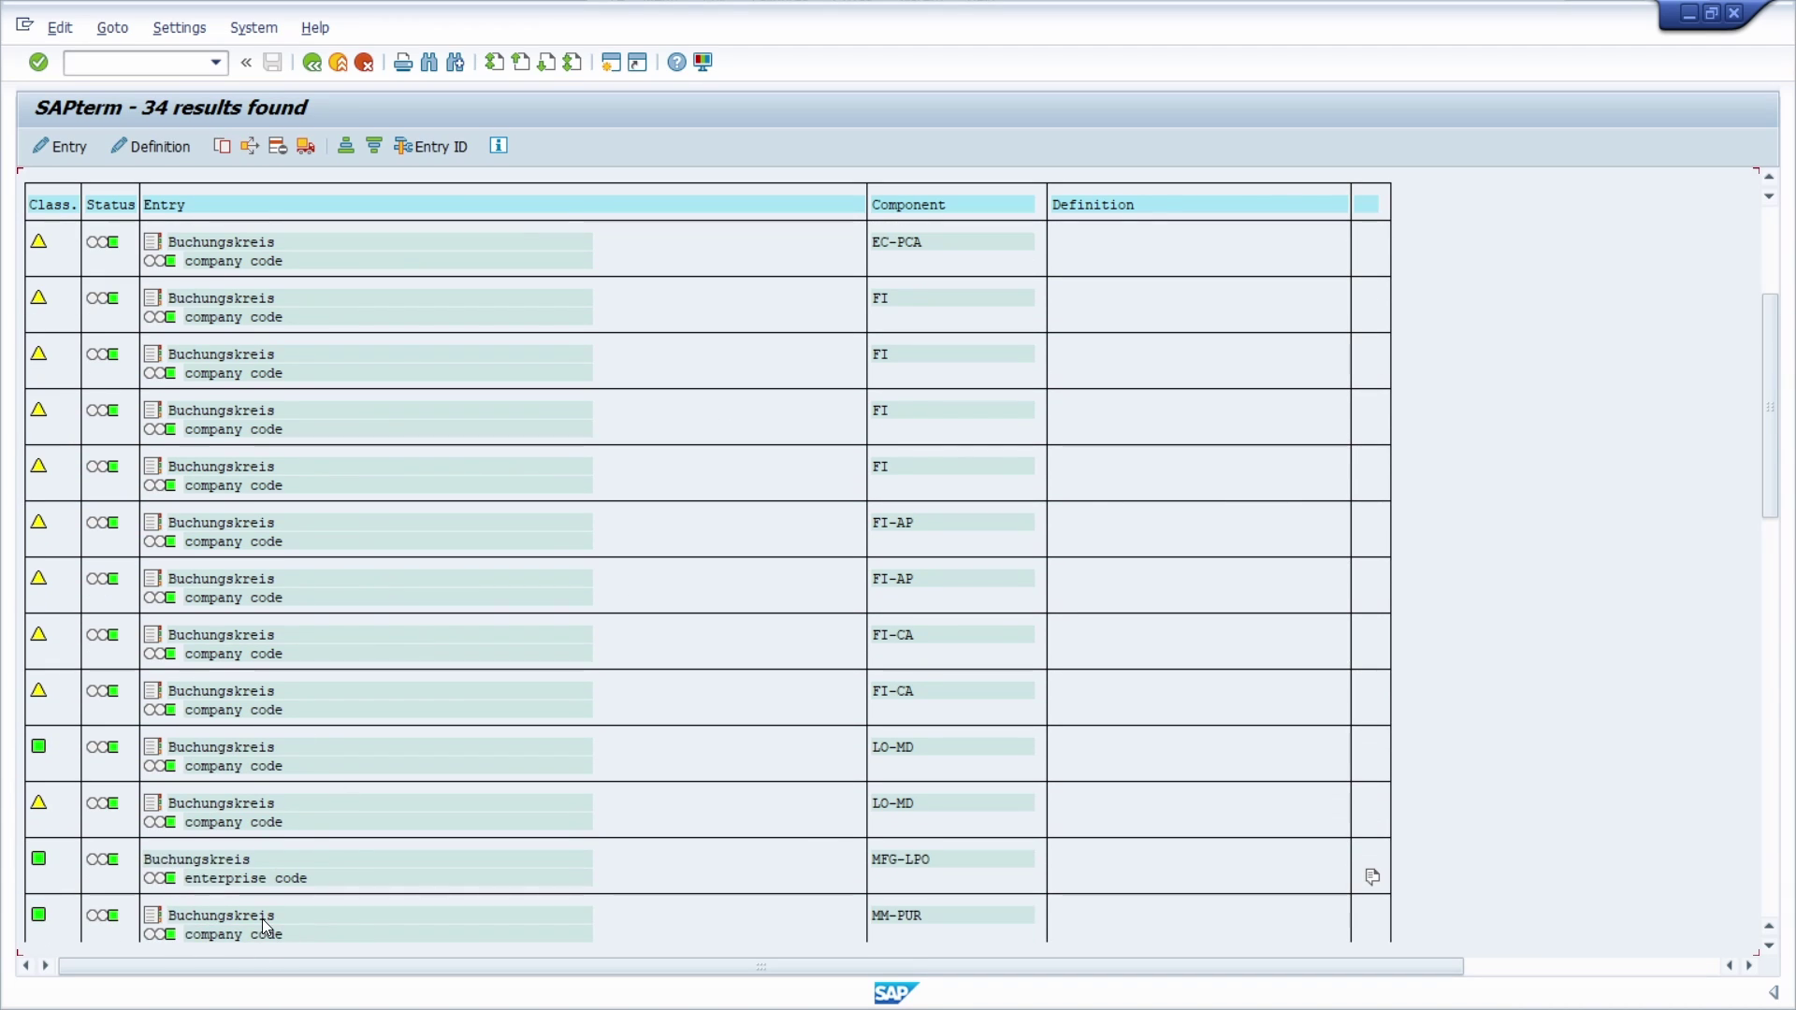
pyautogui.scroll(-3, 266, 926)
pyautogui.moveTo(1771, 302); pyautogui.dragTo(1774, 215)
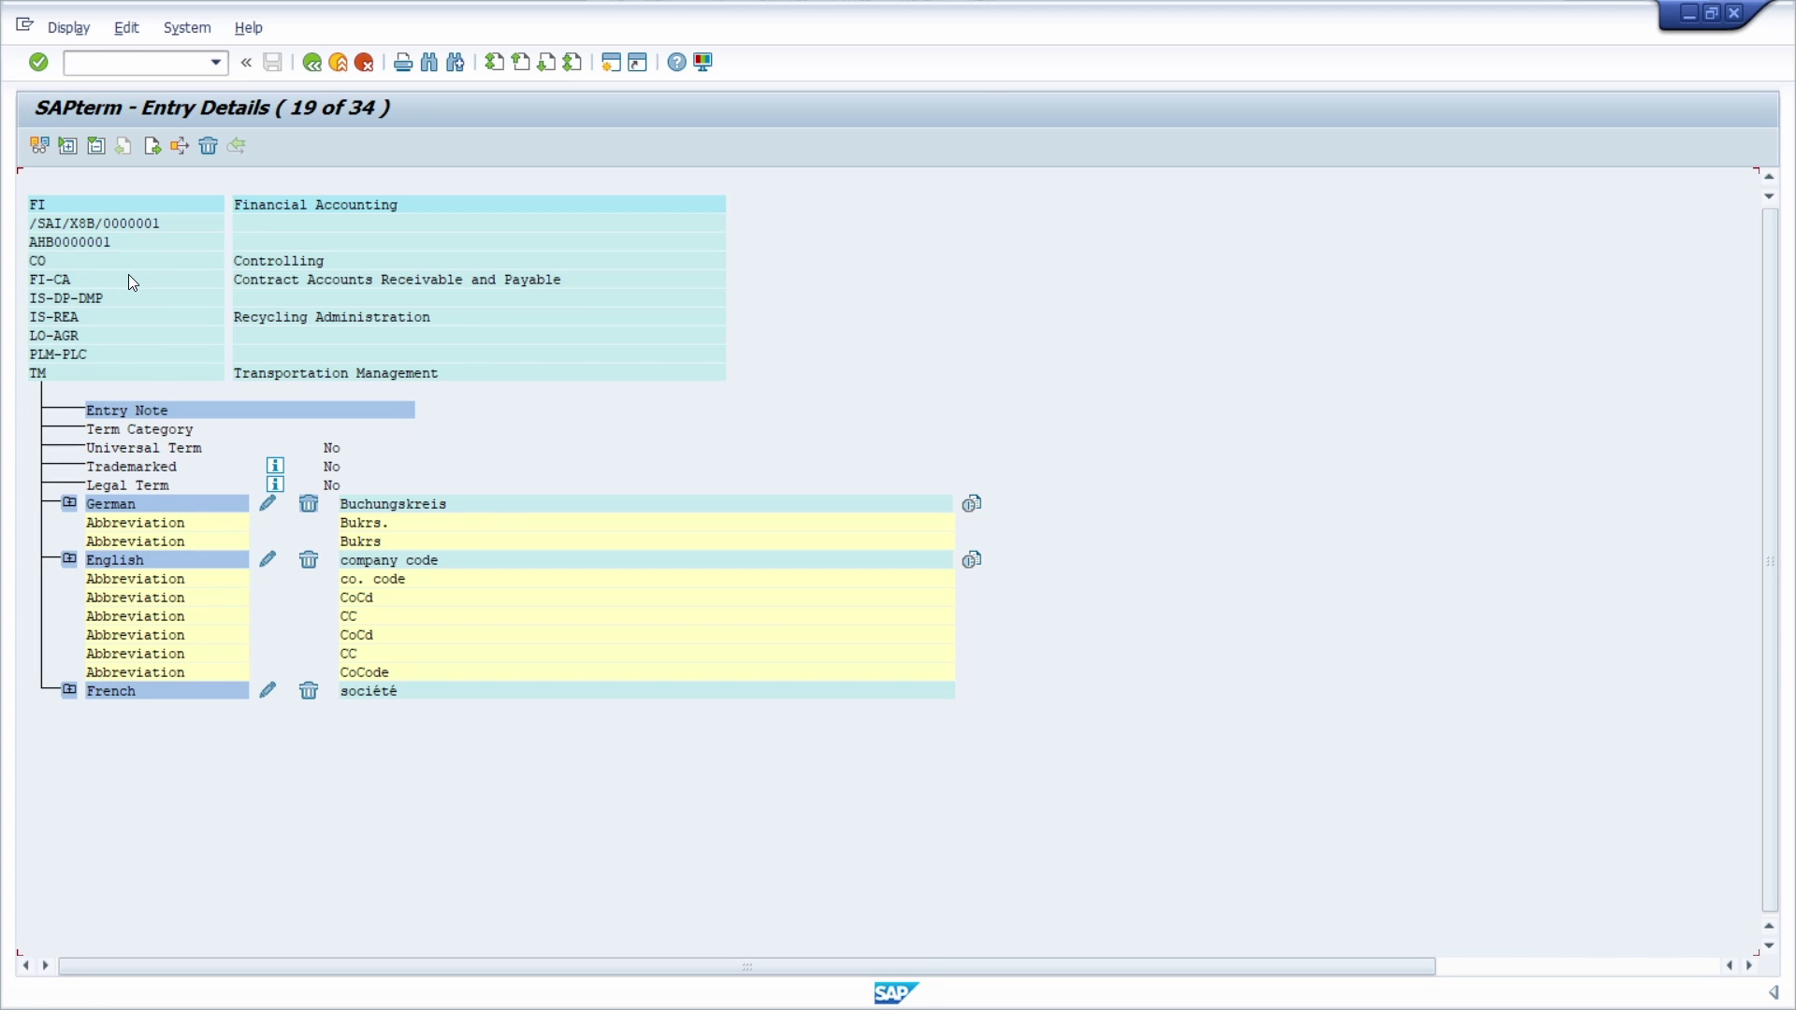
# Go back twice to Basic Search and switch to Advanced Search with Buchungskreis prefilled
pyautogui.click(312, 64)
pyautogui.click(313, 63)
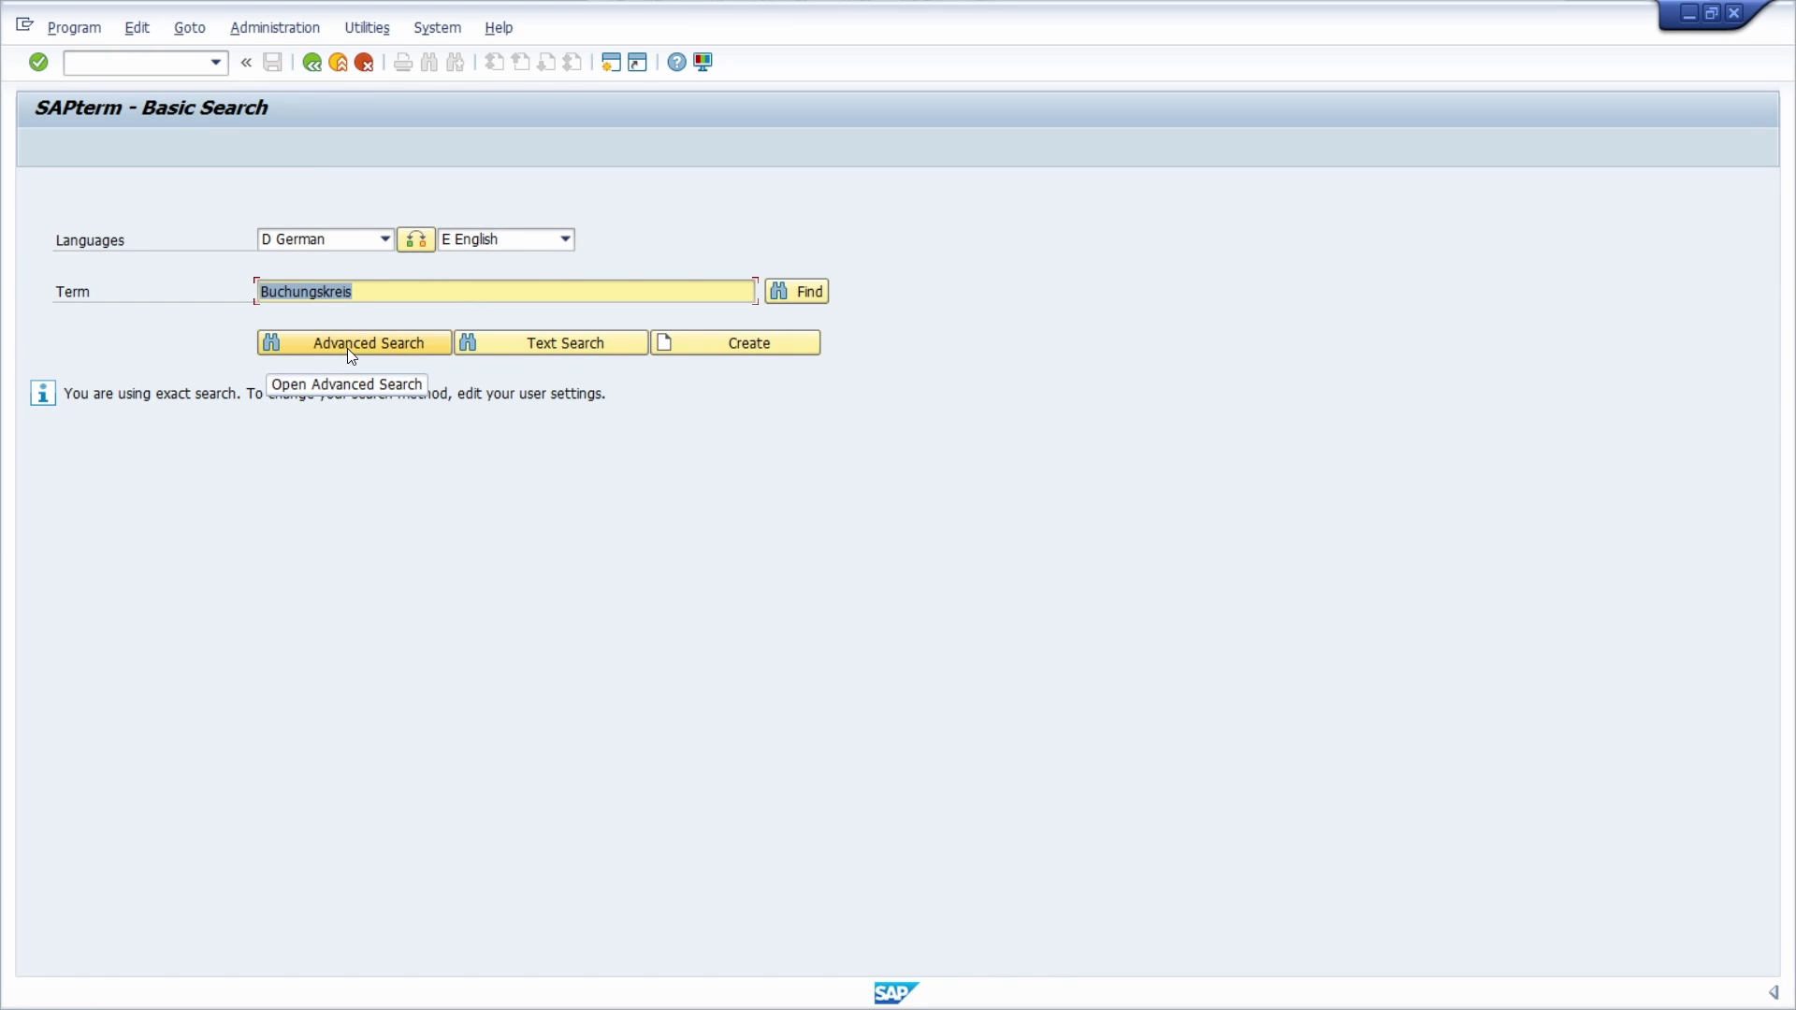
pyautogui.click(346, 349)
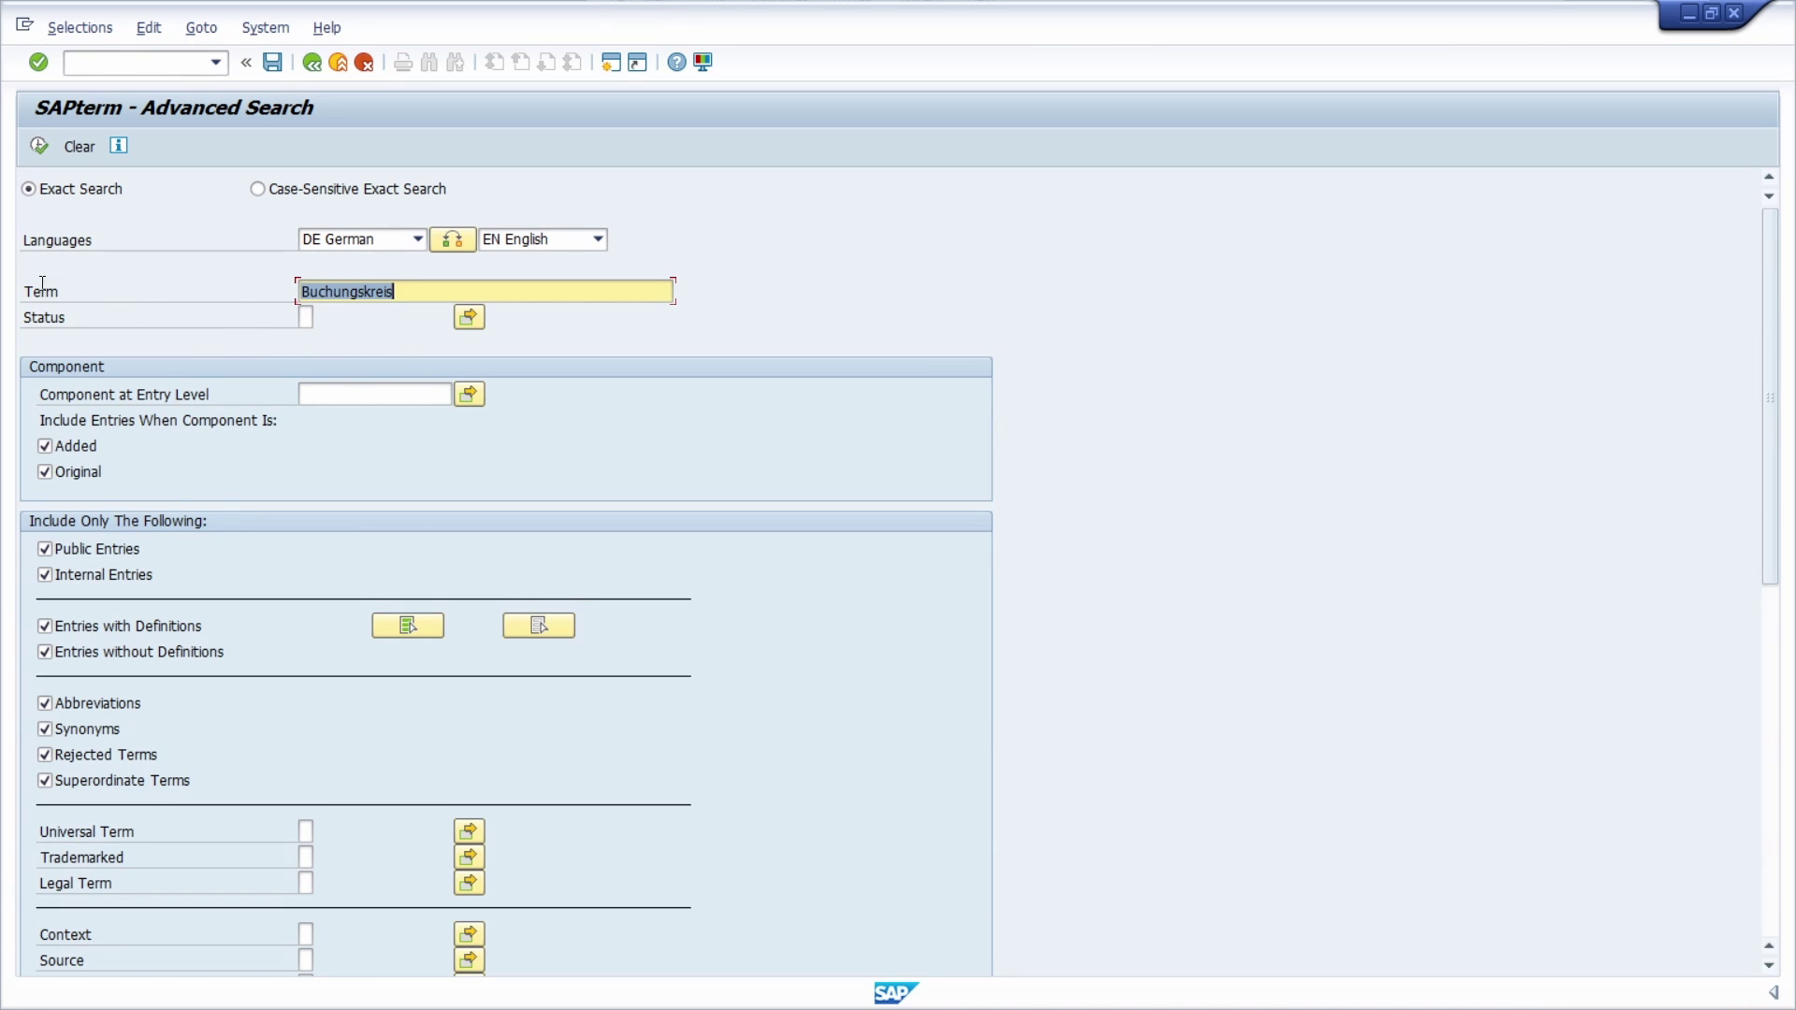
# Review the Advanced Search fields and the entry Status values without choosing any
pyautogui.scroll(-10, 176, 530)
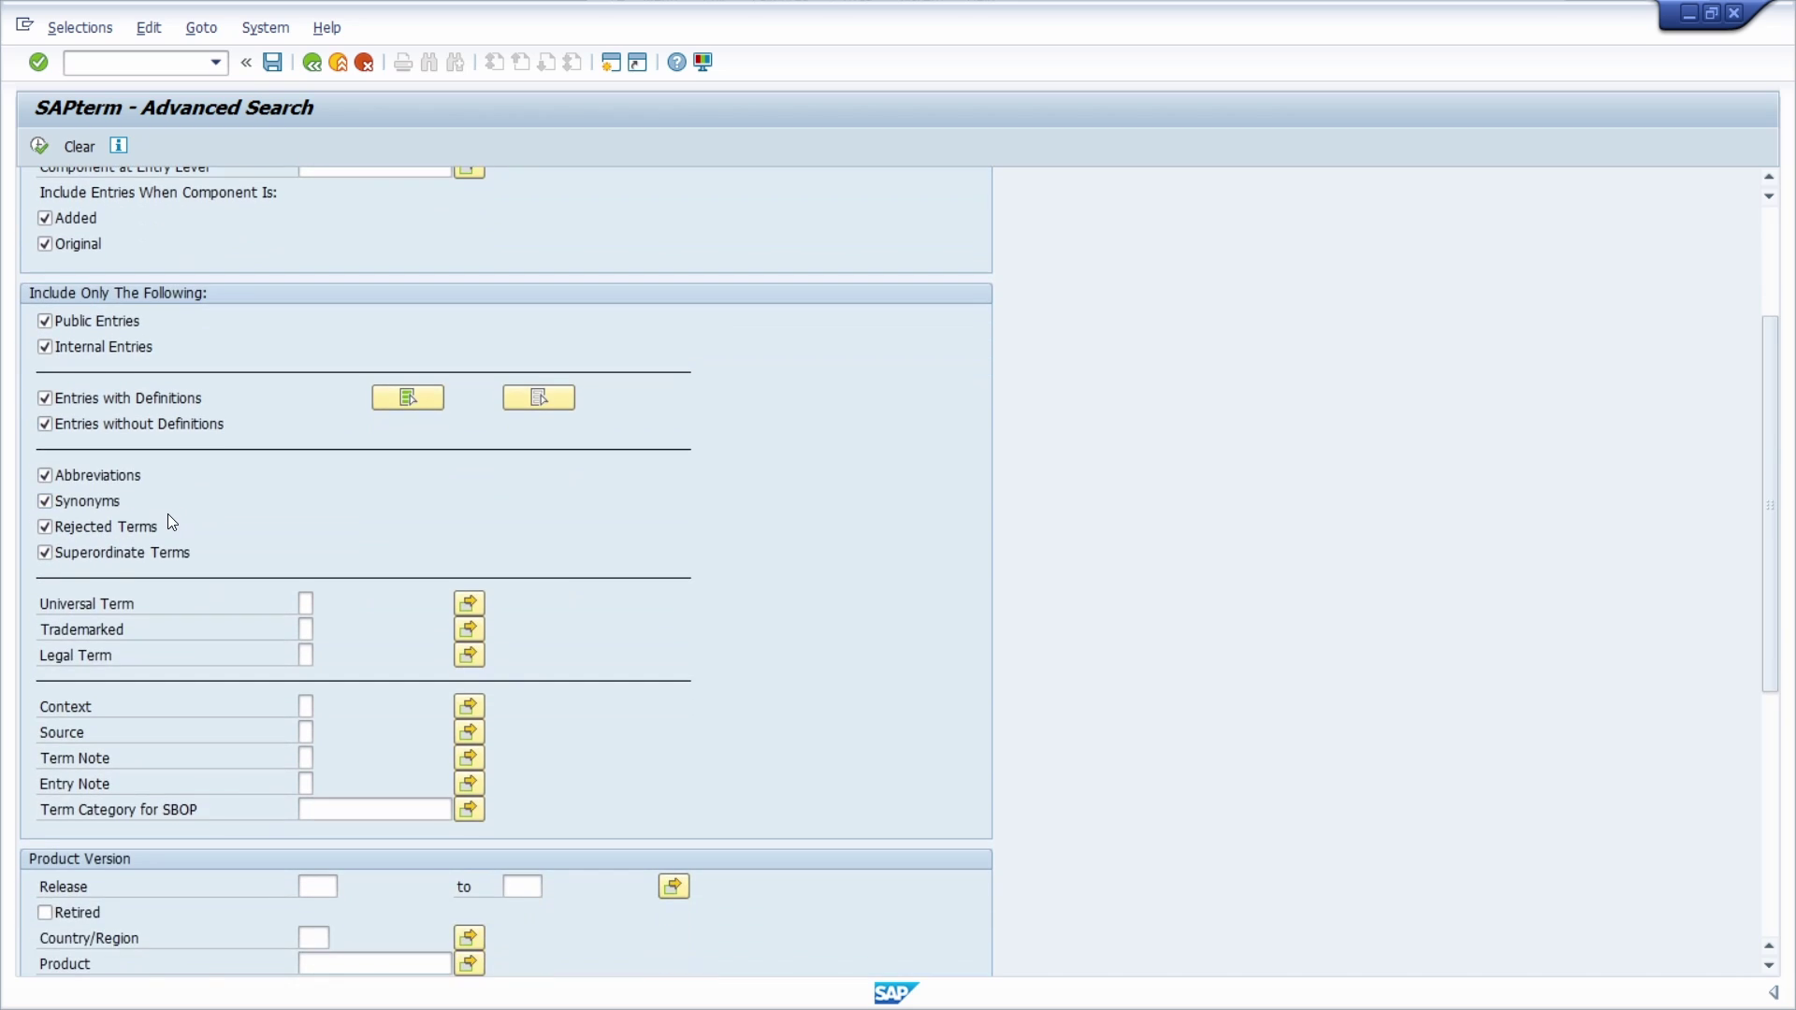
pyautogui.scroll(10, 163, 508)
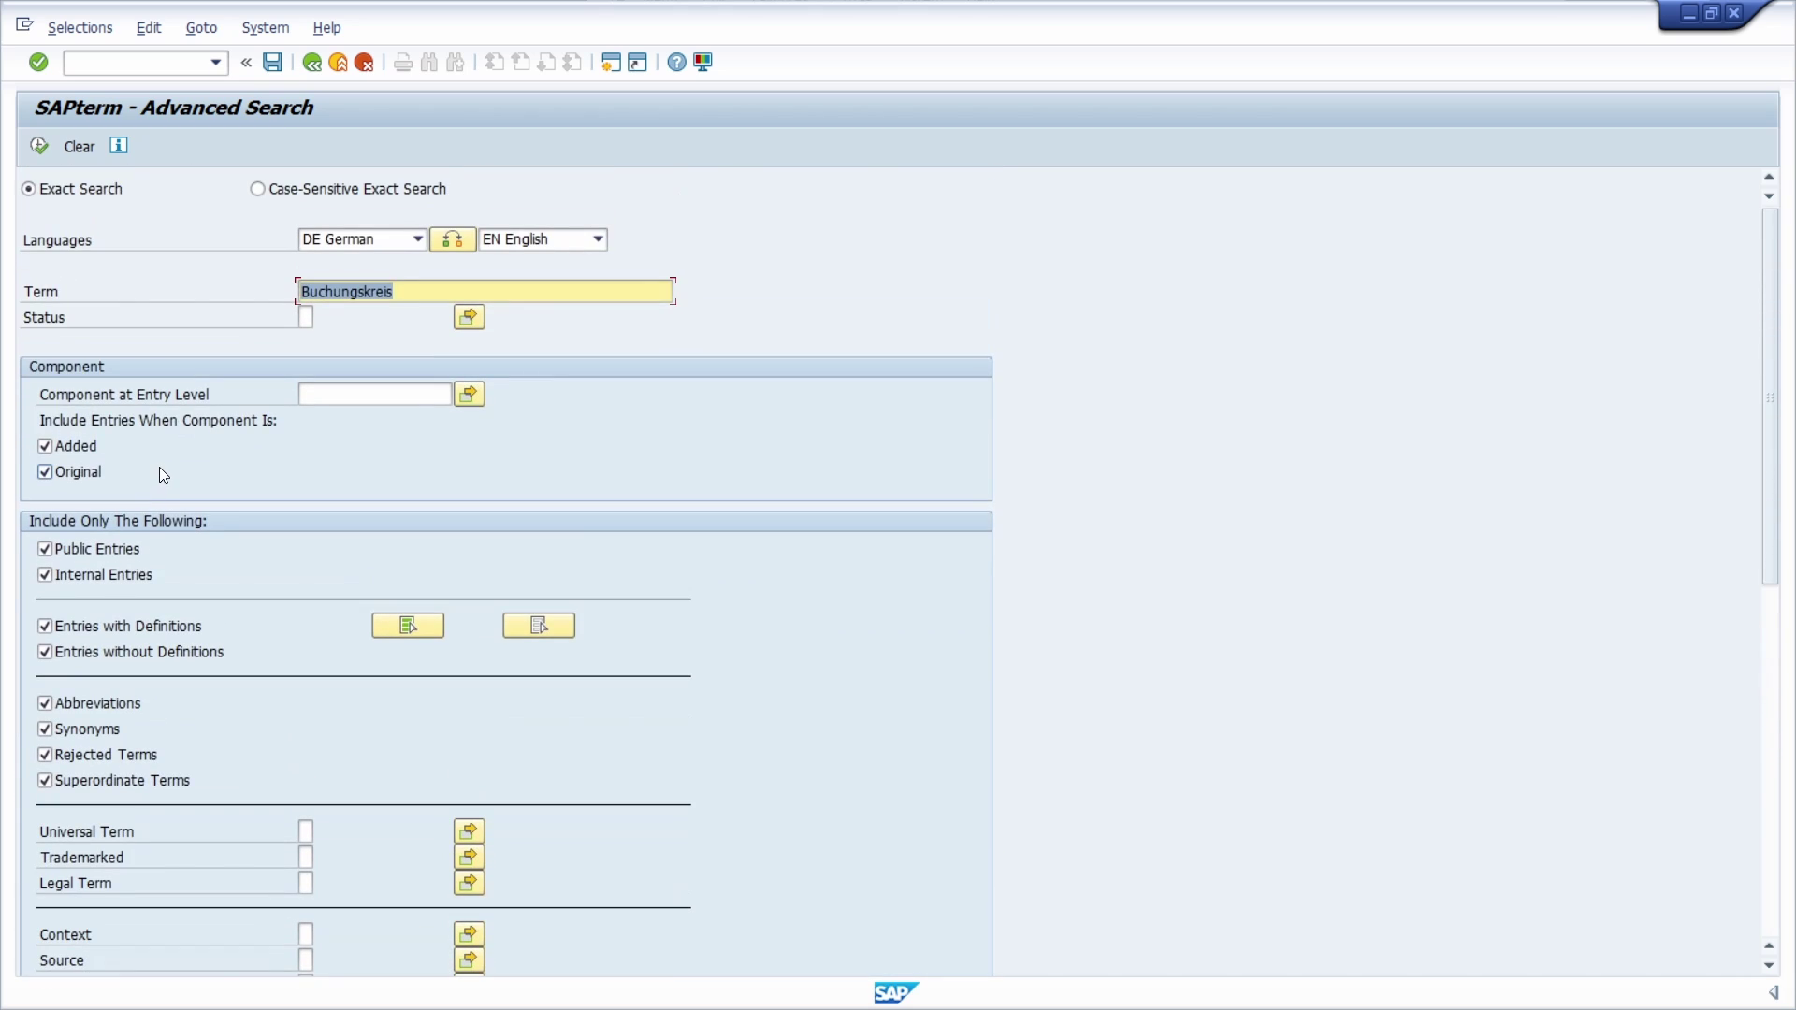
pyautogui.click(309, 318)
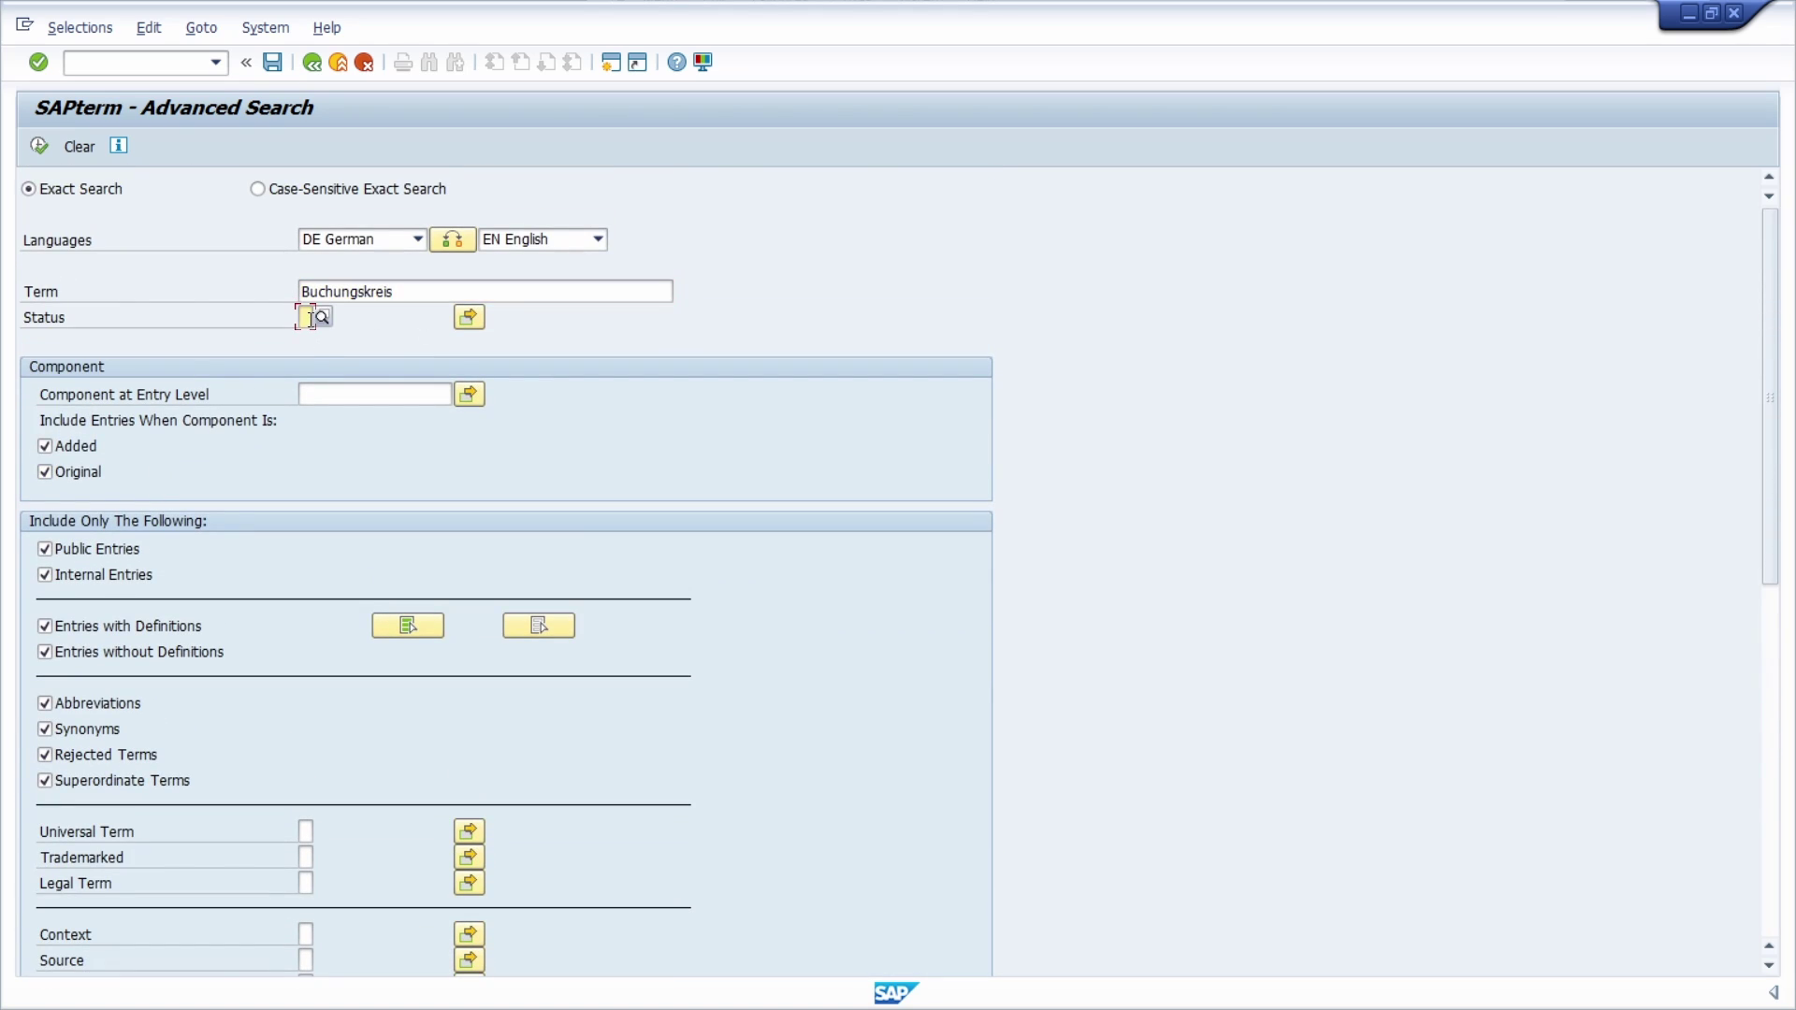
pyautogui.click(321, 318)
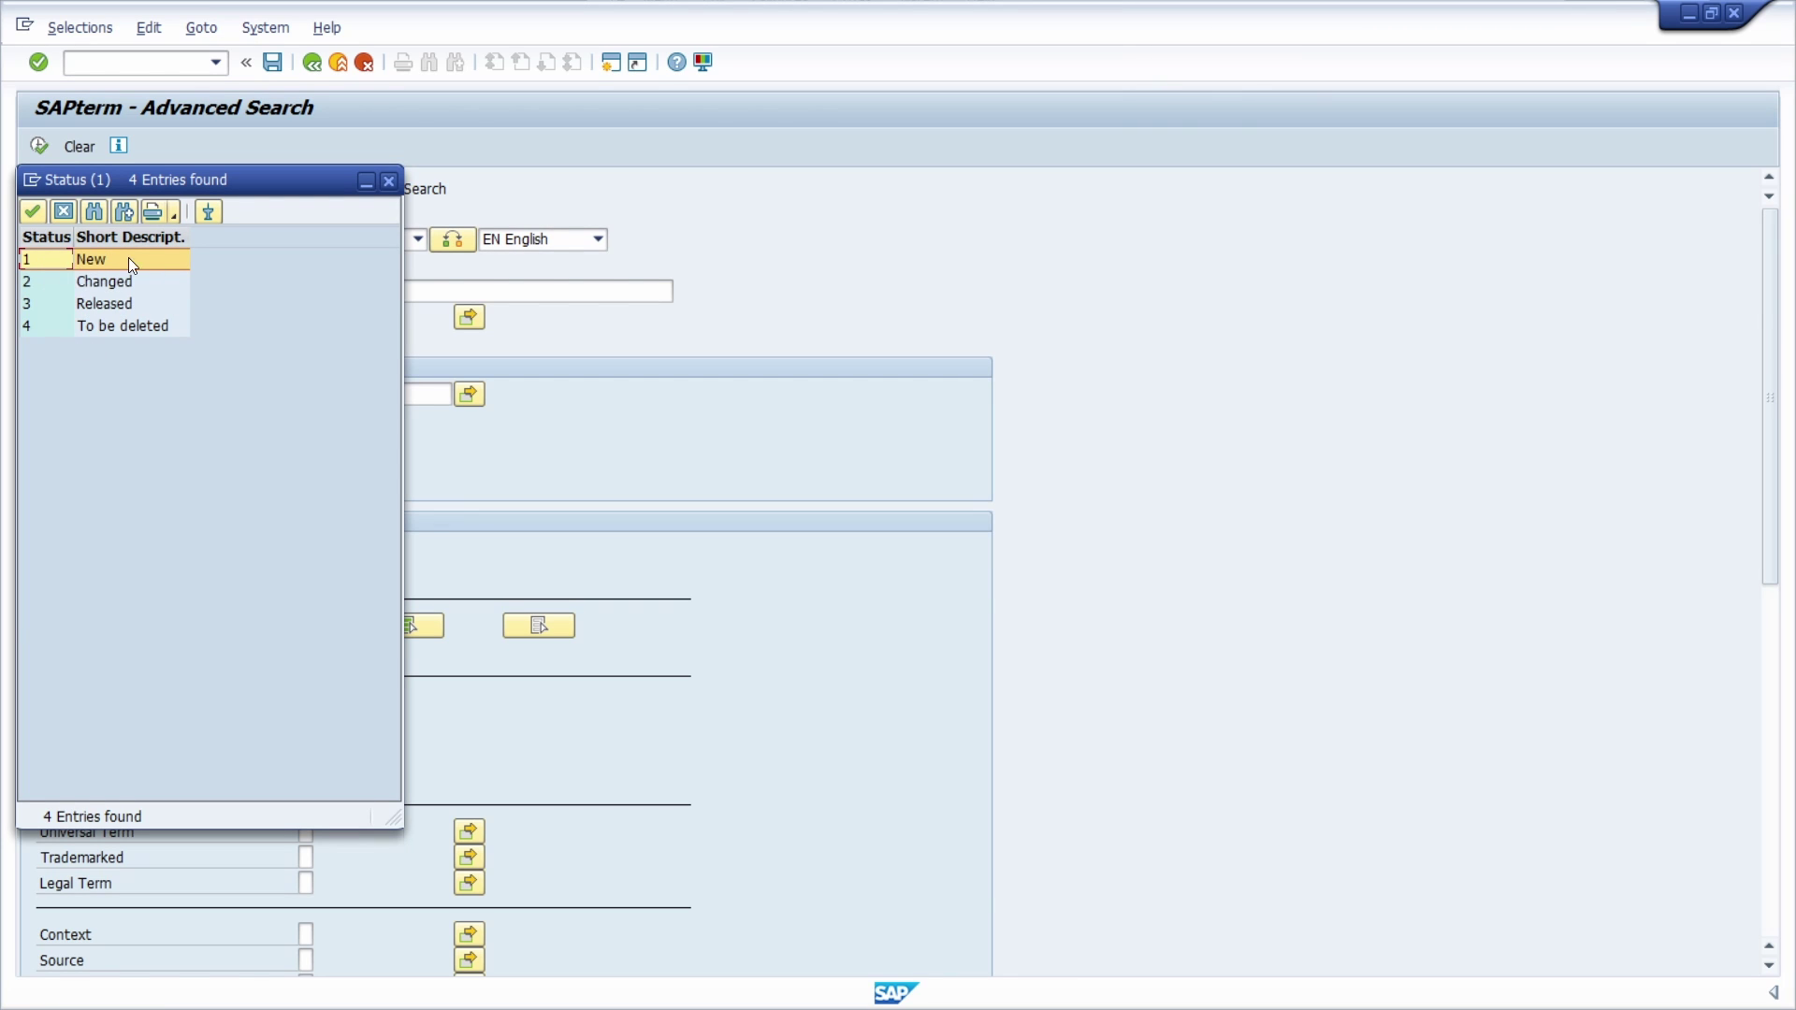
pyautogui.click(389, 182)
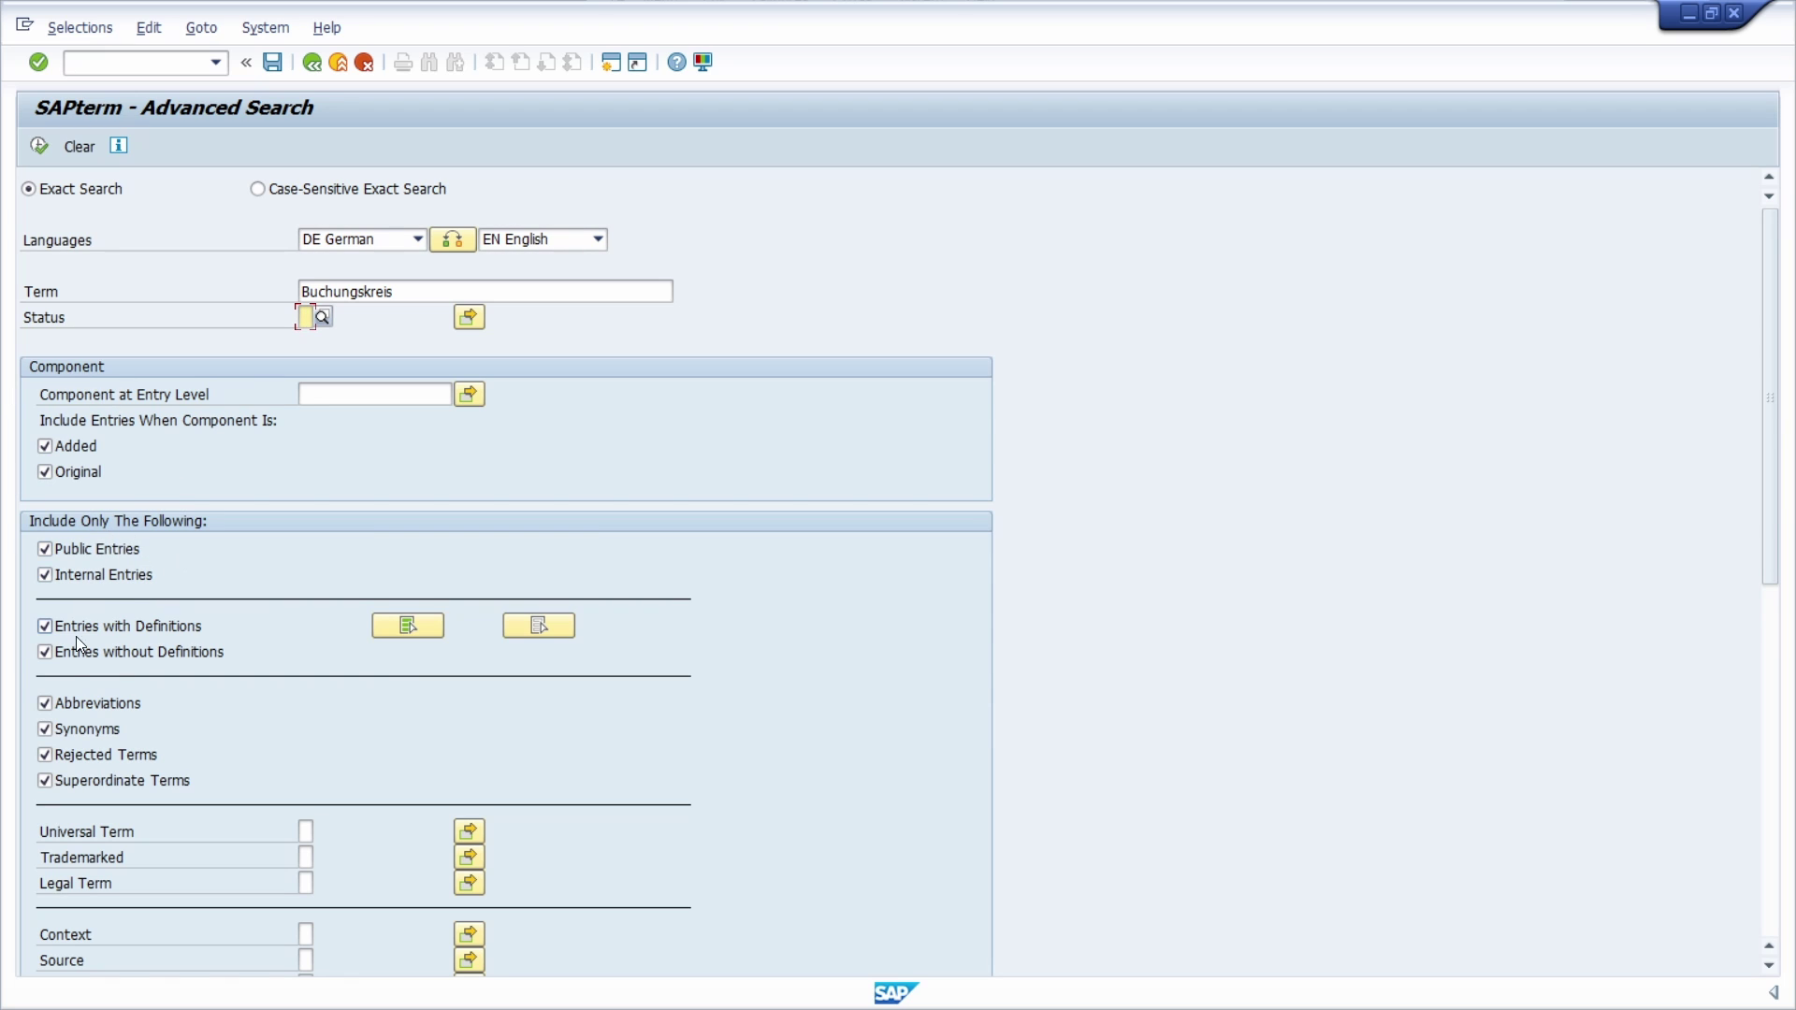
pyautogui.scroll(-6, 113, 645)
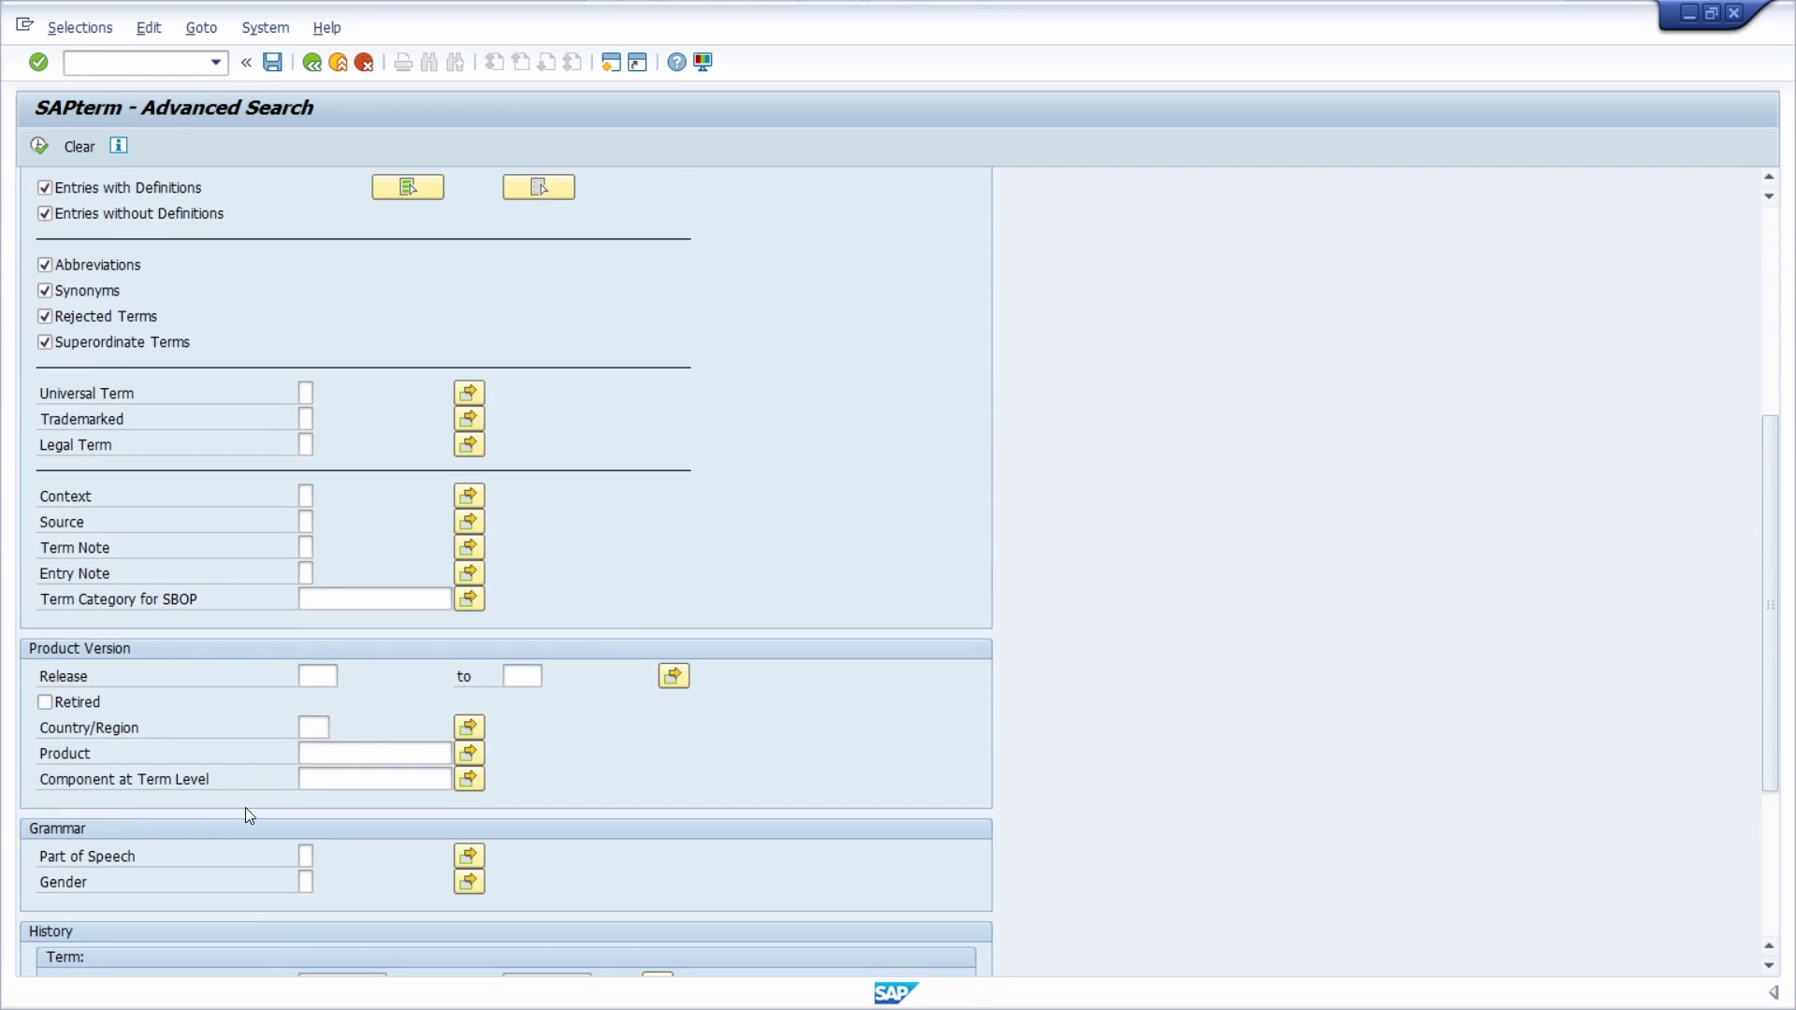
pyautogui.scroll(-2, 194, 761)
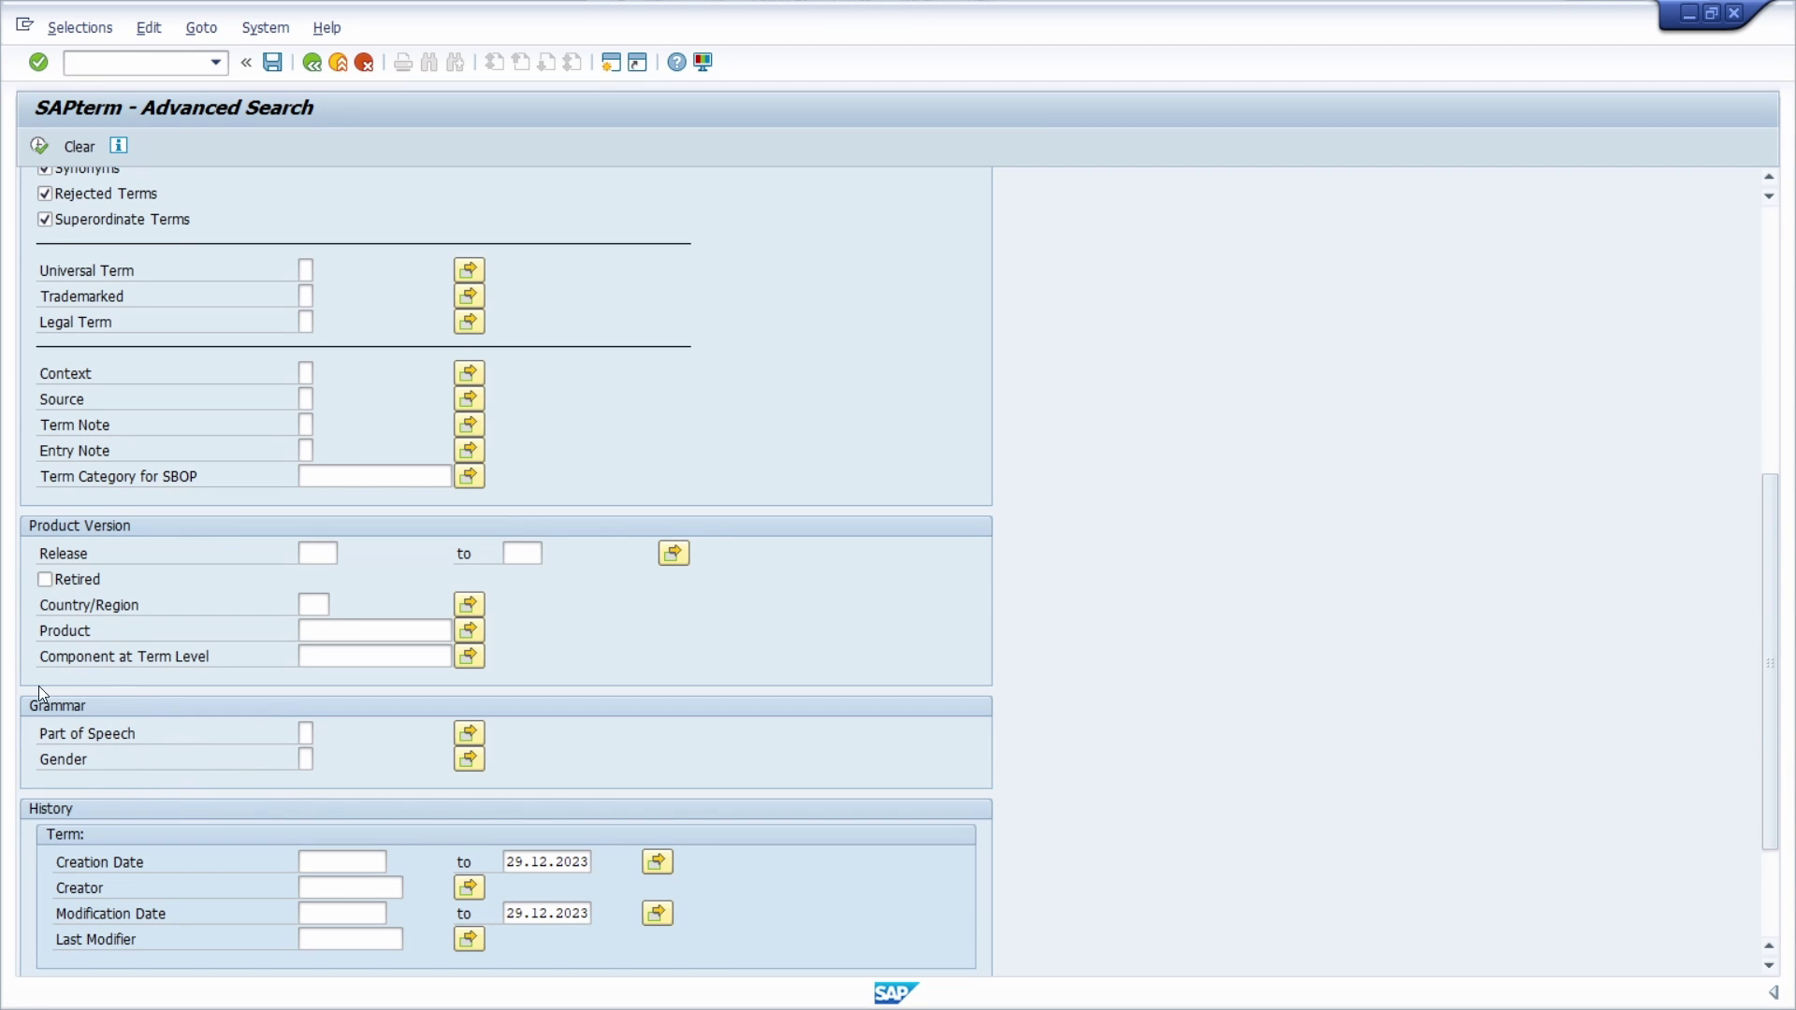
pyautogui.scroll(-3, 56, 730)
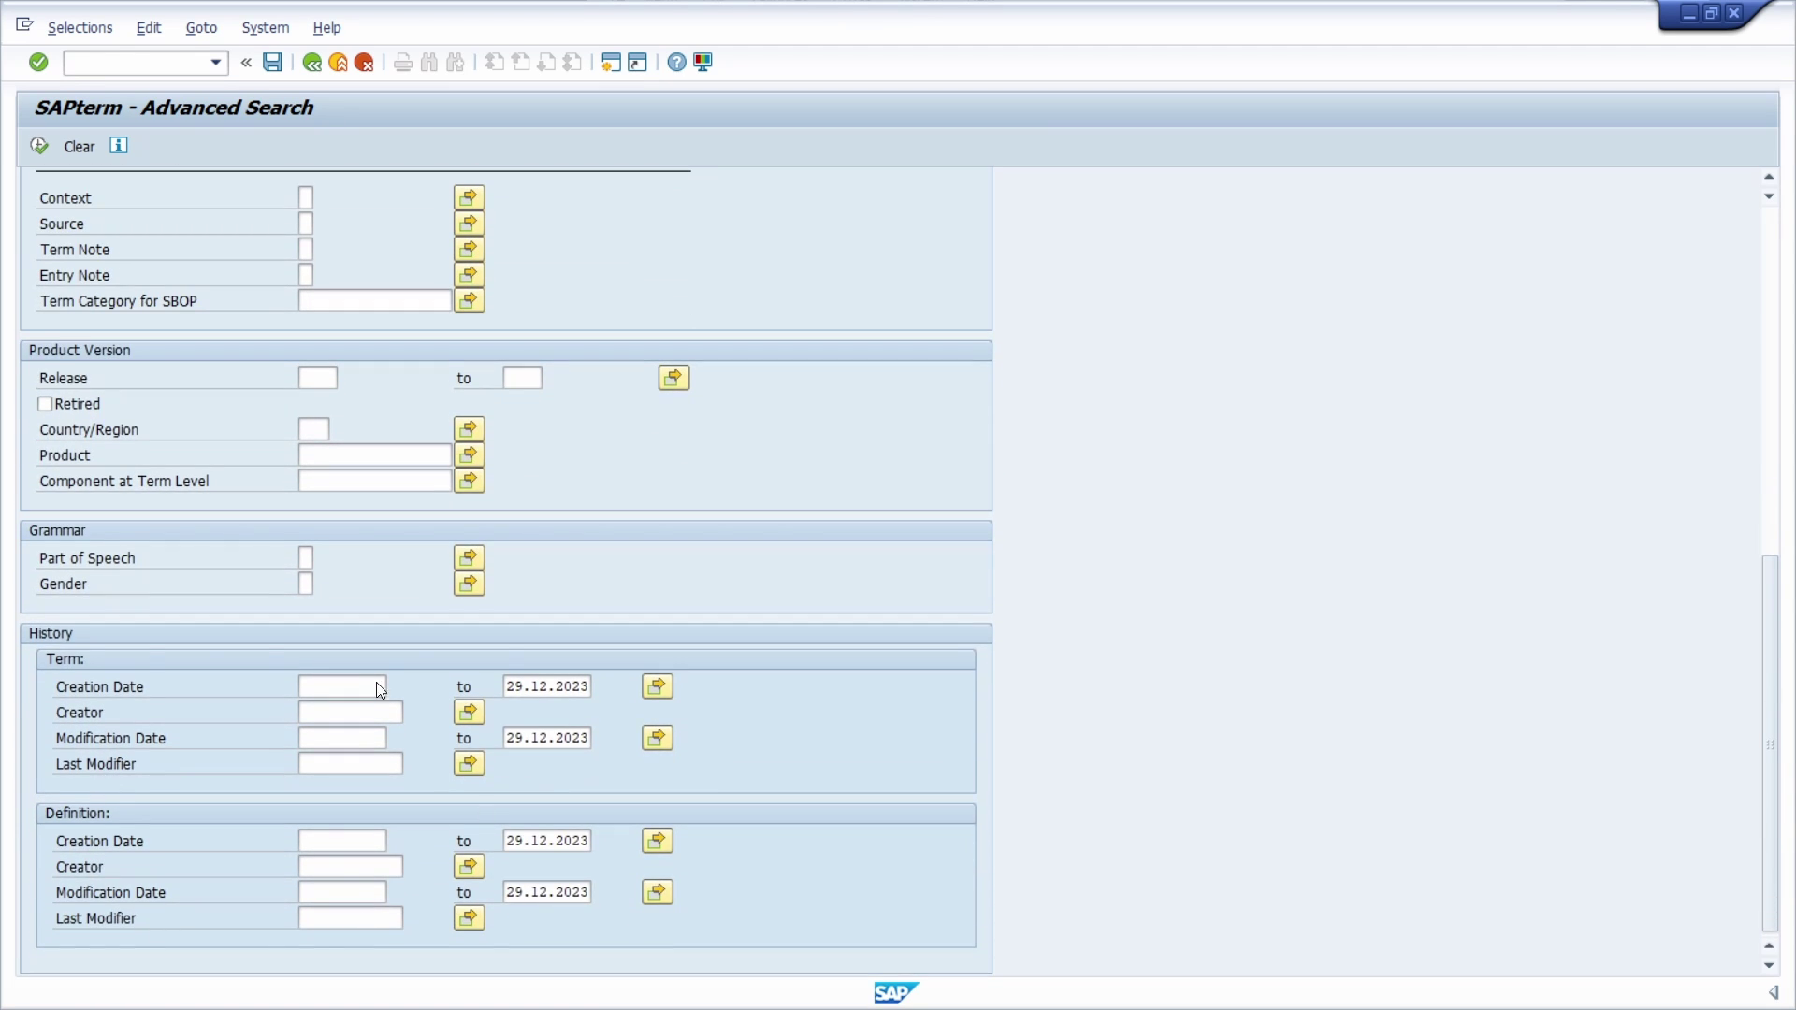
pyautogui.scroll(7, 156, 783)
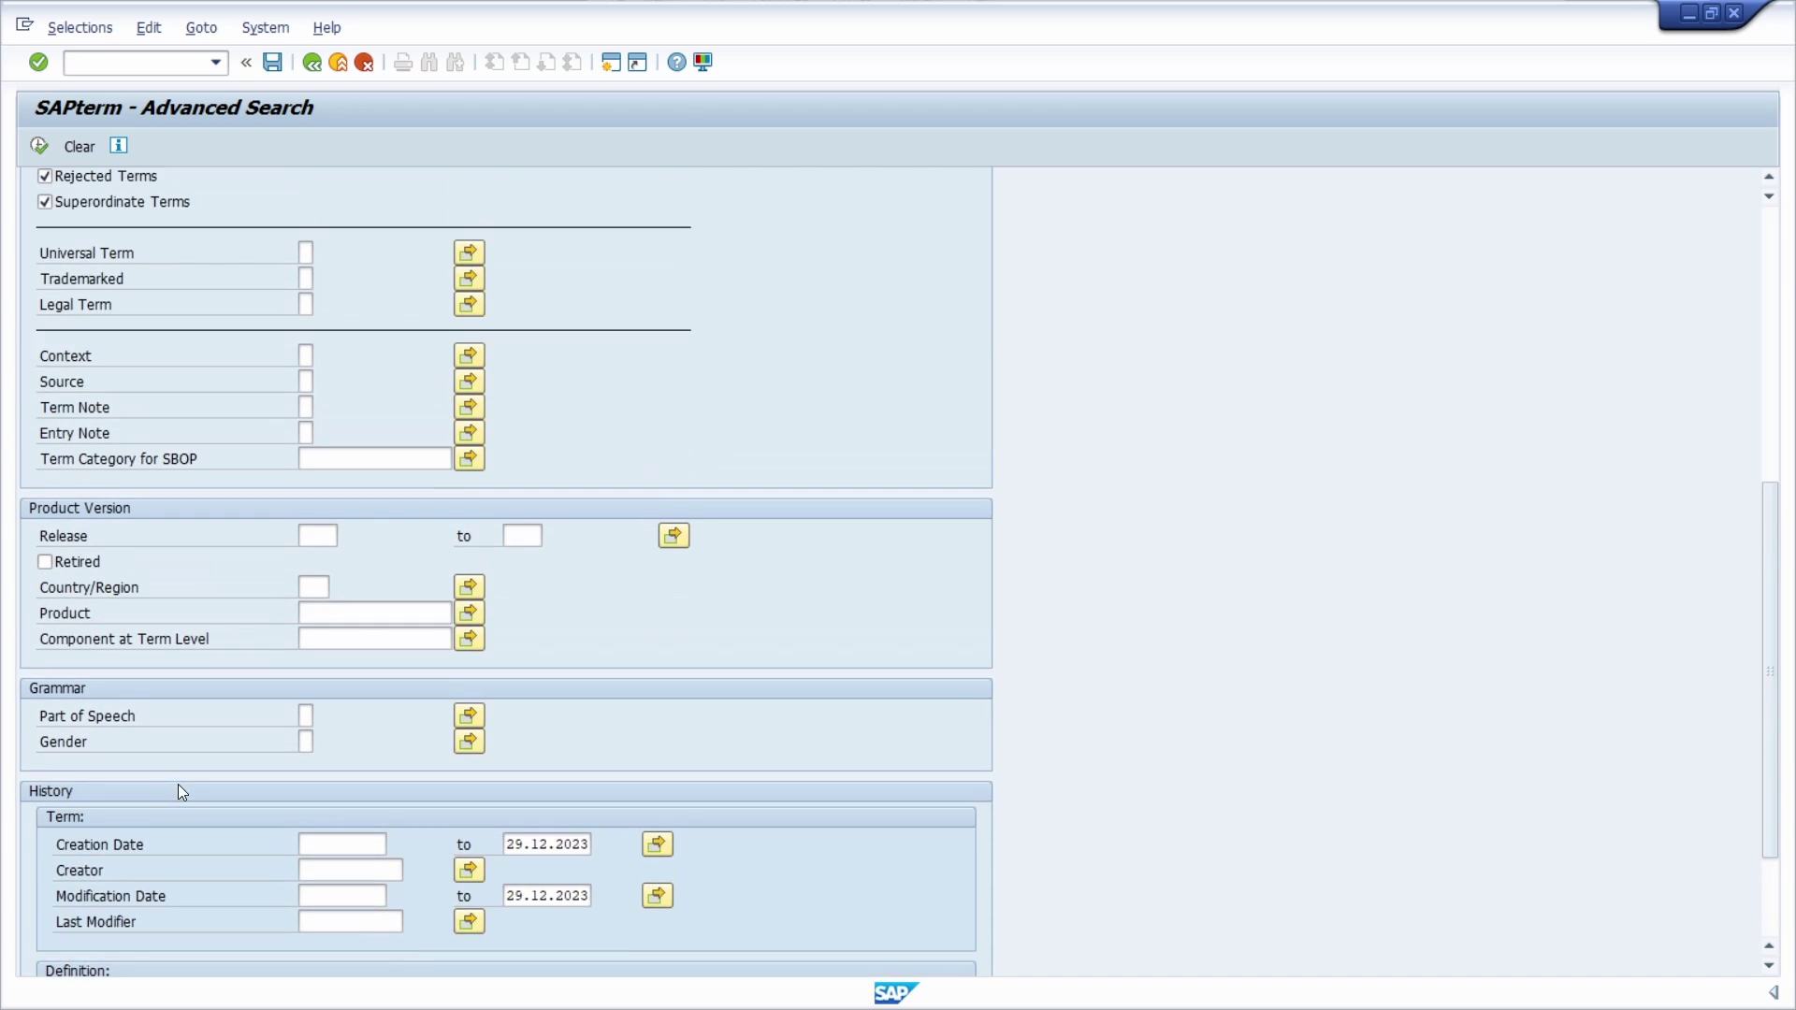
pyautogui.scroll(4, 190, 783)
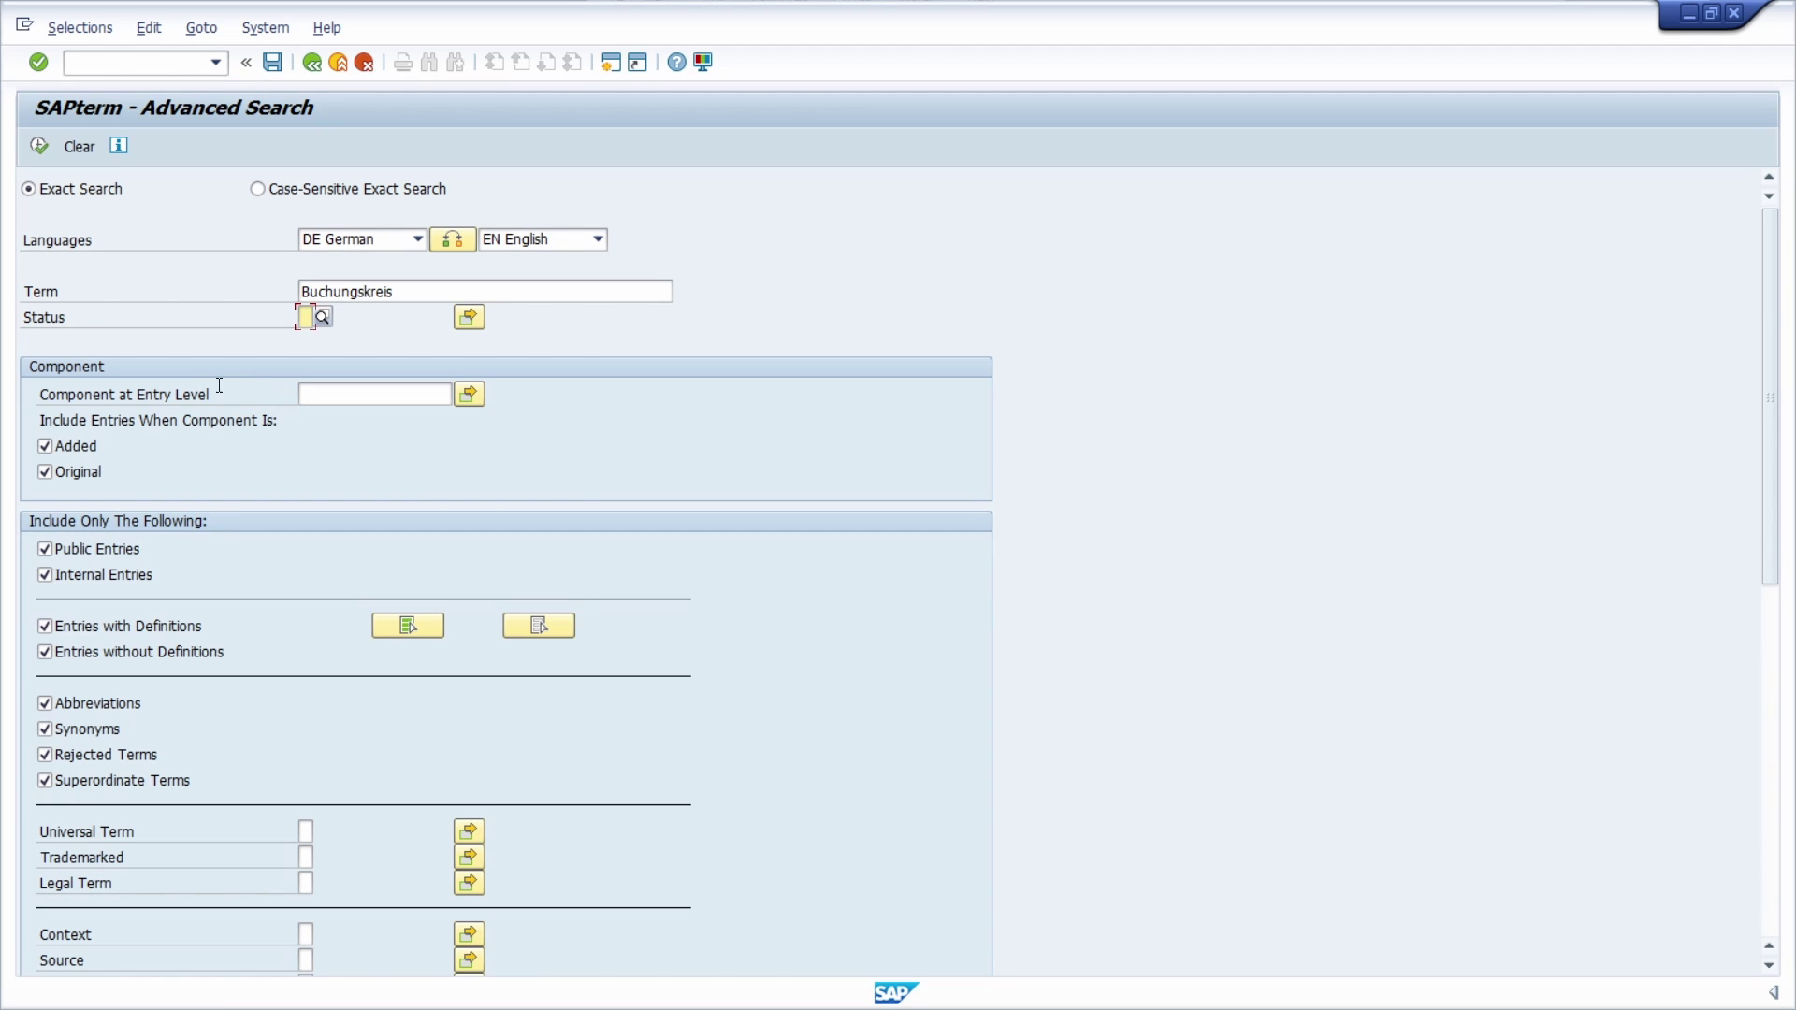
pyautogui.click(312, 64)
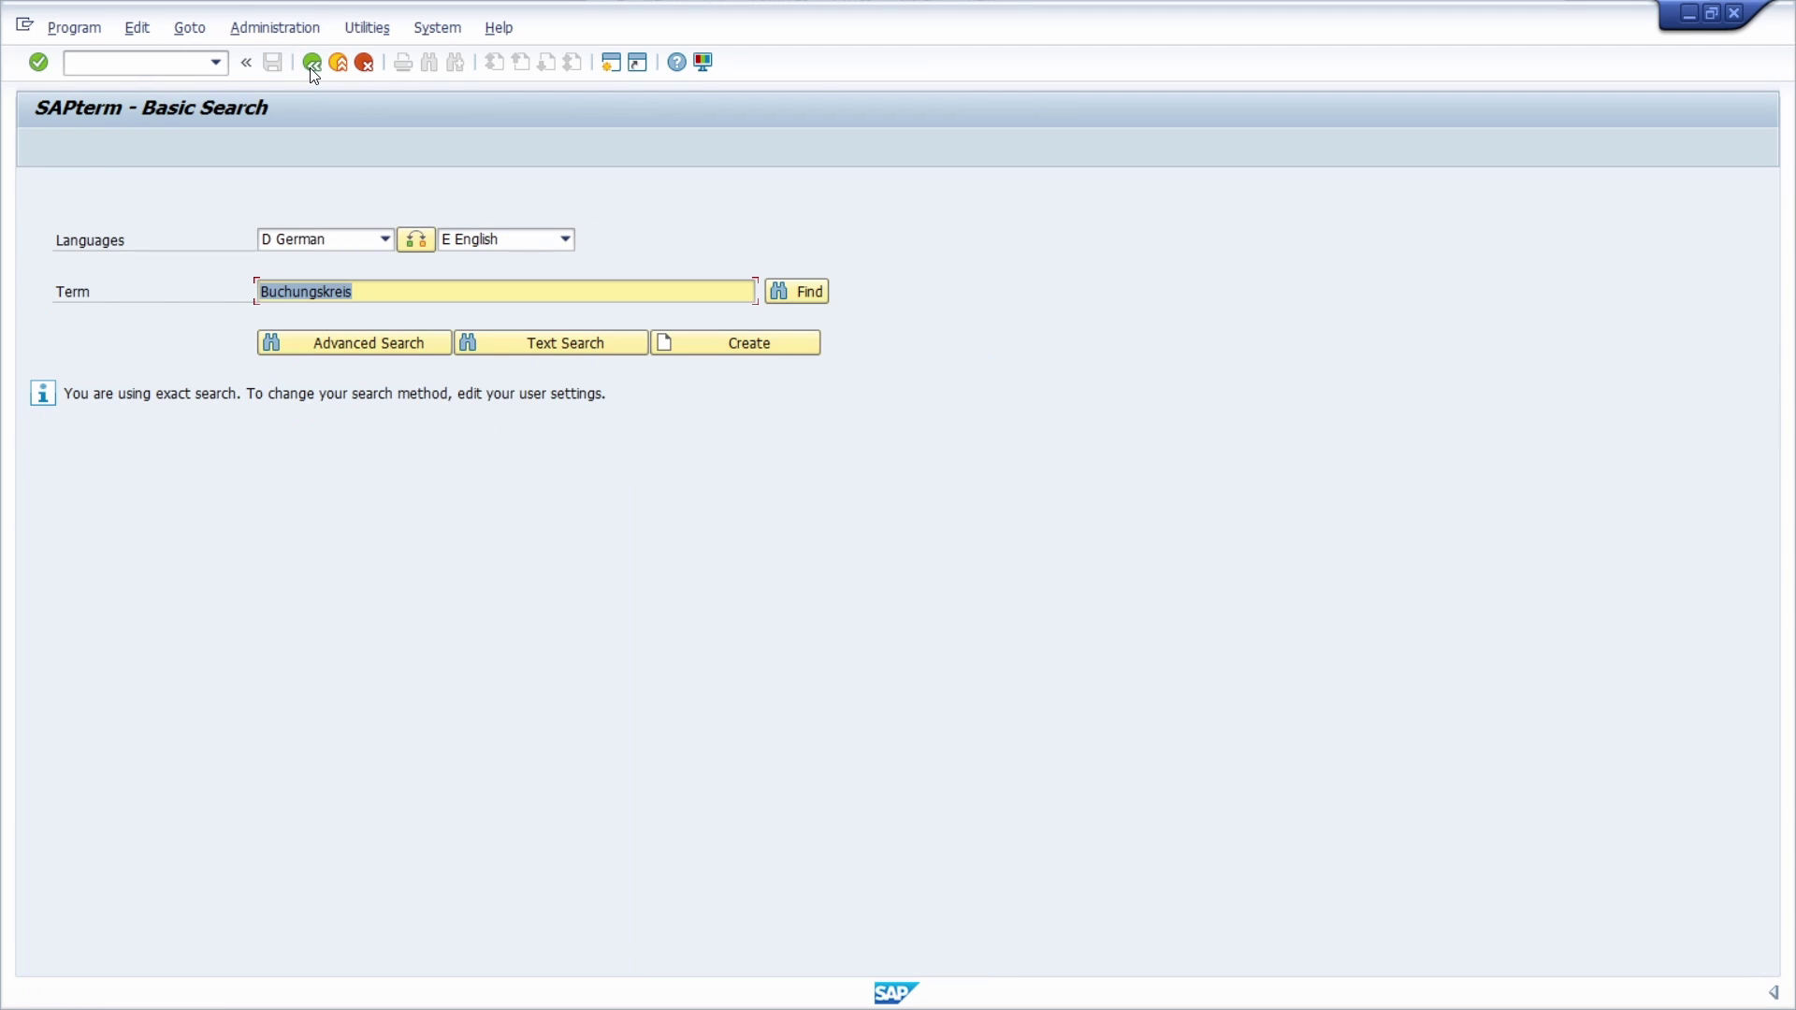
pyautogui.click(536, 340)
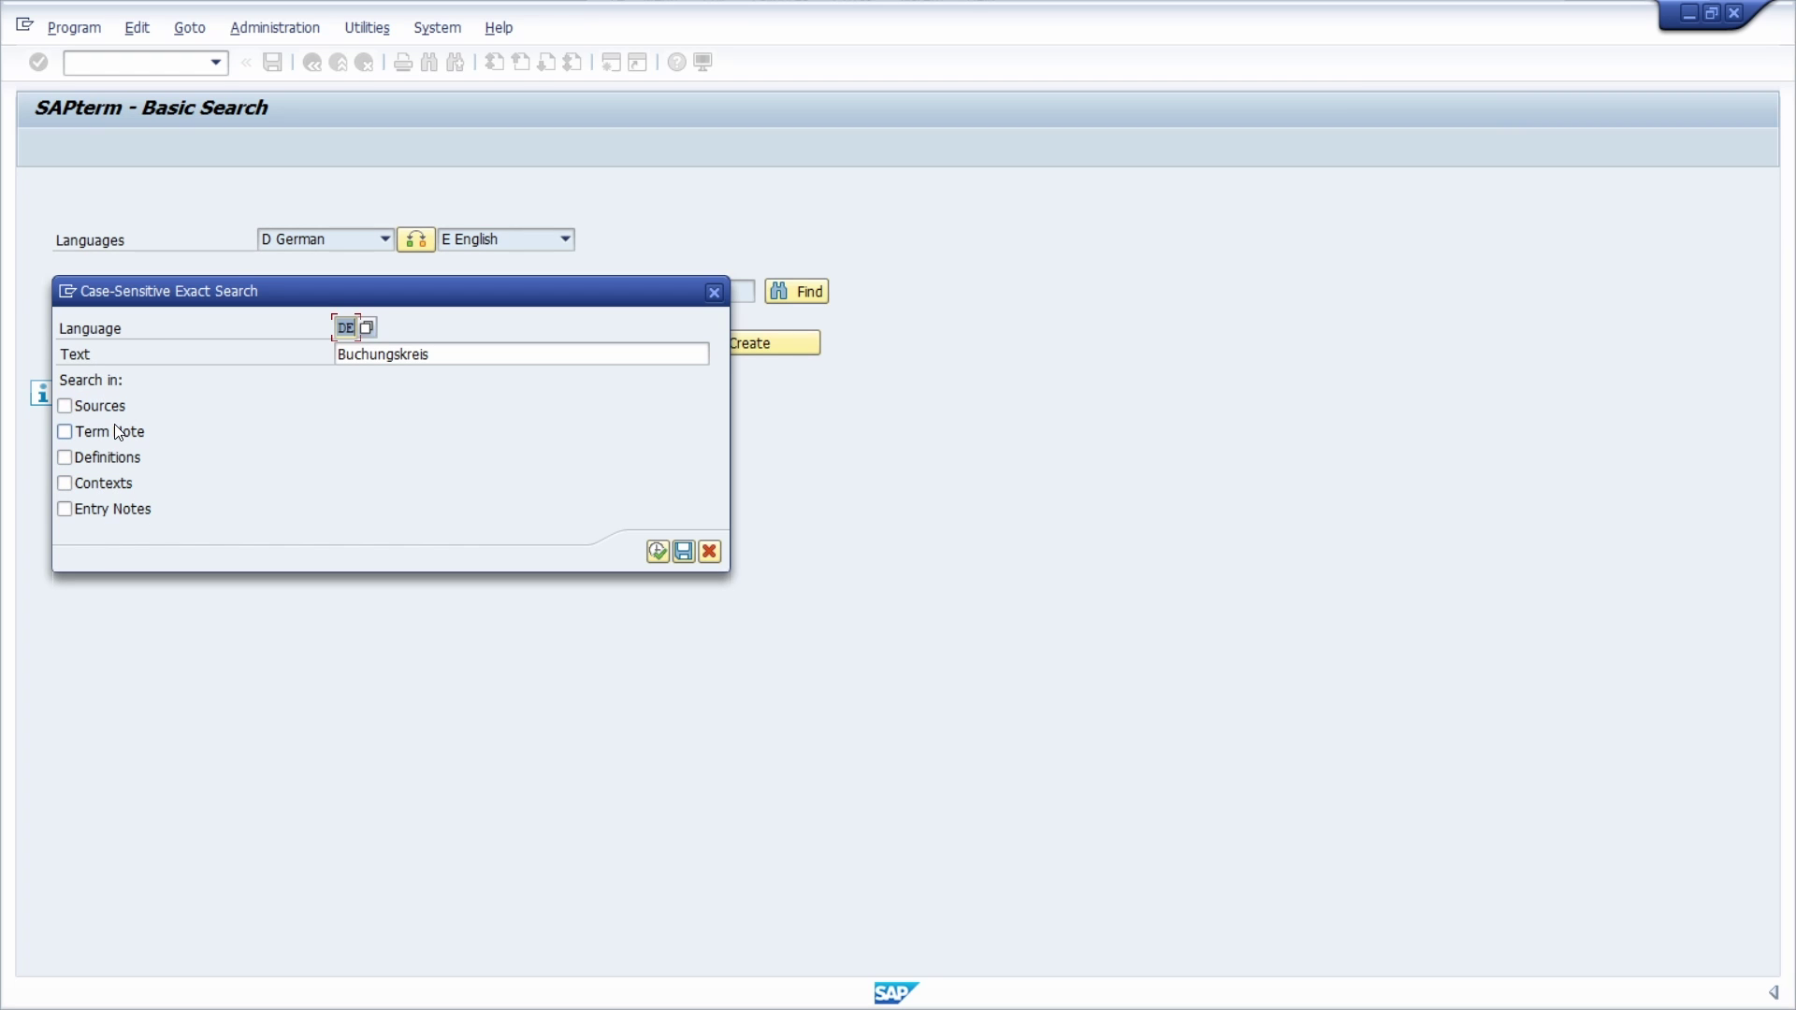
pyautogui.click(714, 292)
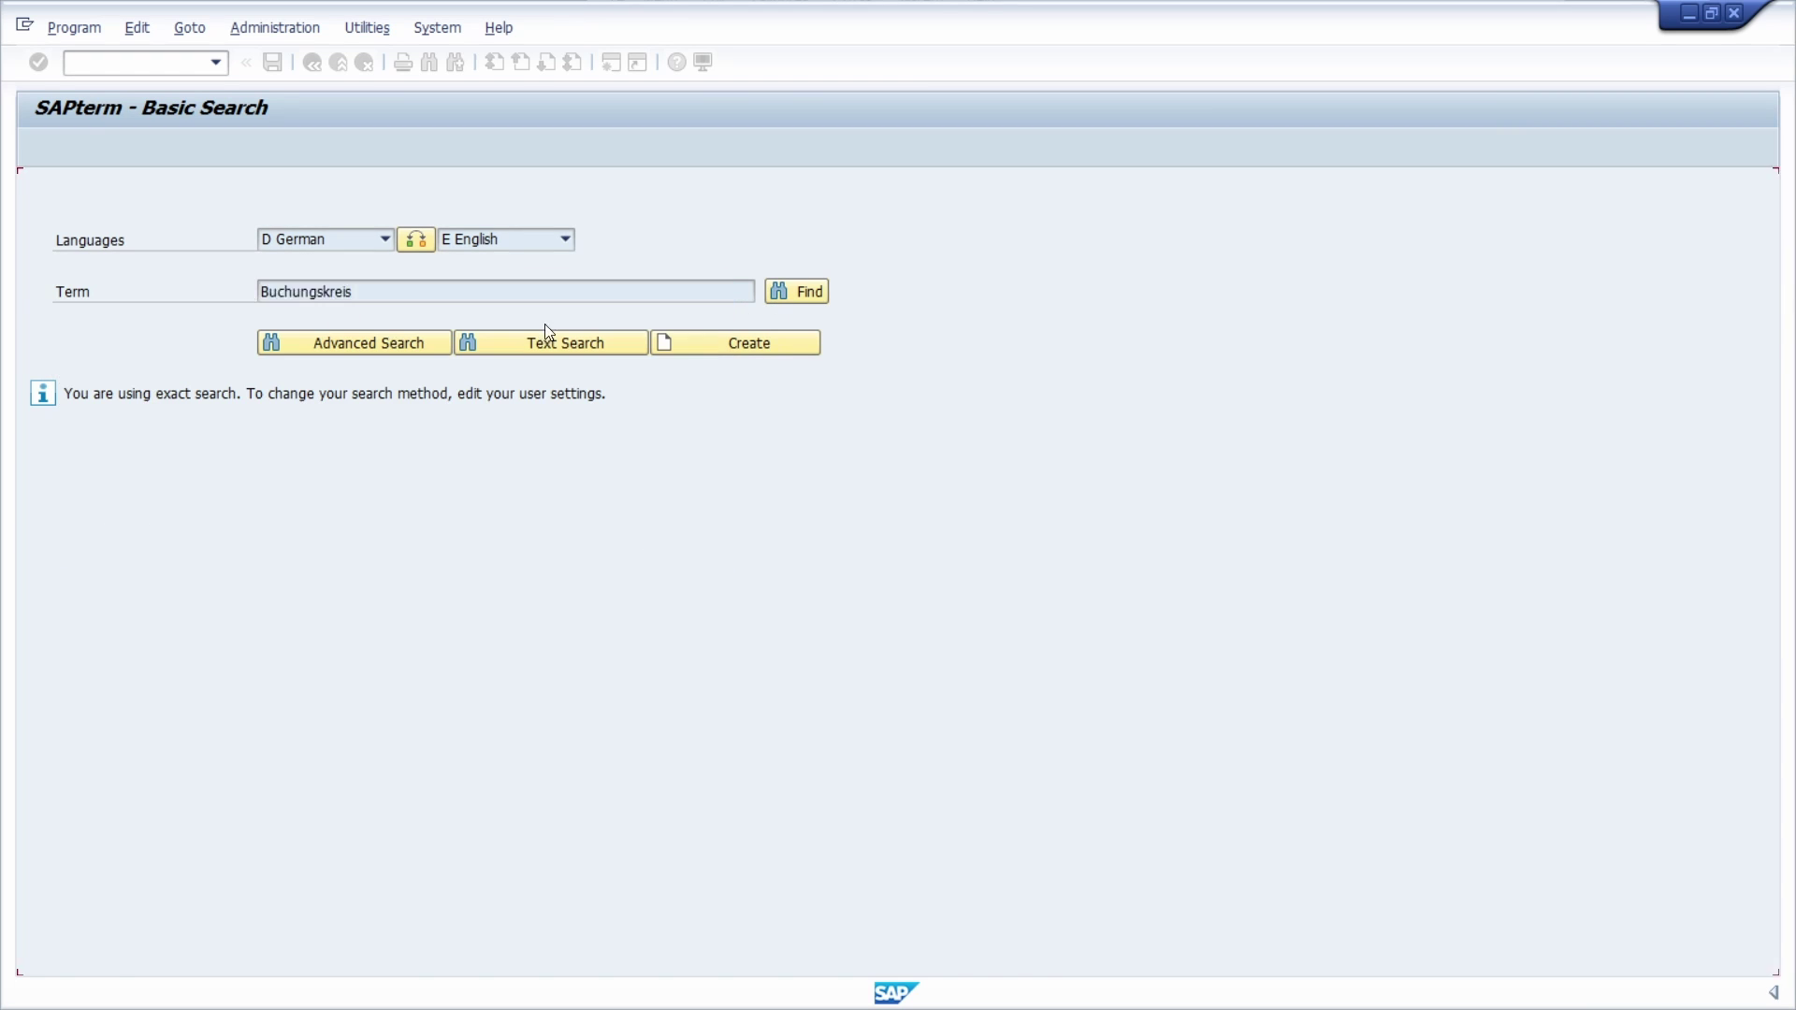
# Open the SAPterm viewer with the /nsapterm command
pyautogui.click(130, 63)
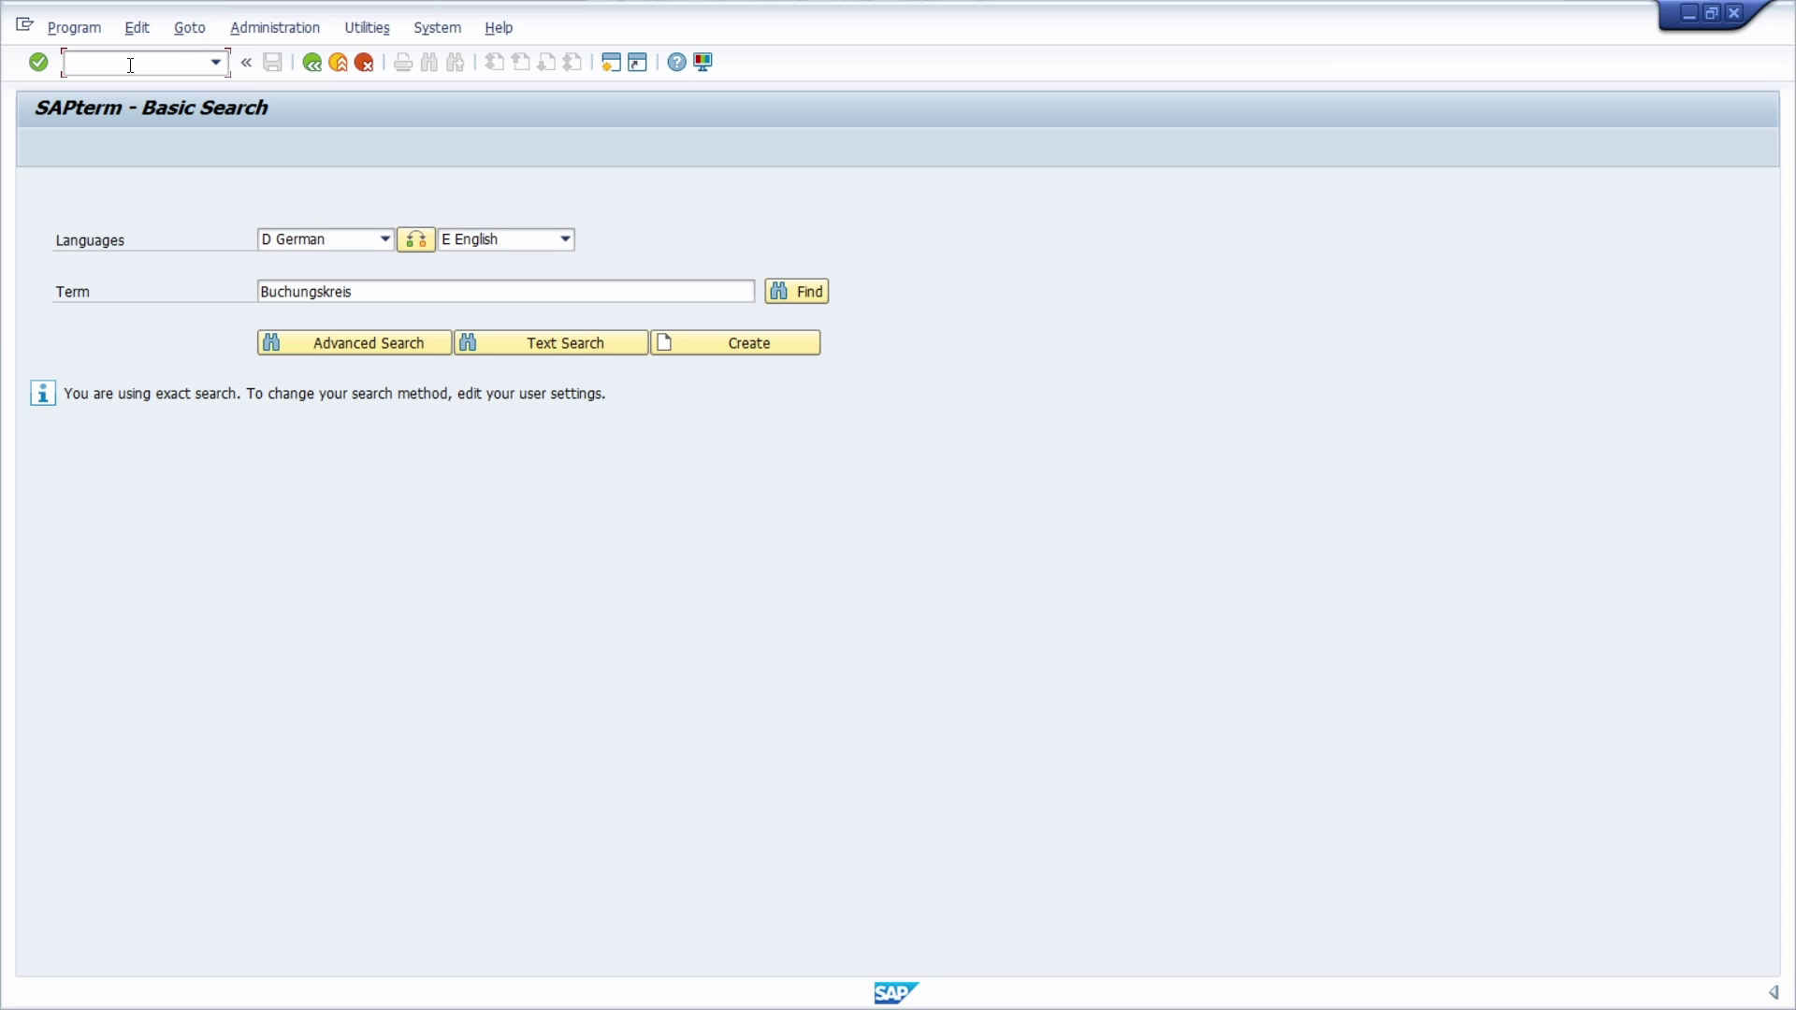
pyautogui.write('/n')
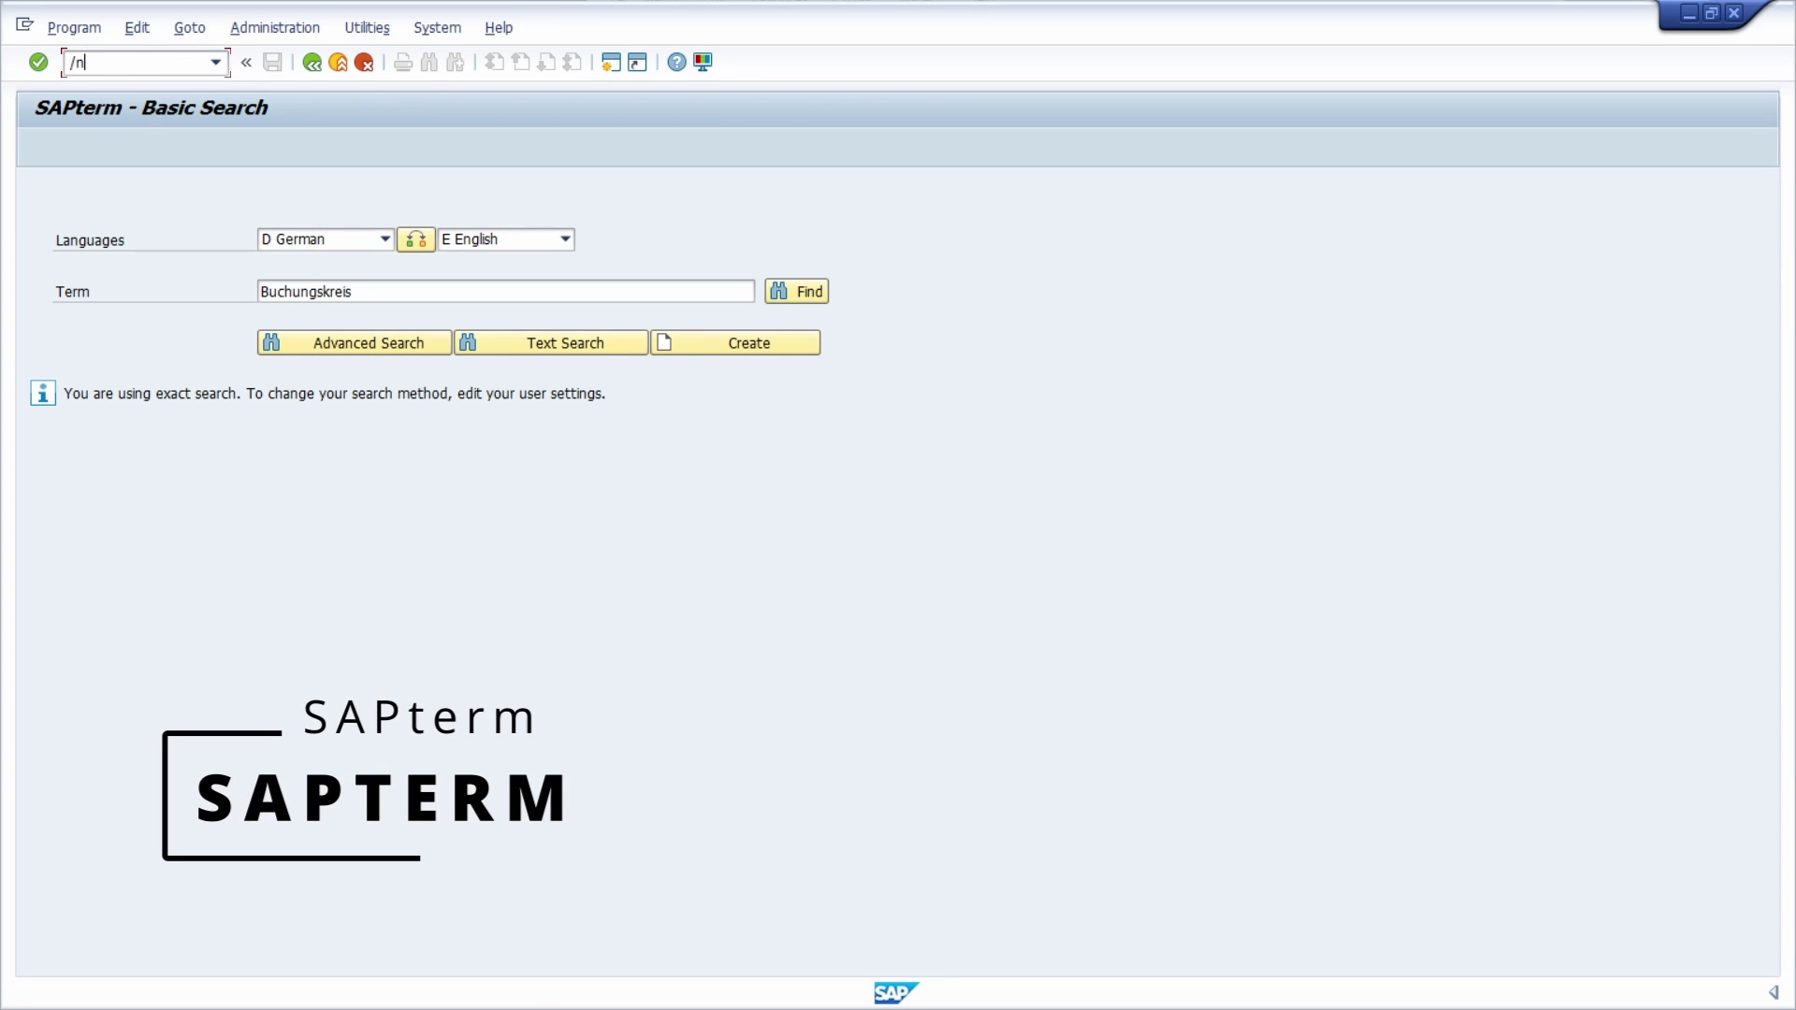
pyautogui.write('sapterm')
pyautogui.press('Return')
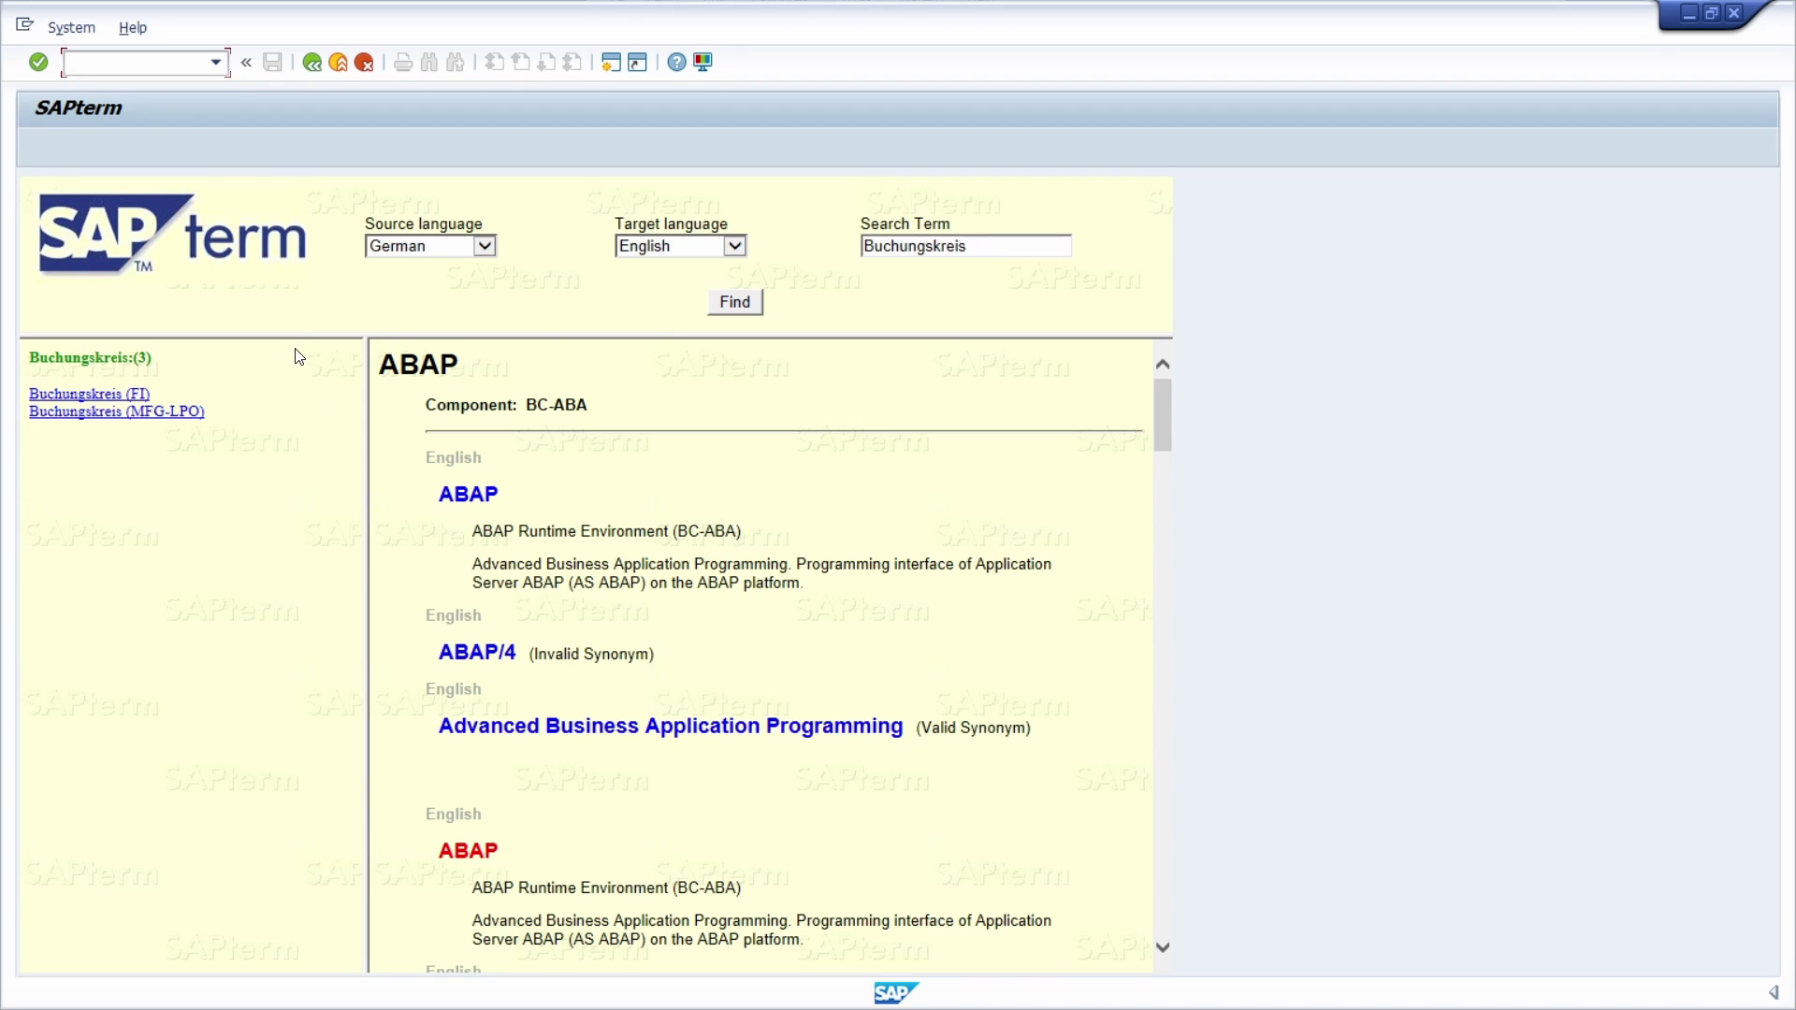
# Search Buchungskreis from German to English, getting 3 hits including FI and MFG-LPO
pyautogui.doubleClick(1007, 247)
pyautogui.click(987, 248)
pyautogui.click(735, 301)
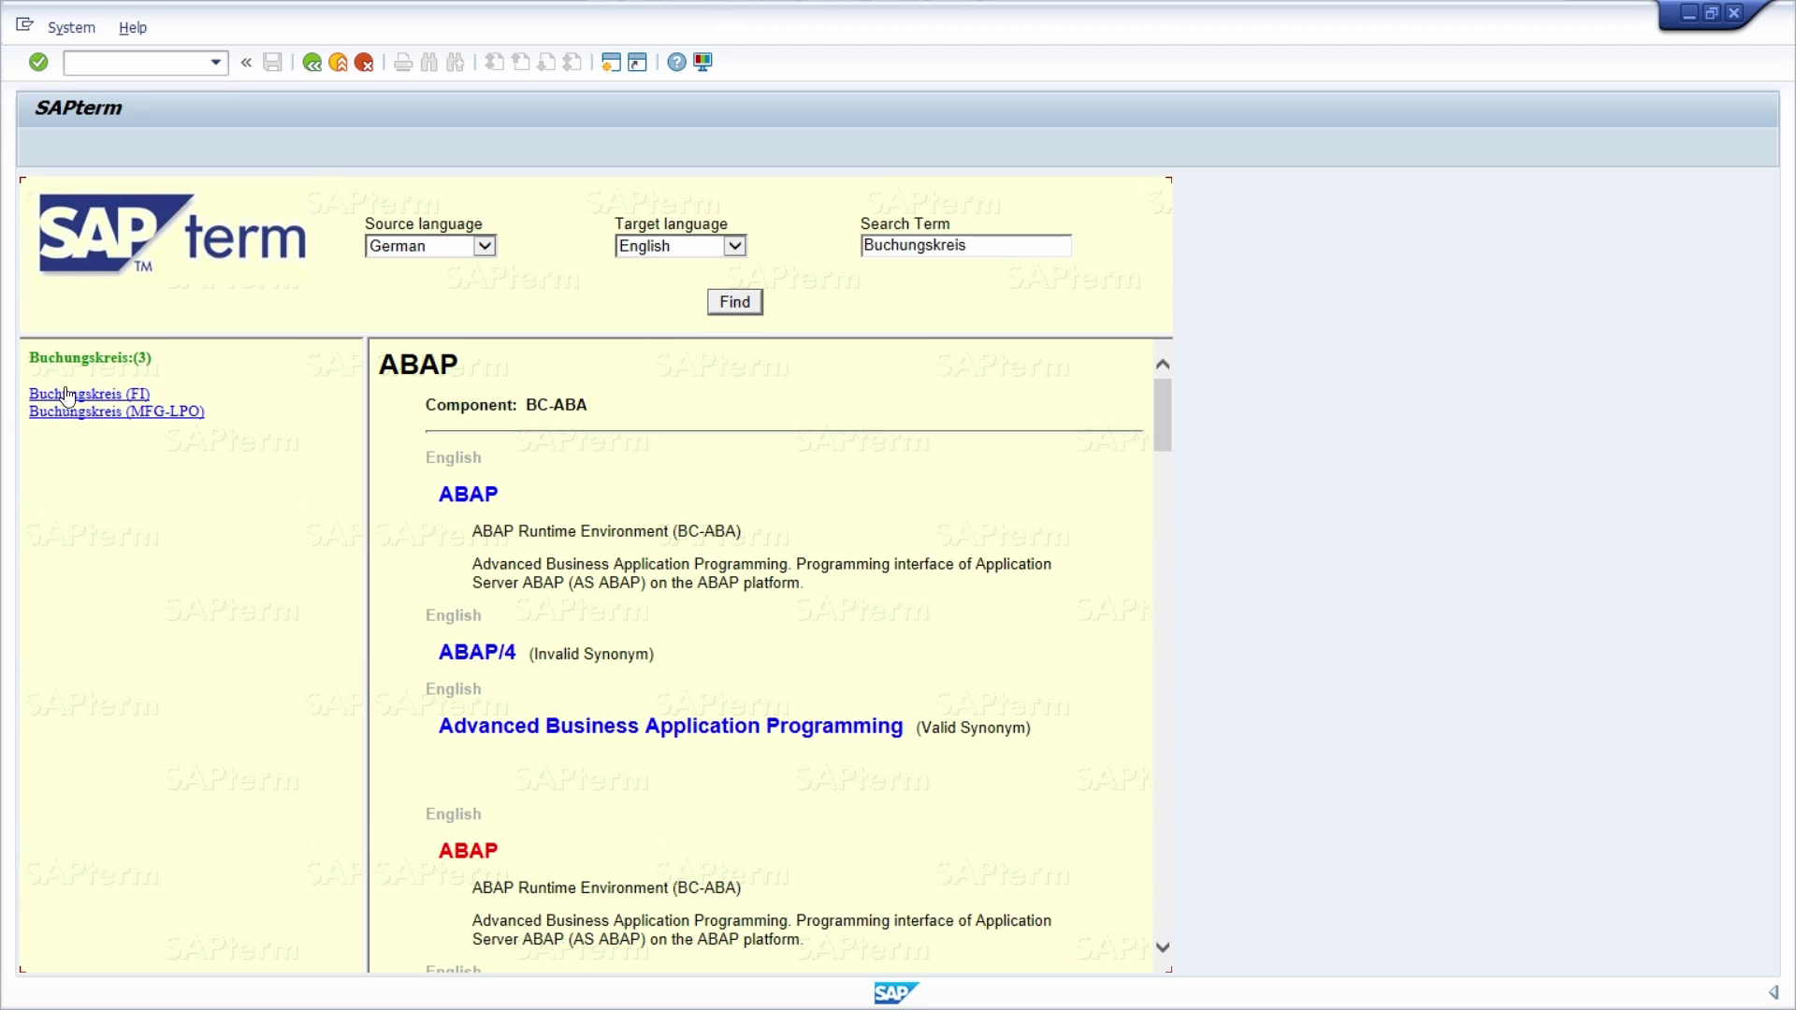
# Open the Buchungskreis (FI) entry and highlight its heading, component and German definition
pyautogui.click(99, 396)
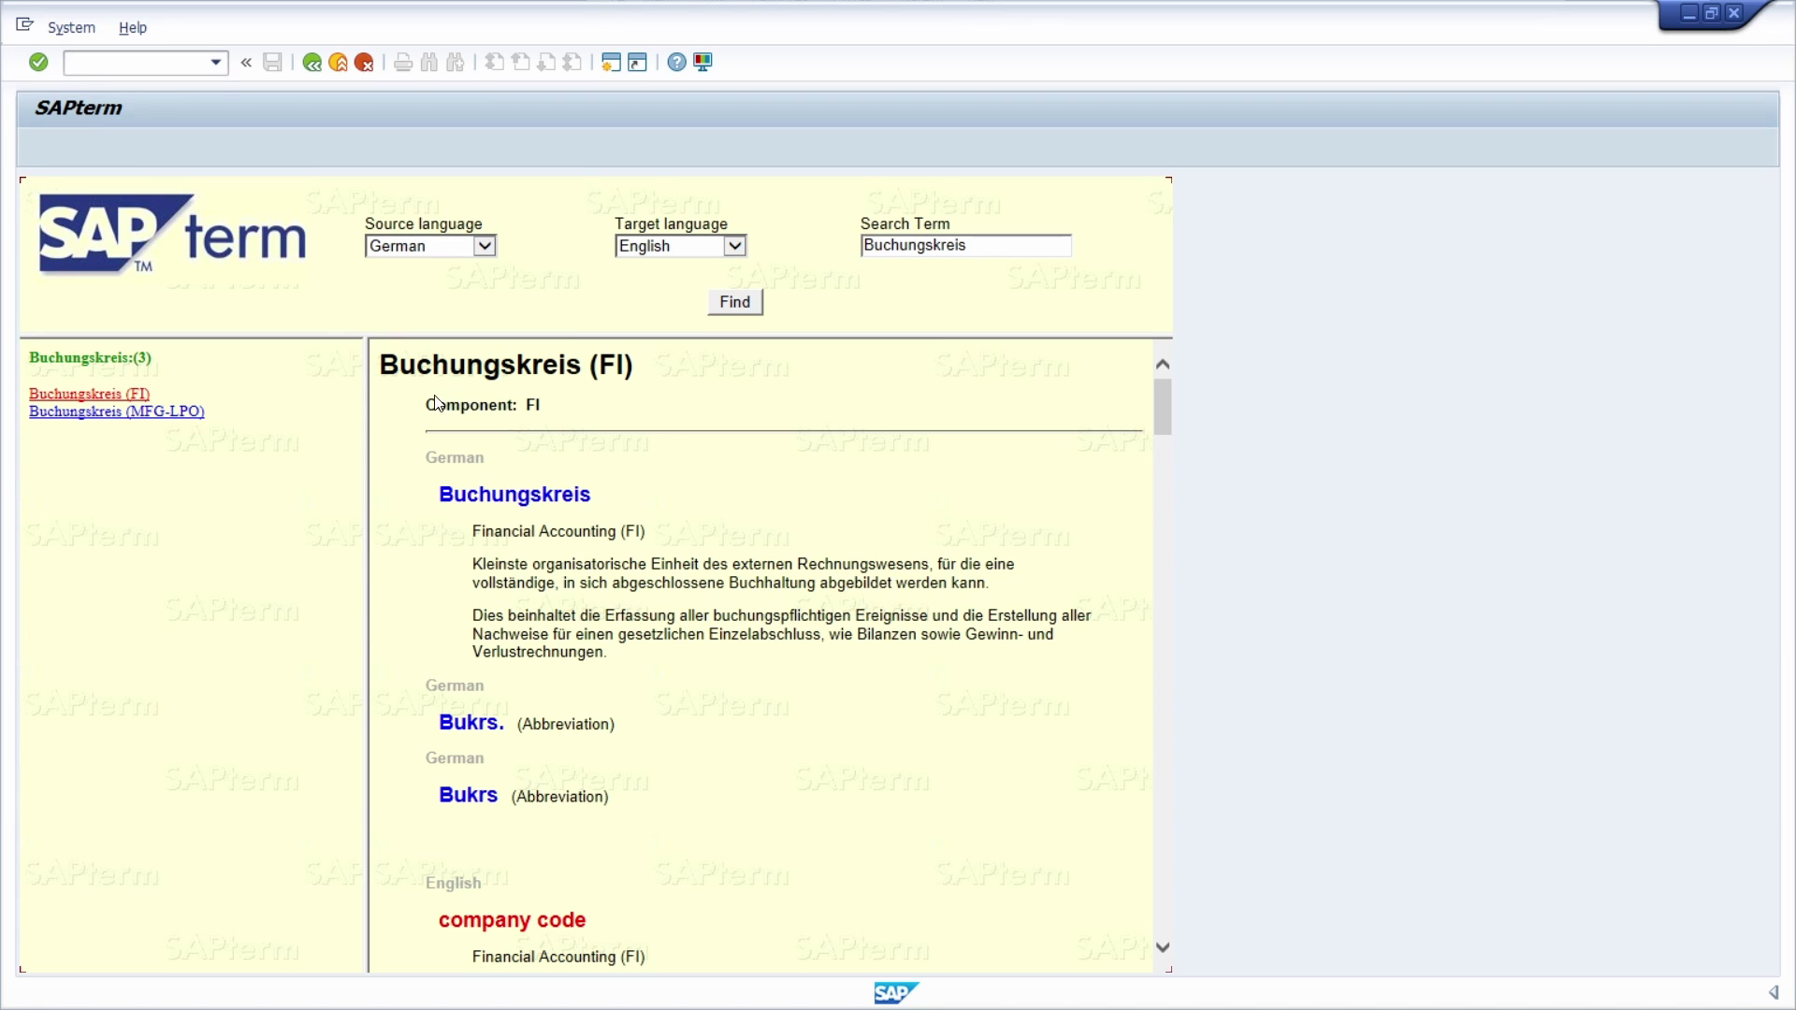
pyautogui.moveTo(386, 369); pyautogui.dragTo(588, 364)
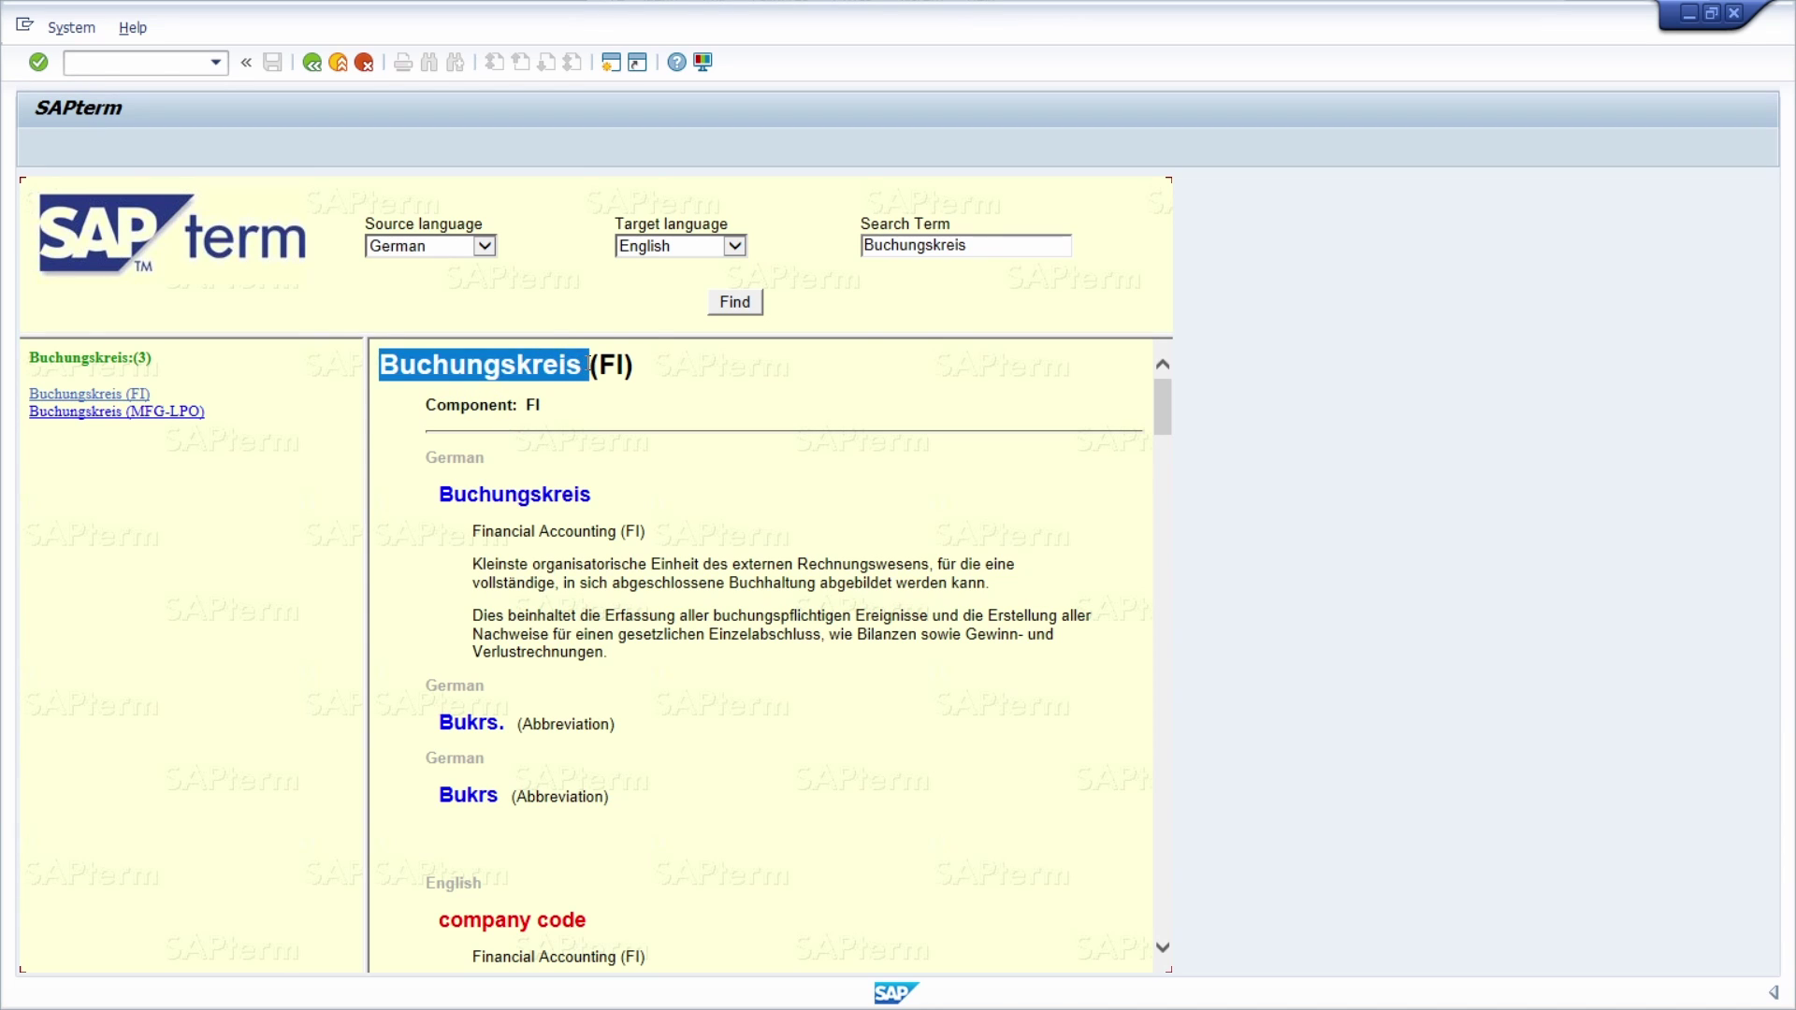
pyautogui.moveTo(426, 410); pyautogui.dragTo(679, 416)
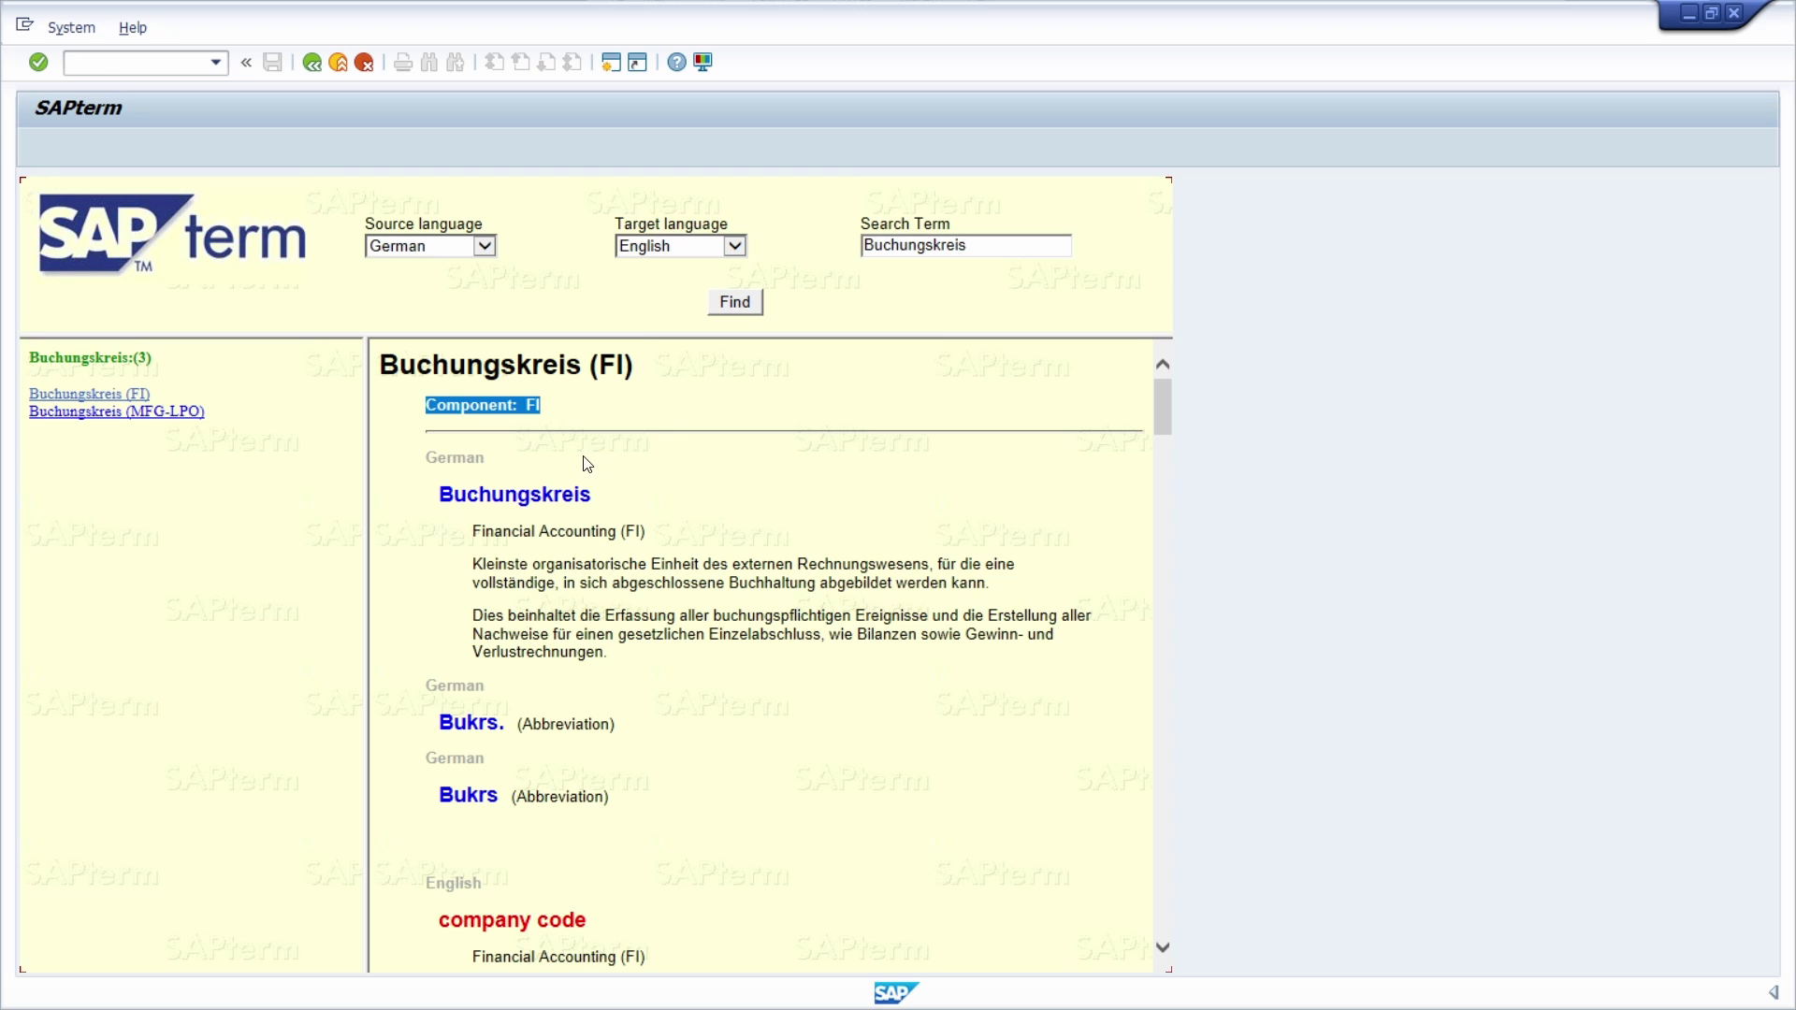
pyautogui.click(417, 499)
pyautogui.moveTo(465, 520); pyautogui.dragTo(648, 664)
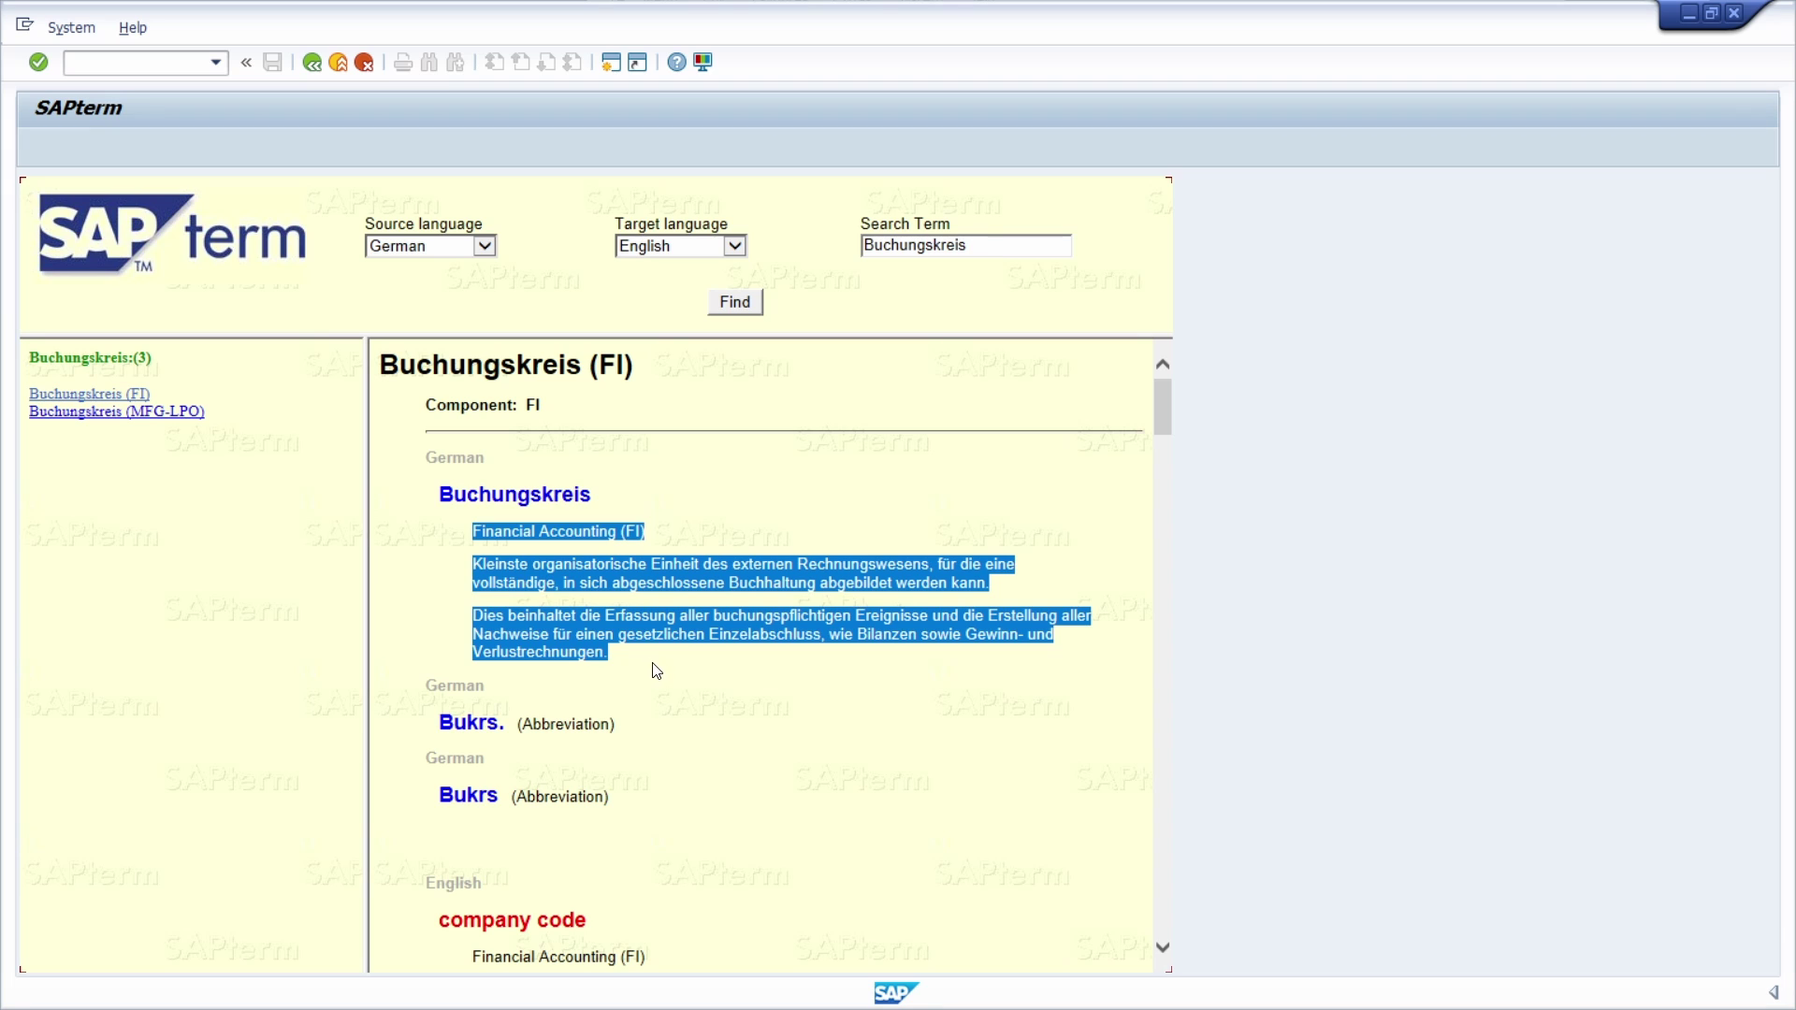
pyautogui.click(654, 666)
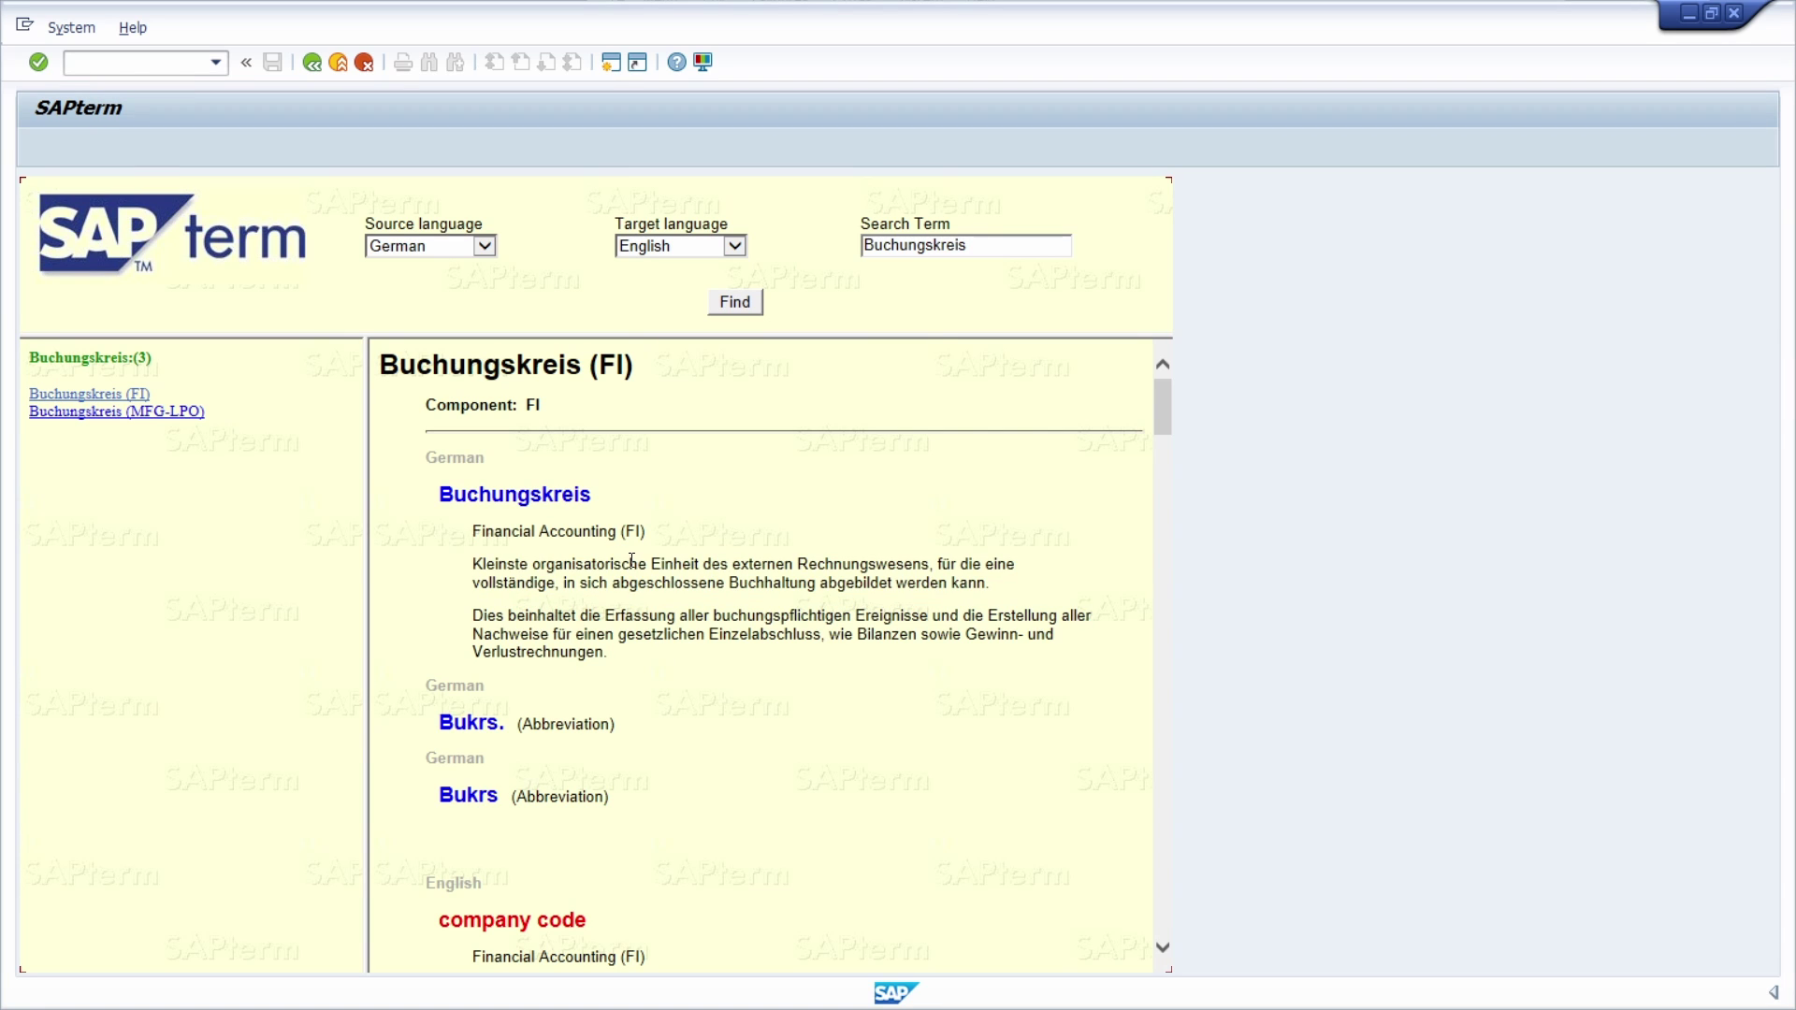
# Highlight the English company code definition and scroll through the other language entries
pyautogui.scroll(-7, 483, 639)
pyautogui.scroll(3, 505, 645)
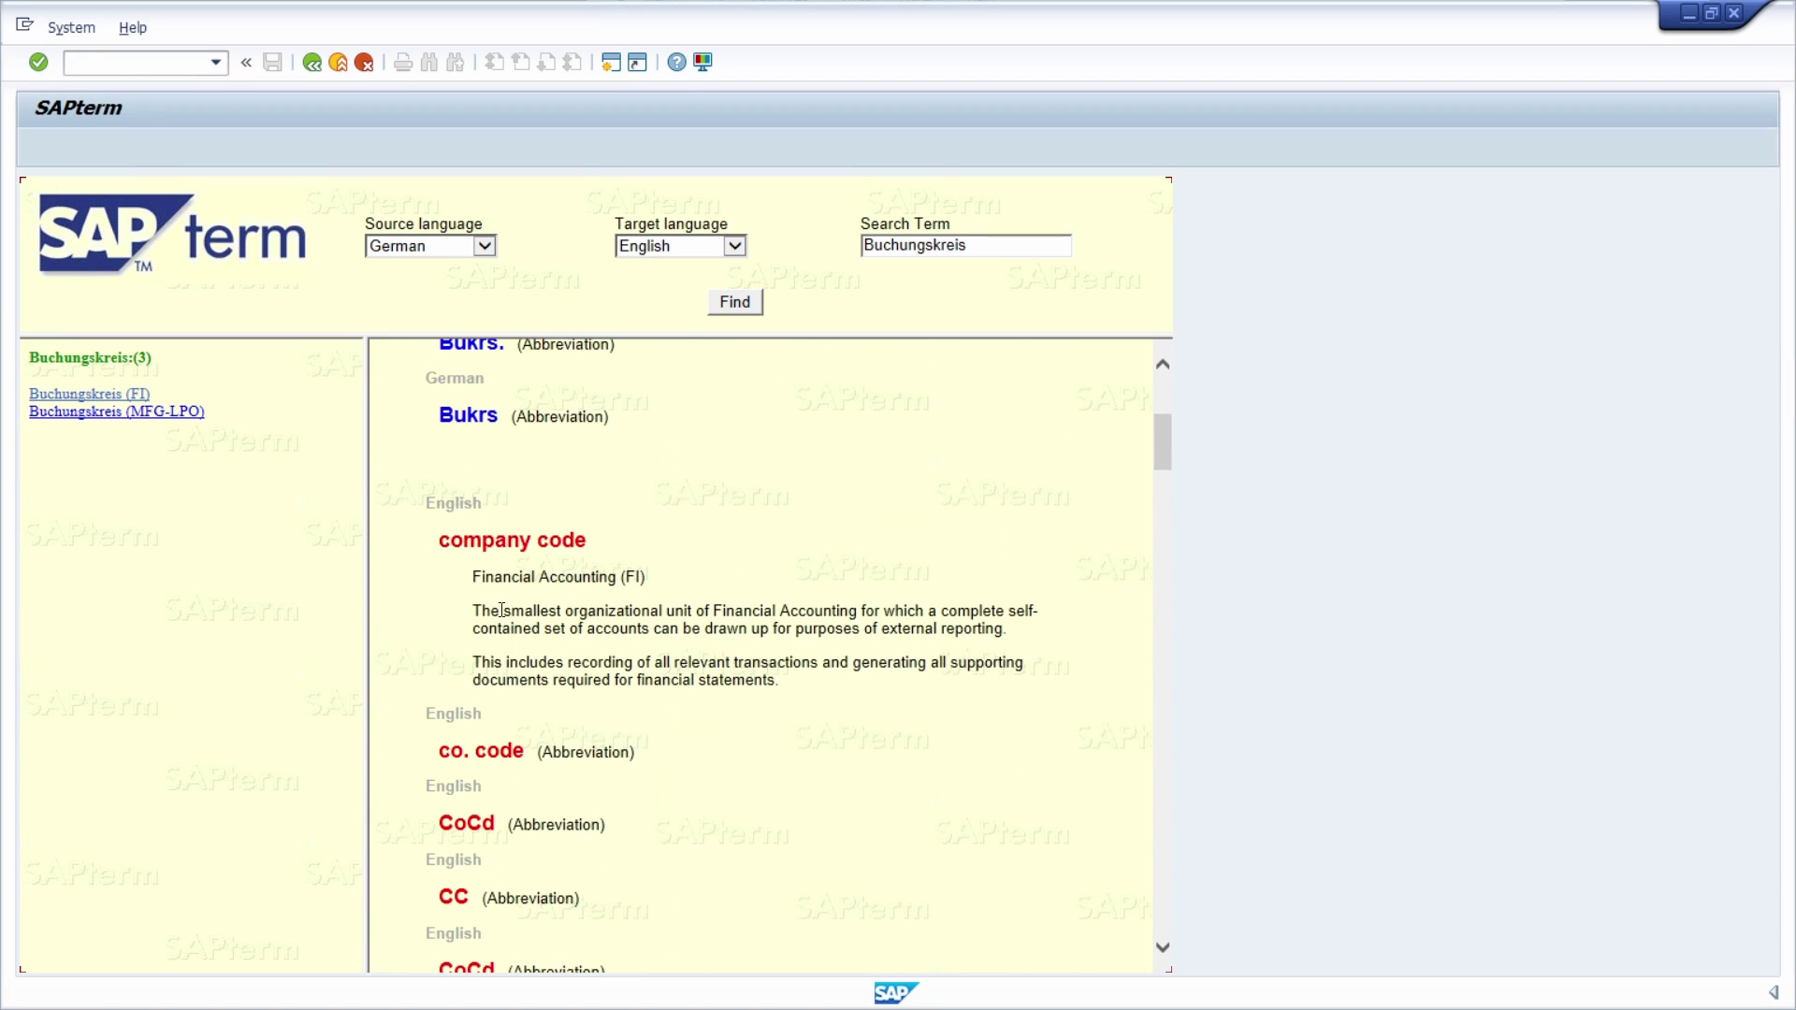
pyautogui.moveTo(802, 689); pyautogui.dragTo(433, 639)
pyautogui.click(430, 655)
pyautogui.scroll(-10, 423, 679)
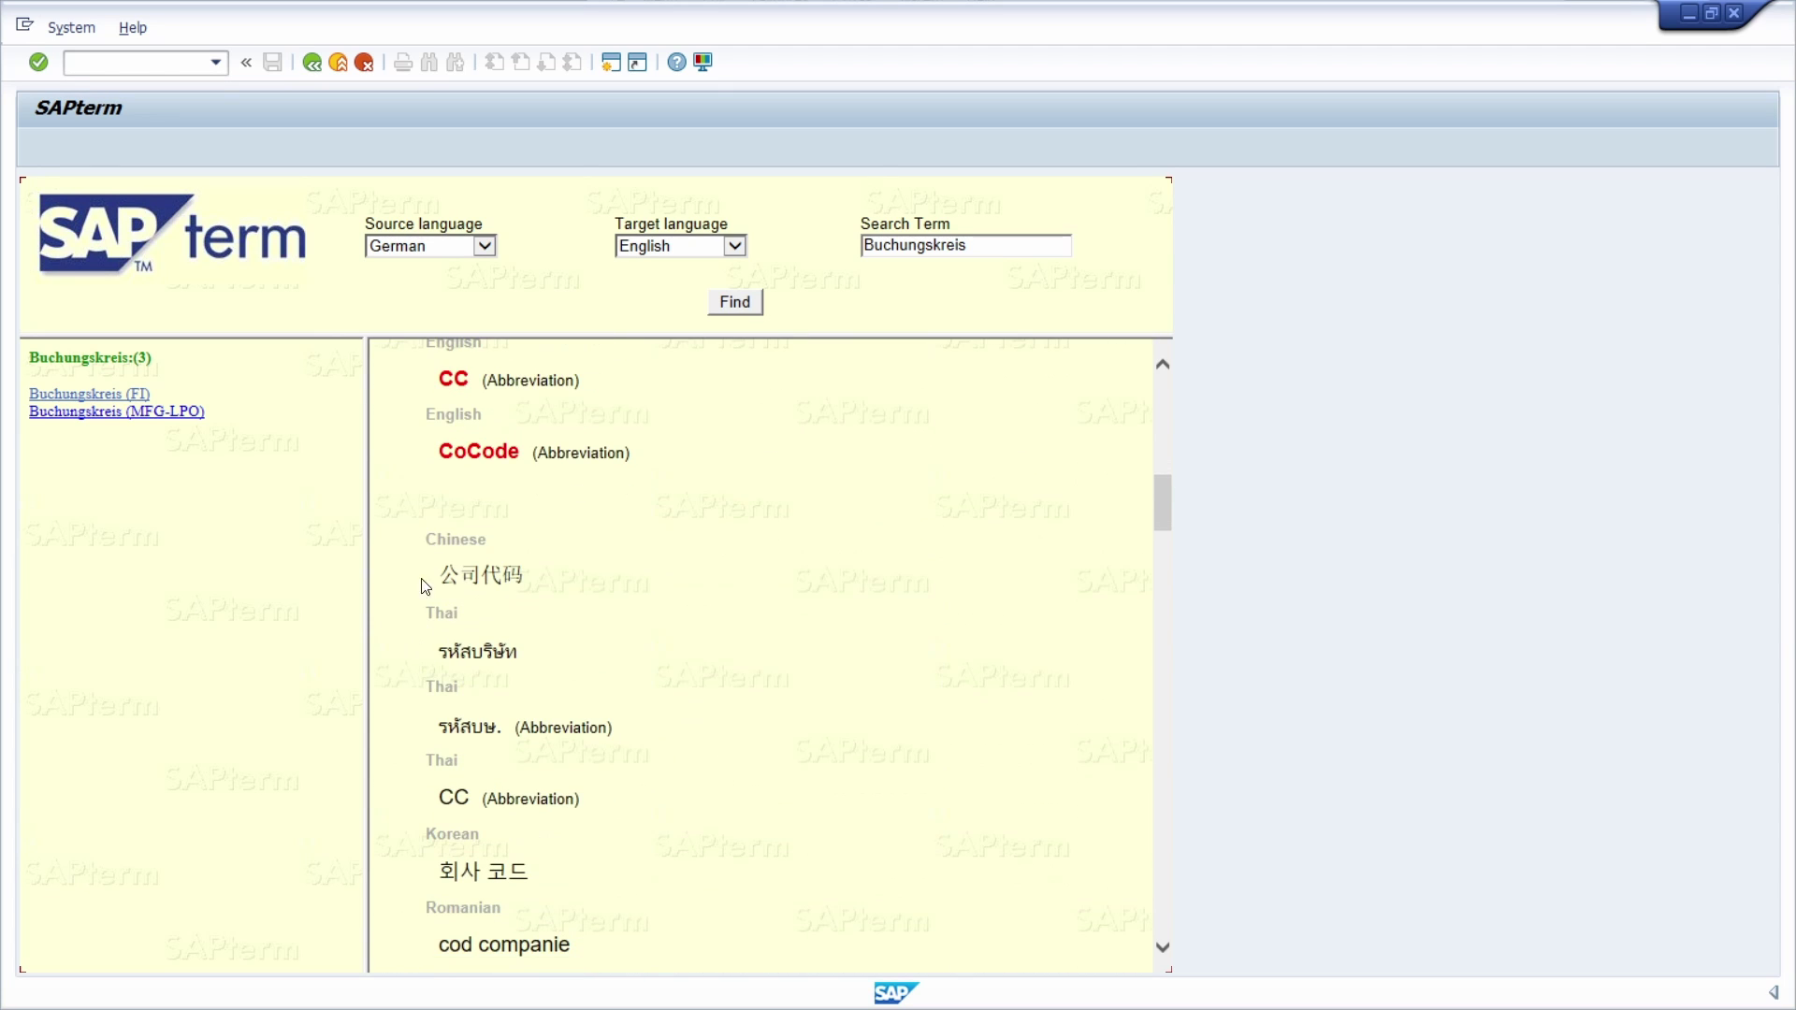
pyautogui.scroll(-15, 573, 685)
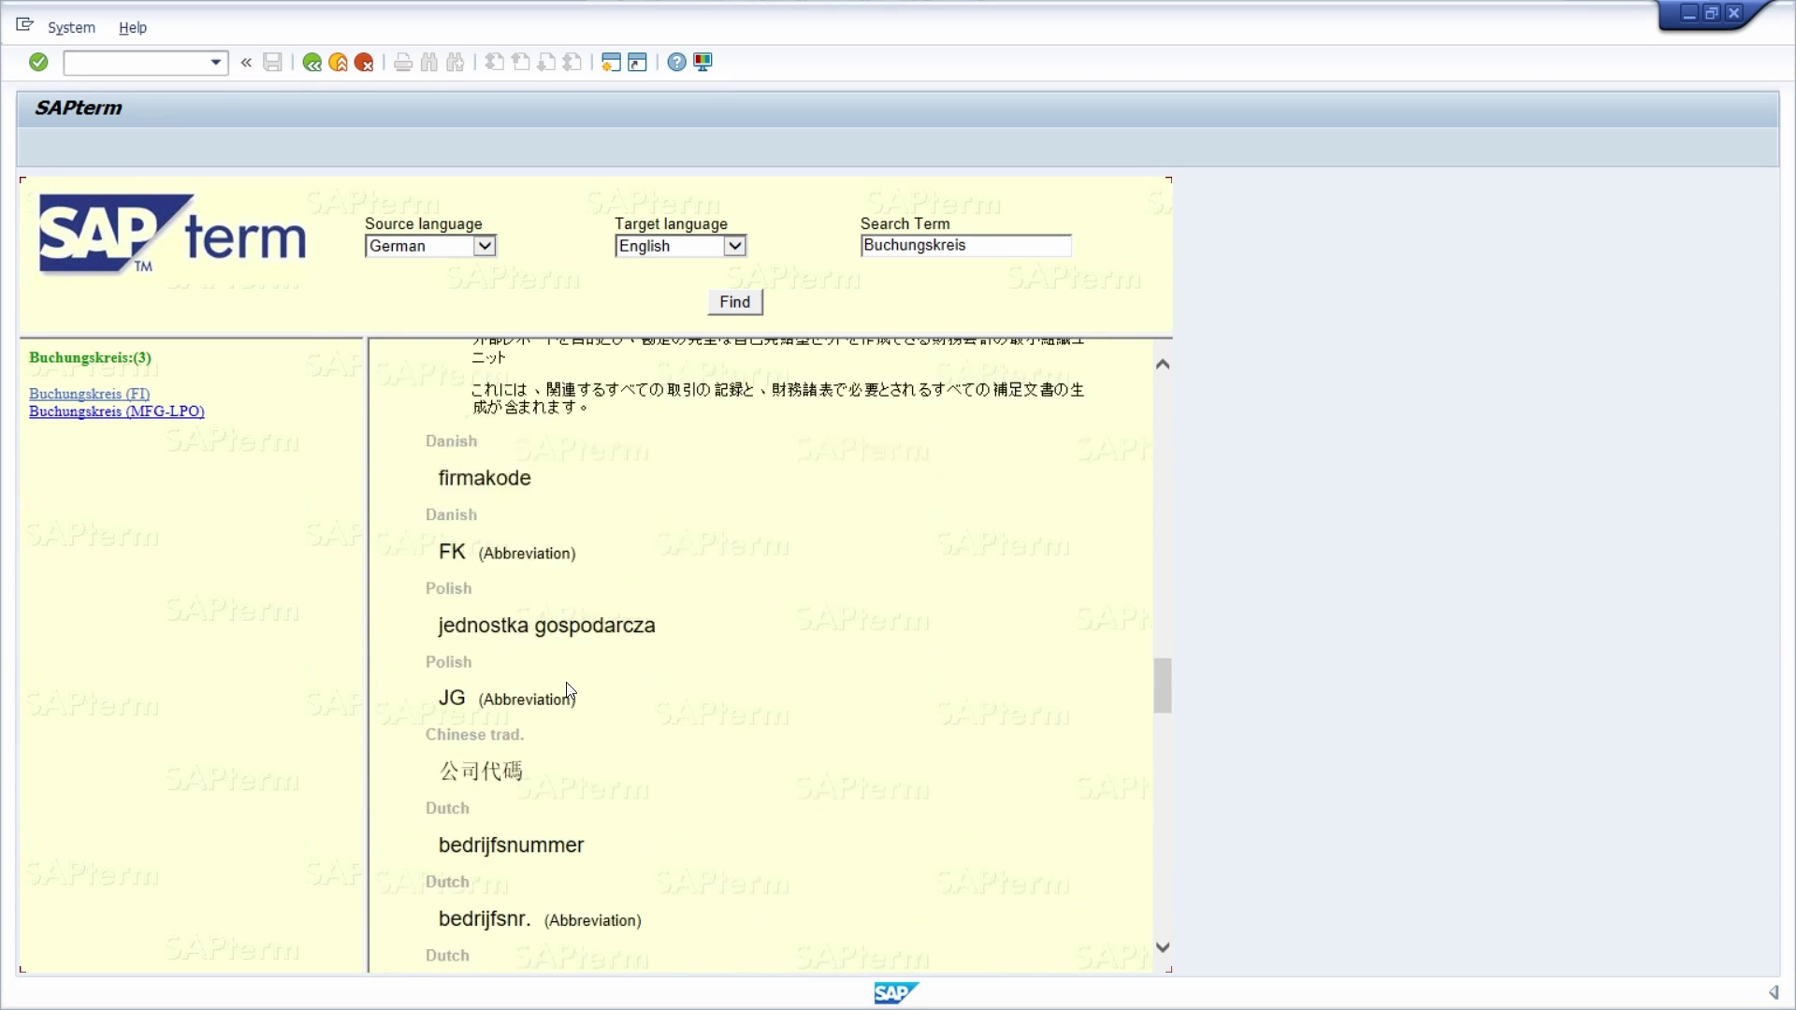
pyautogui.scroll(-15, 570, 690)
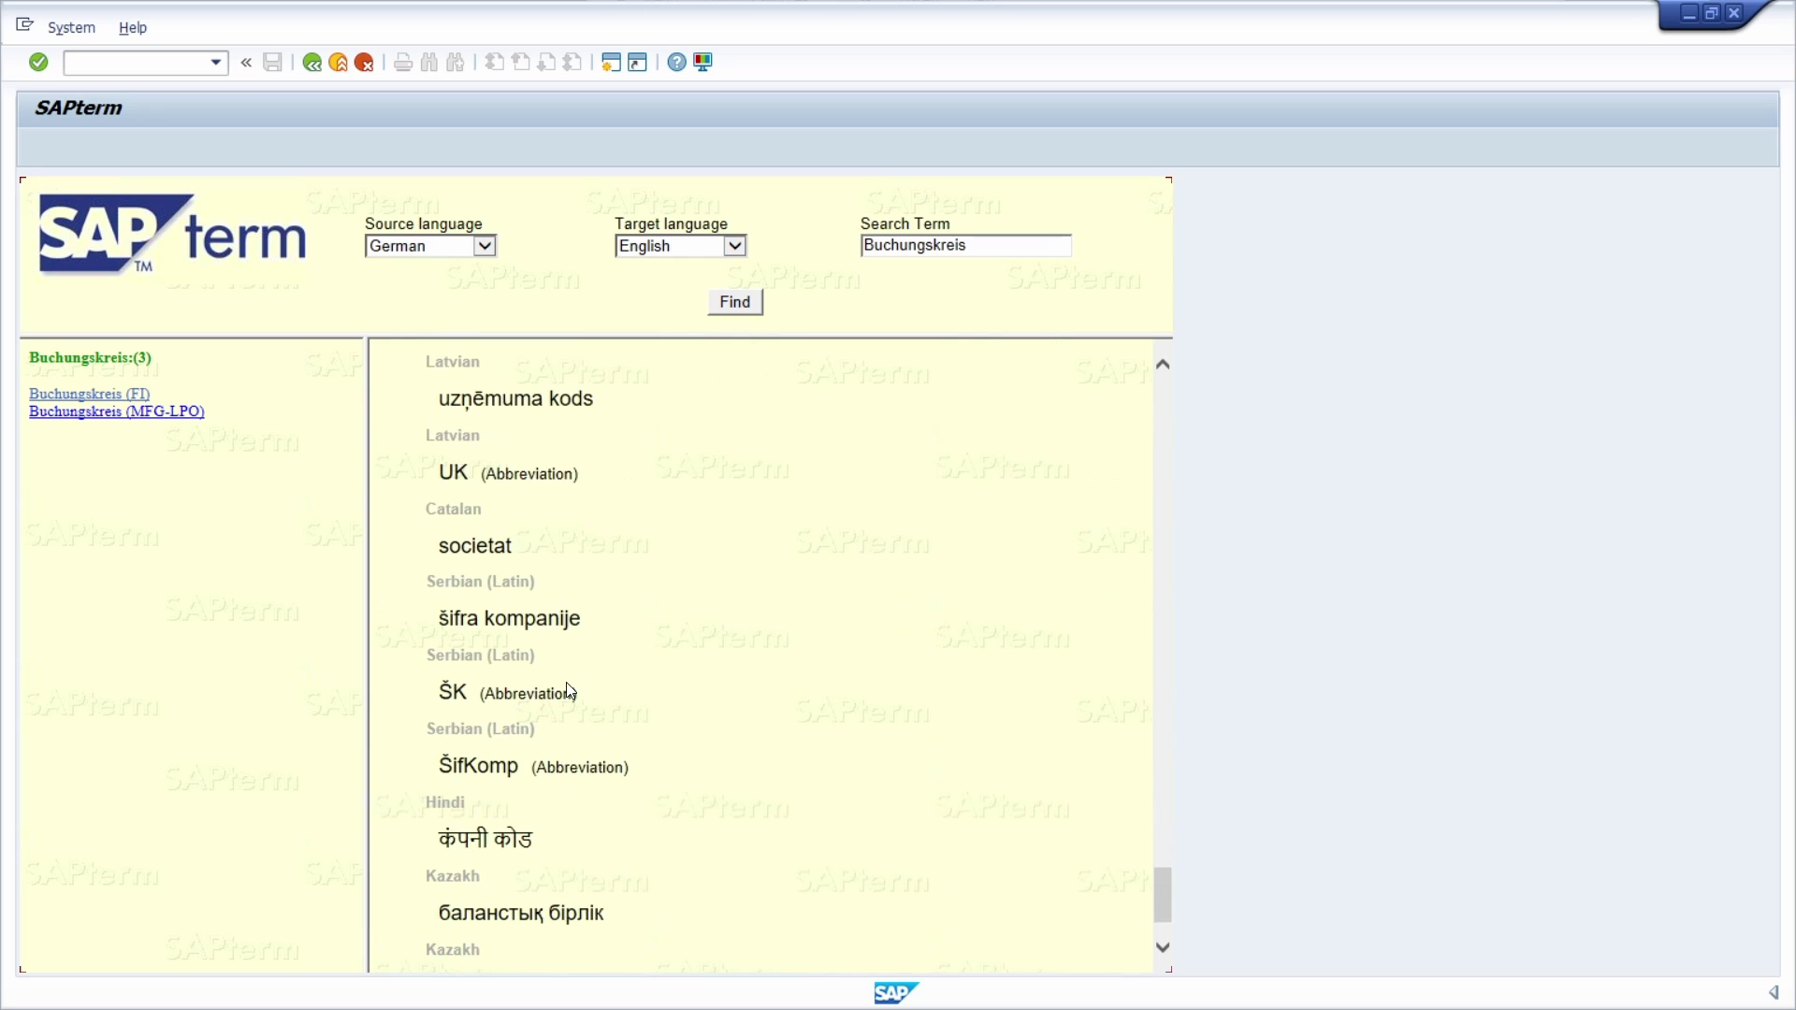
pyautogui.scroll(15, 571, 690)
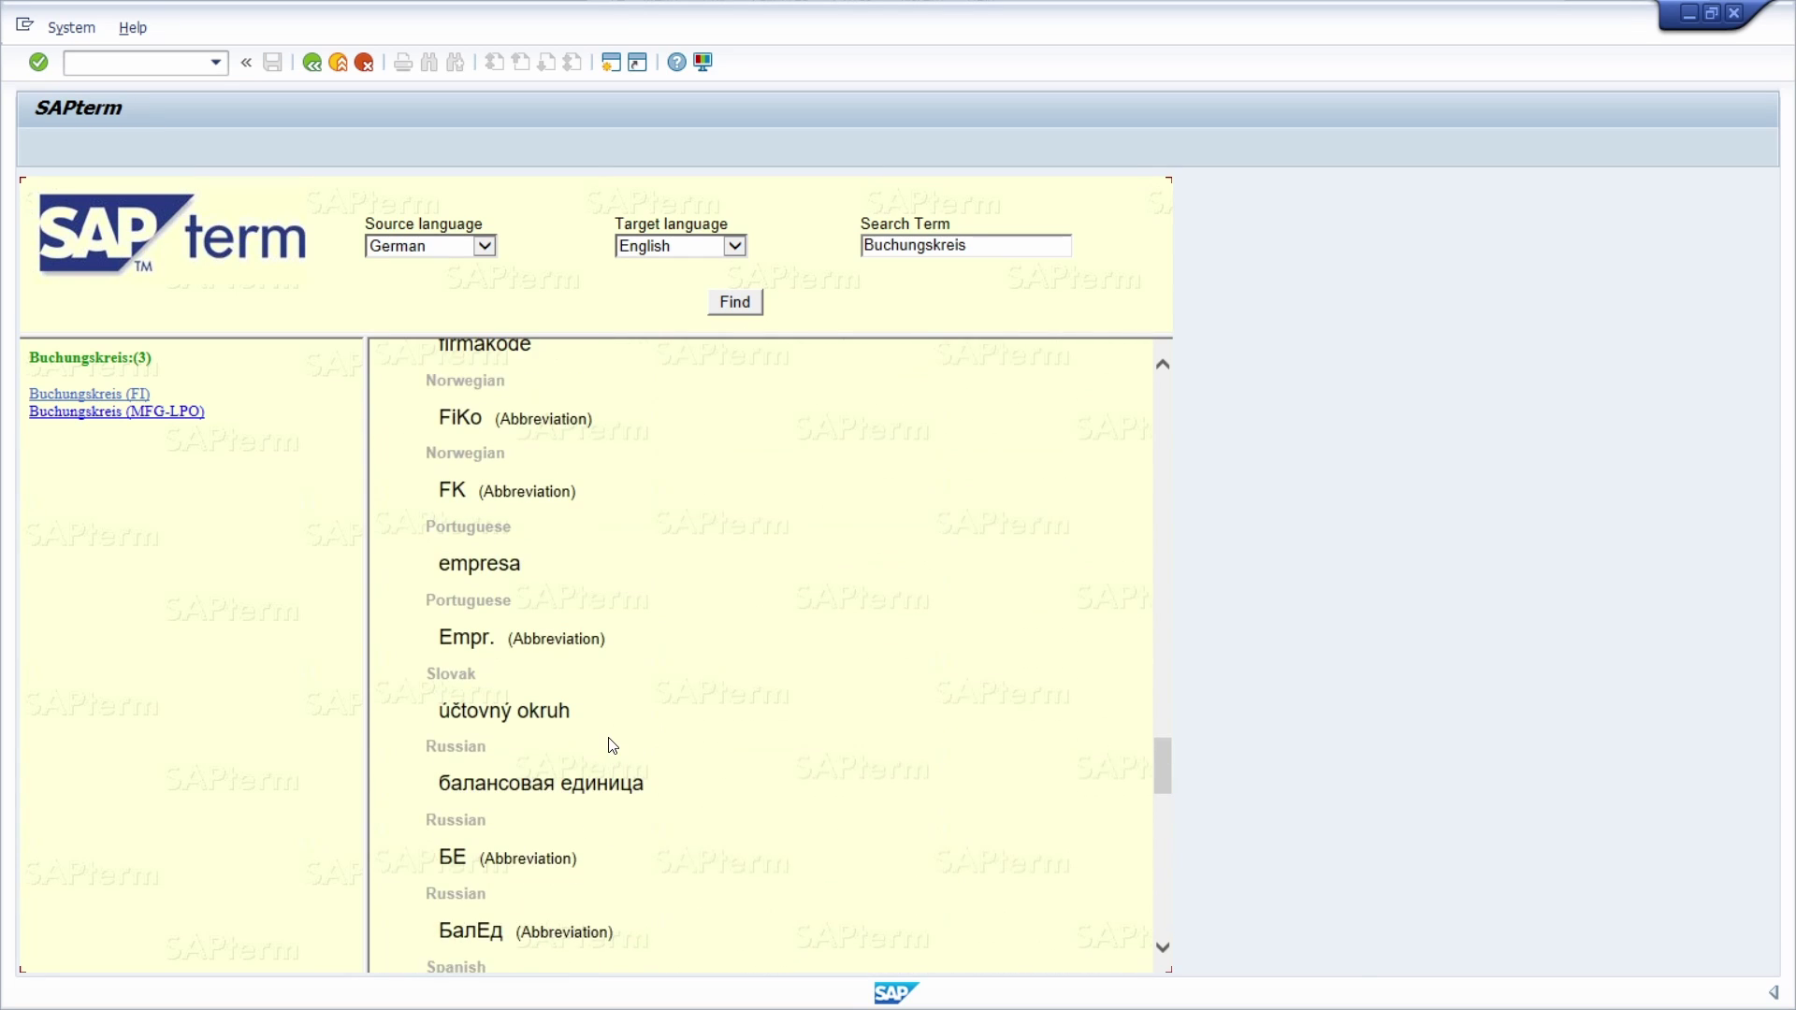
pyautogui.scroll(1, 613, 745)
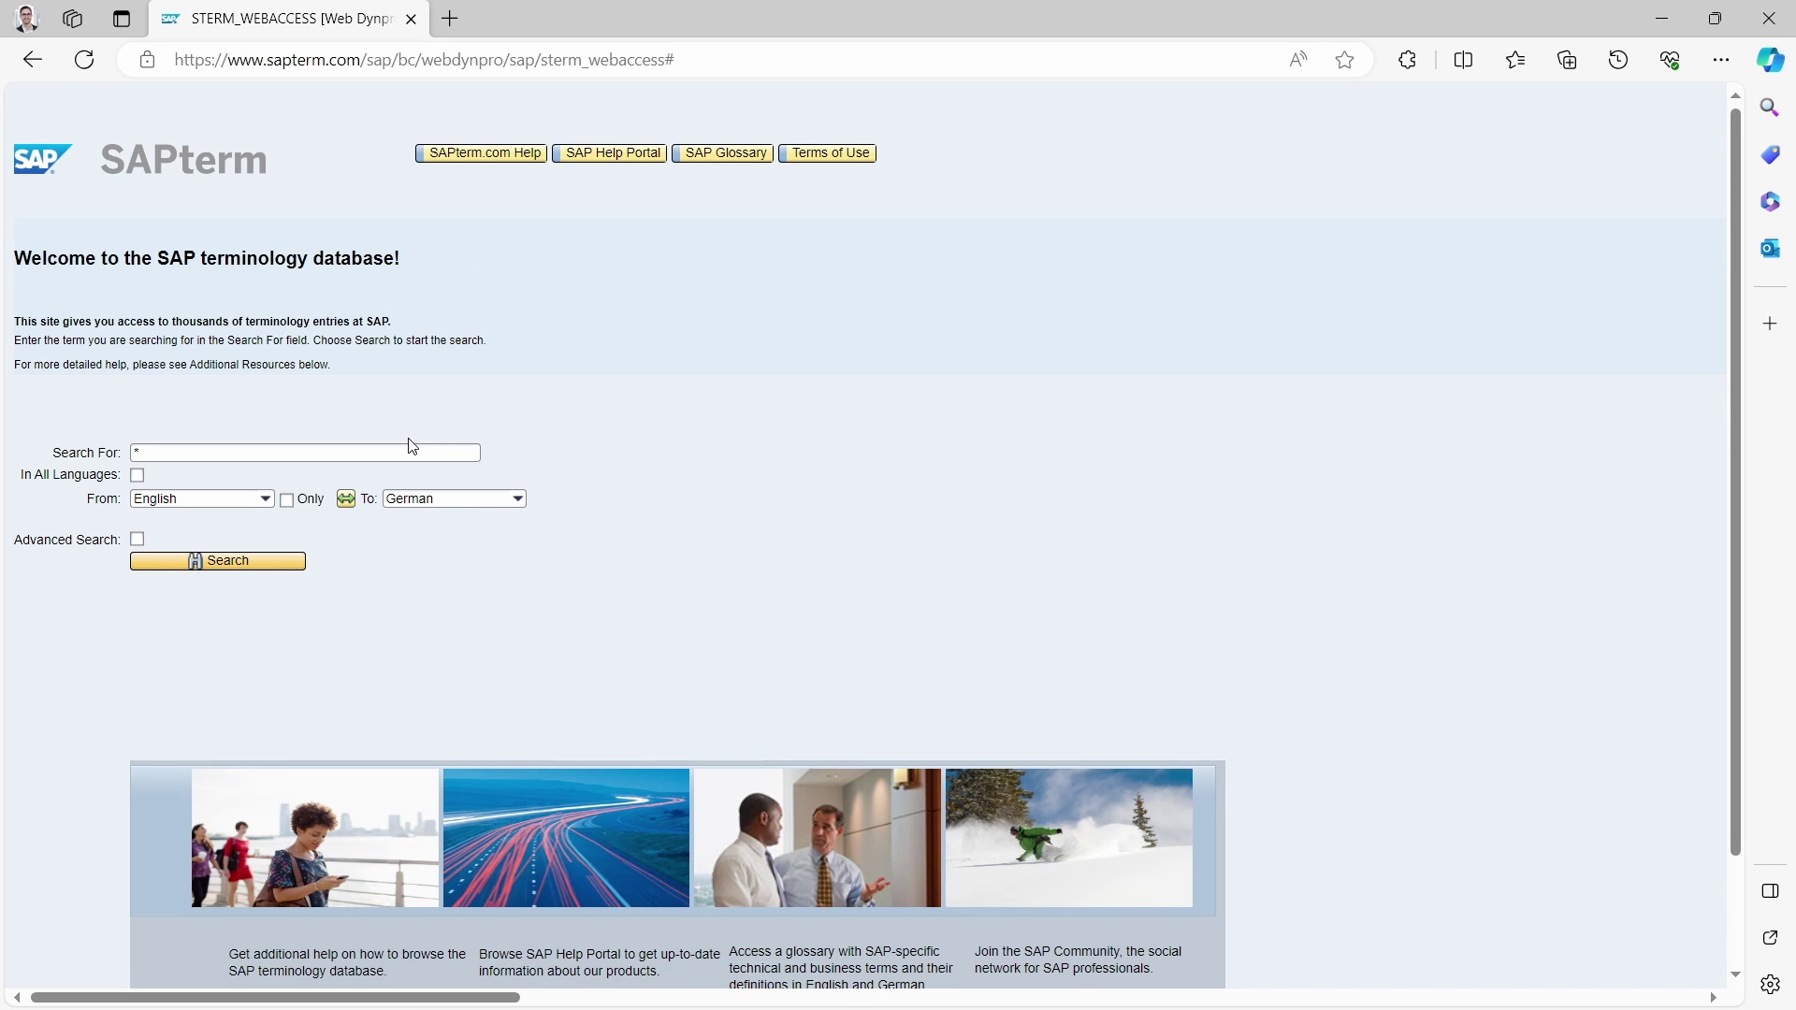
# Enter Buchungskreis as the search term and swap the languages to German into English
pyautogui.click(242, 453)
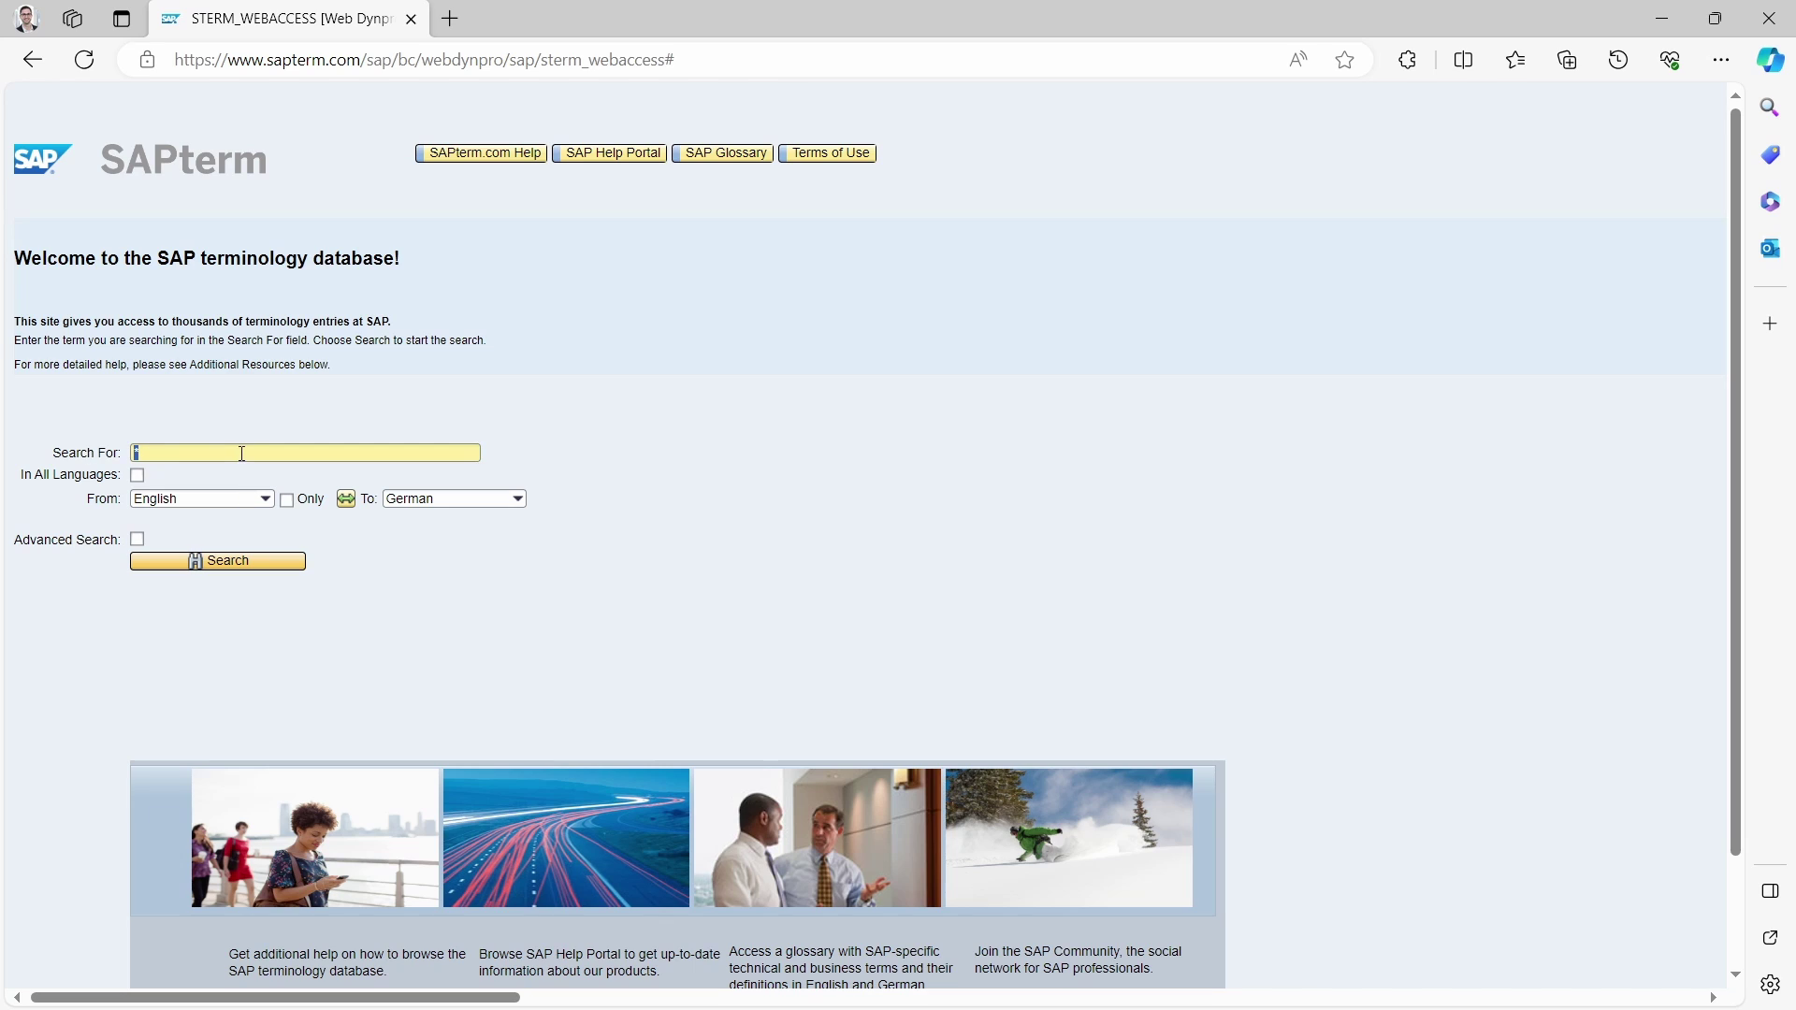
pyautogui.write('Buchungskreis')
pyautogui.click(347, 500)
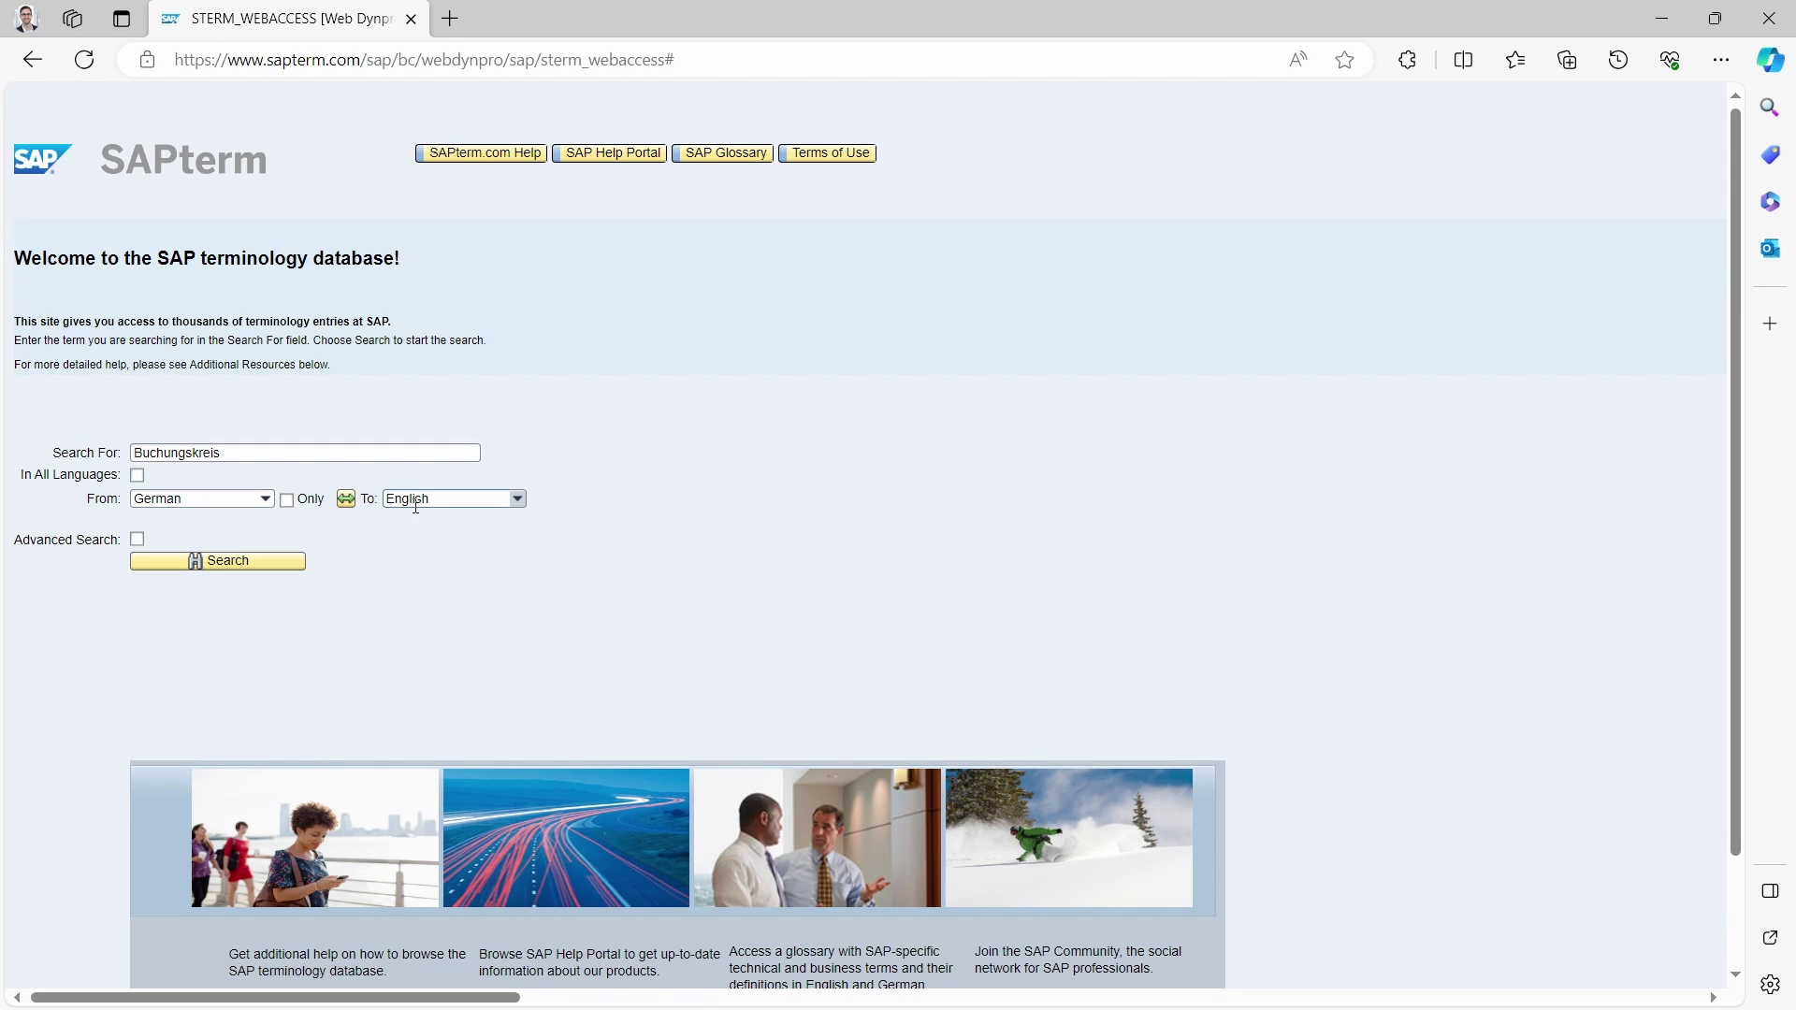
# Turn Advanced Search on to view component filtering, then switch it back off
pyautogui.click(138, 540)
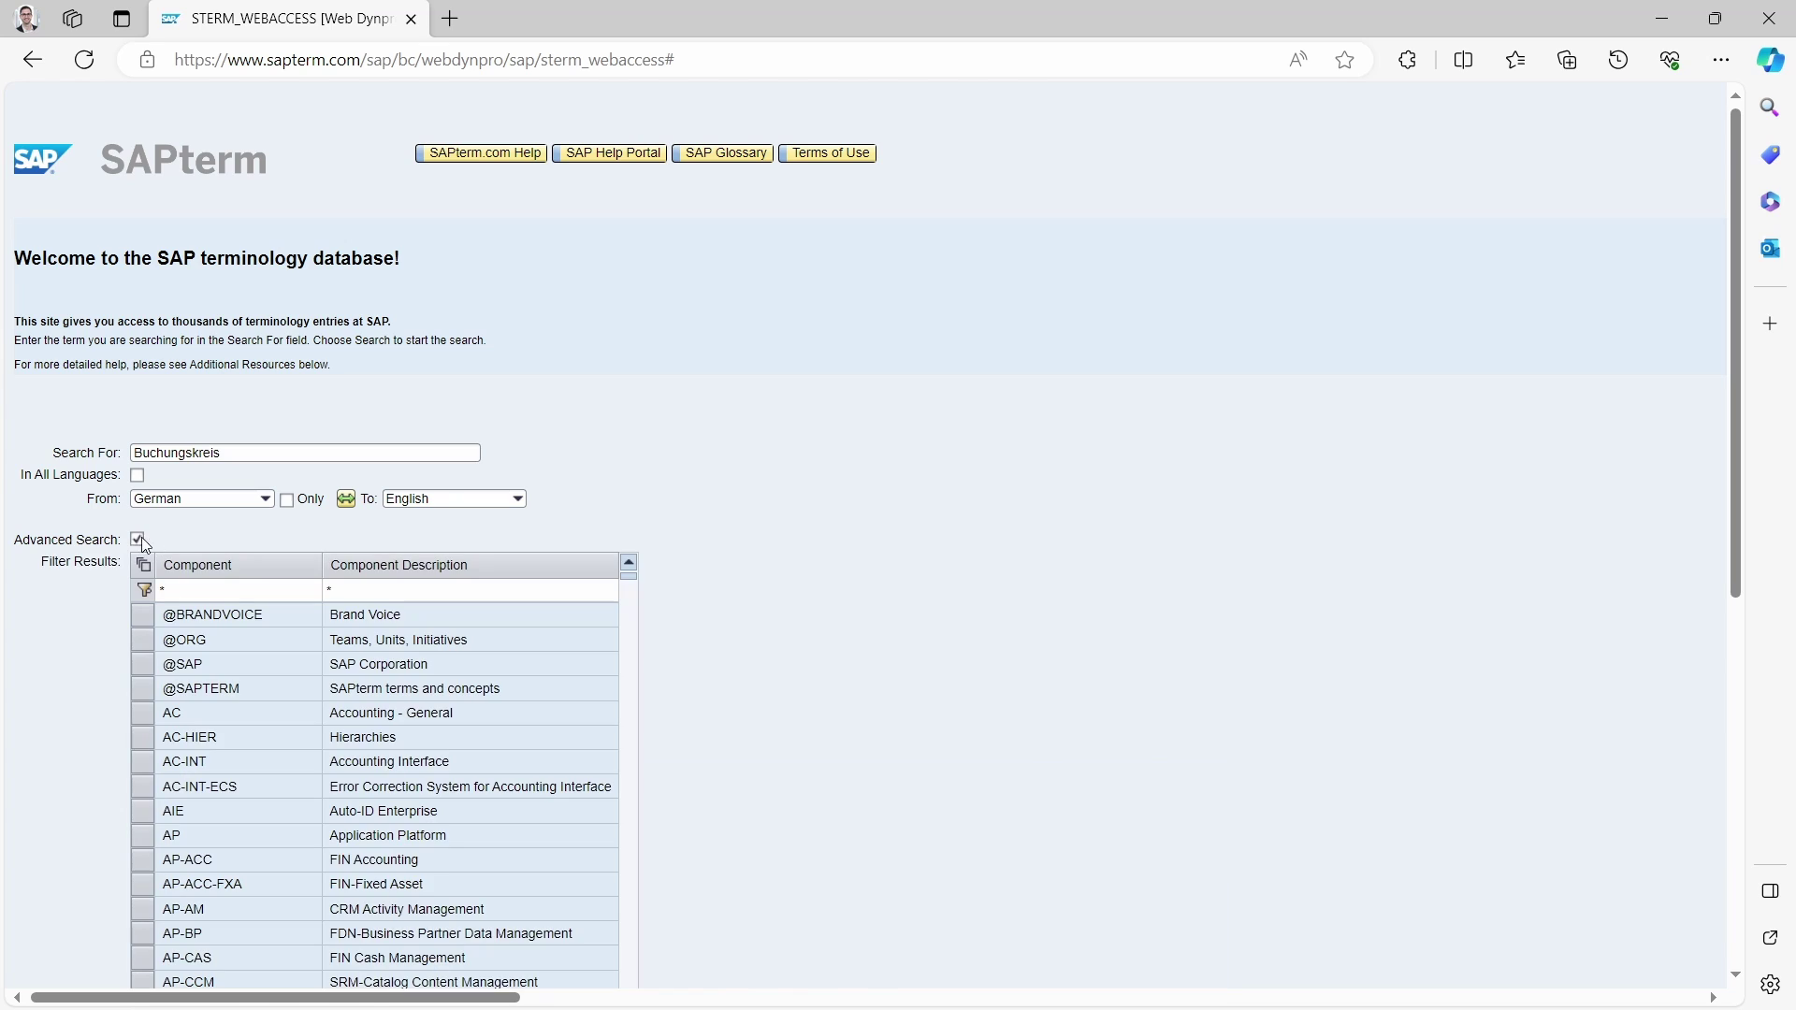
pyautogui.scroll(-7, 84, 622)
pyautogui.scroll(7, 70, 614)
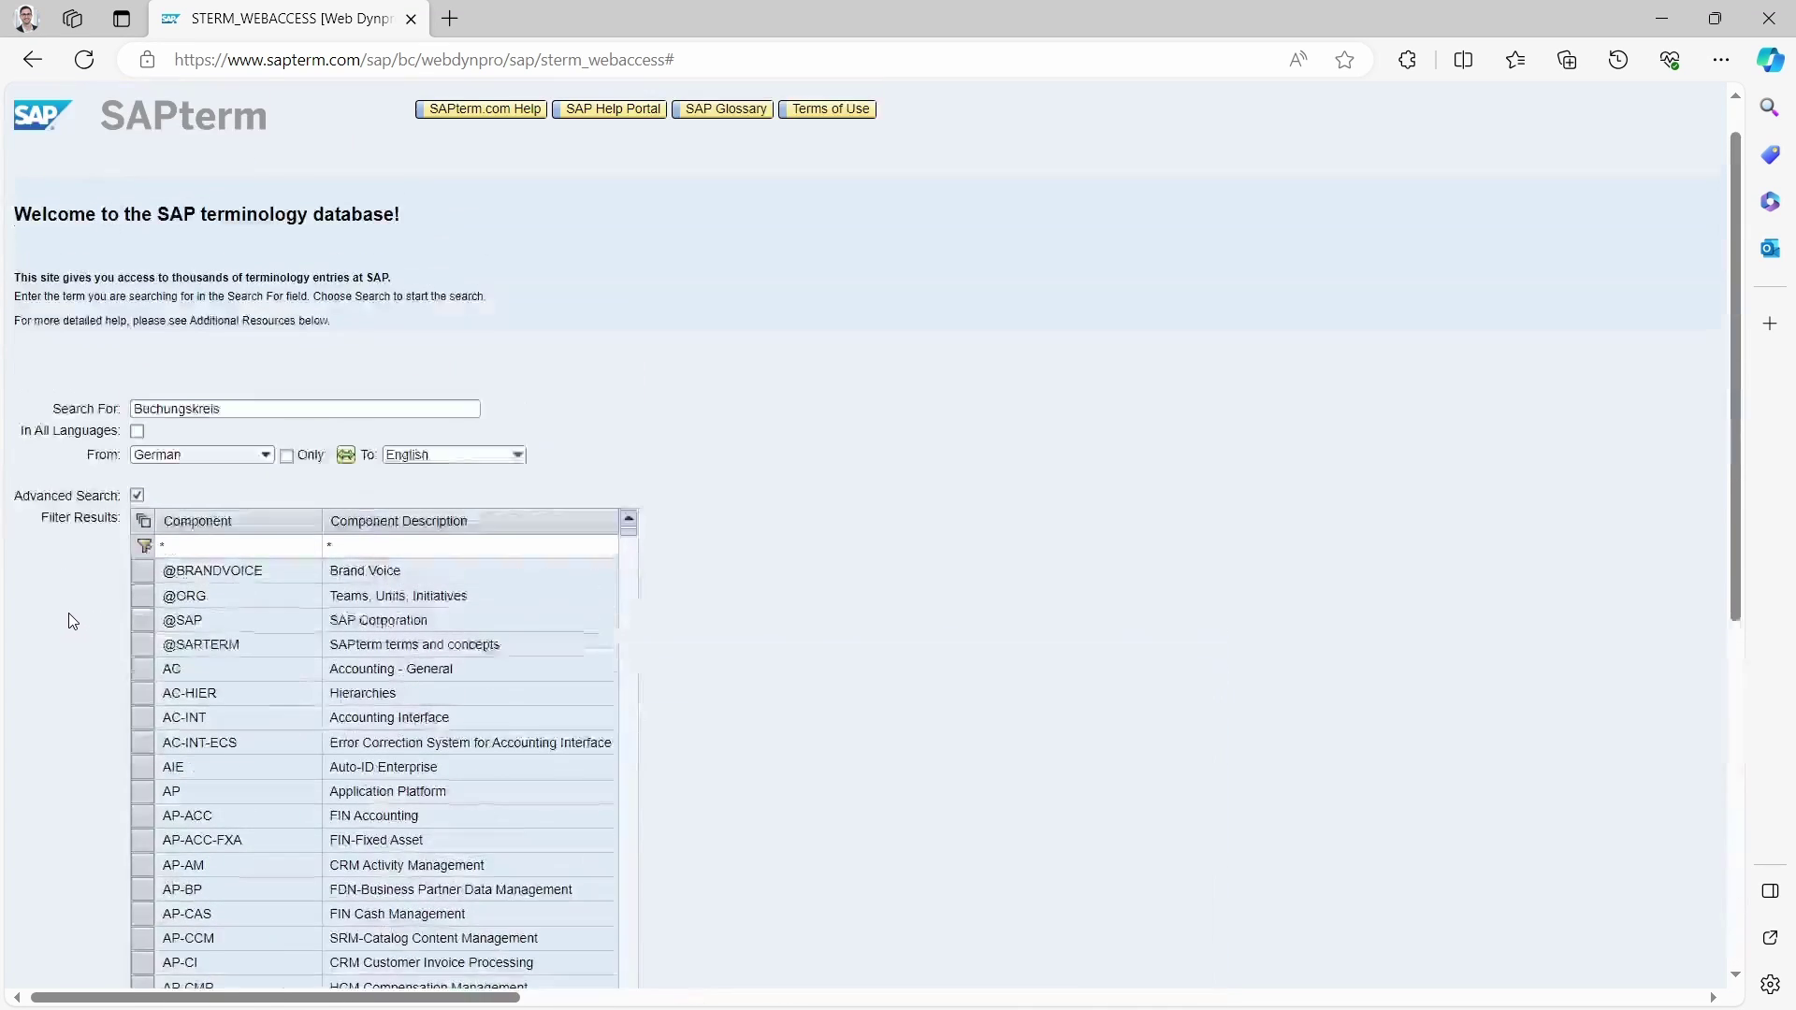
pyautogui.scroll(-6, 257, 655)
pyautogui.scroll(7, 250, 627)
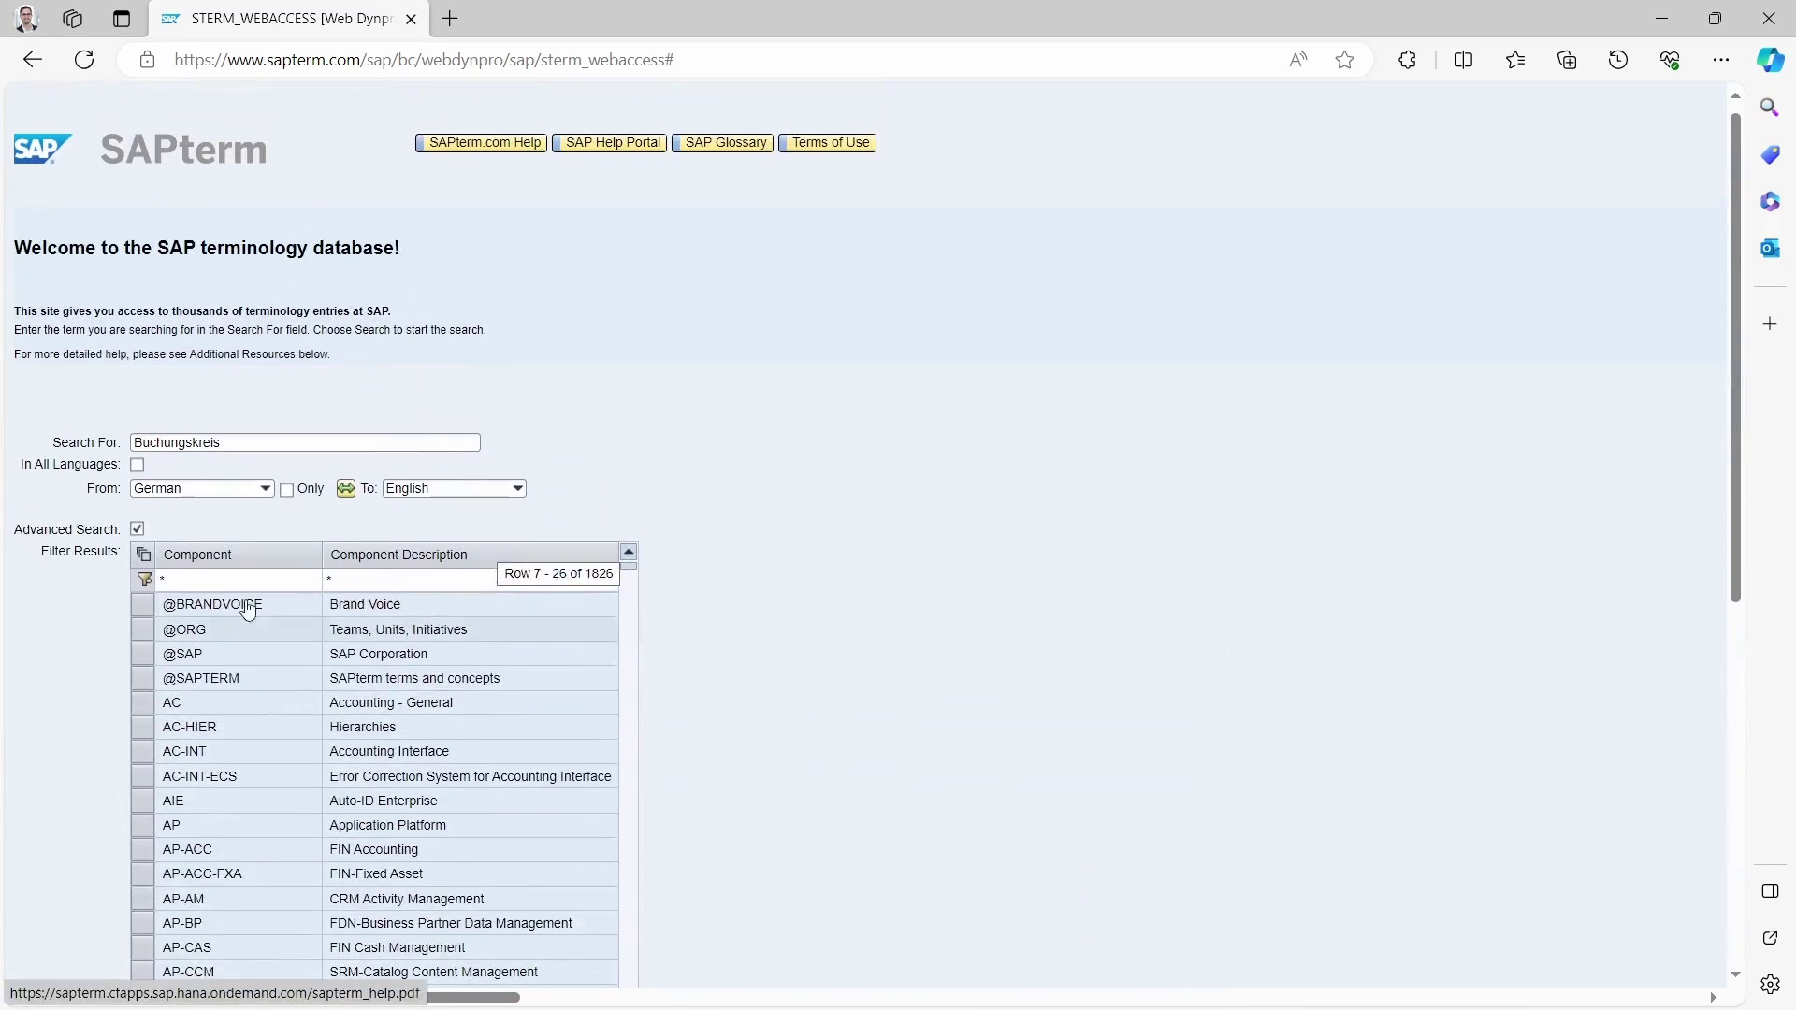
pyautogui.scroll(-2, 234, 603)
pyautogui.click(137, 537)
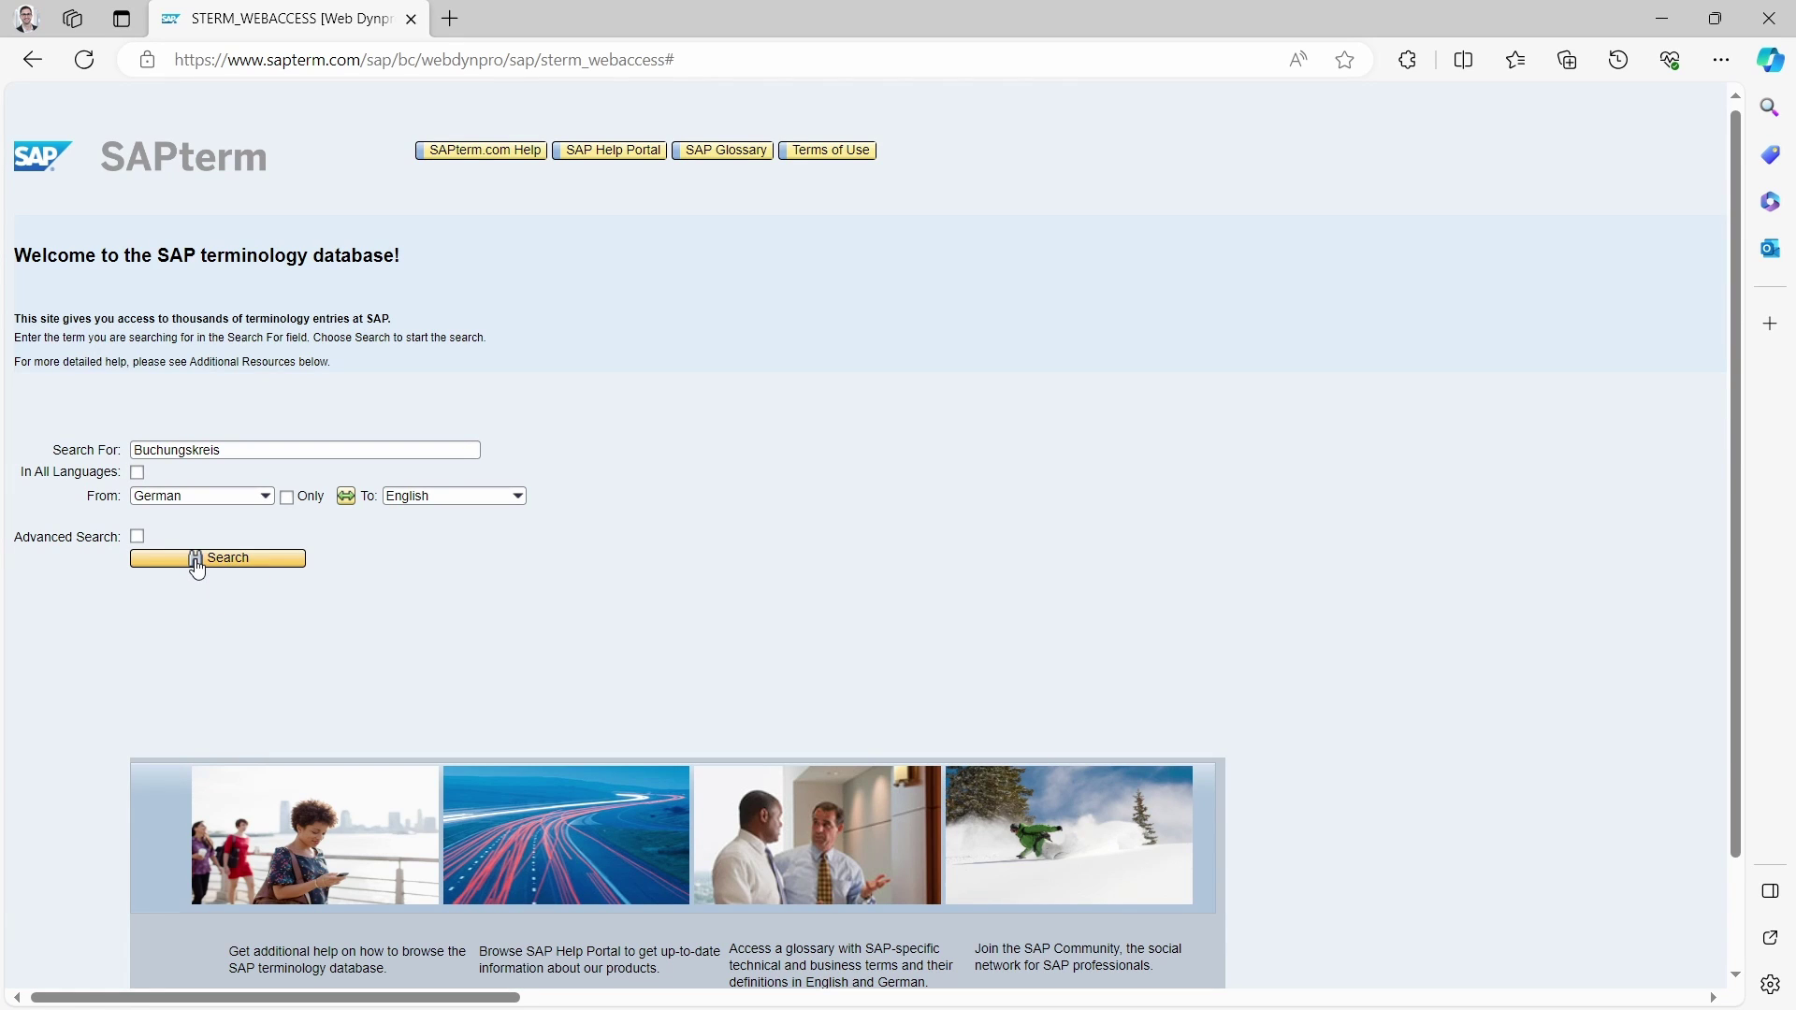
# List the three Buchungskreis hits on sapterm.com and show the company code entry's Bukrs details
pyautogui.click(197, 561)
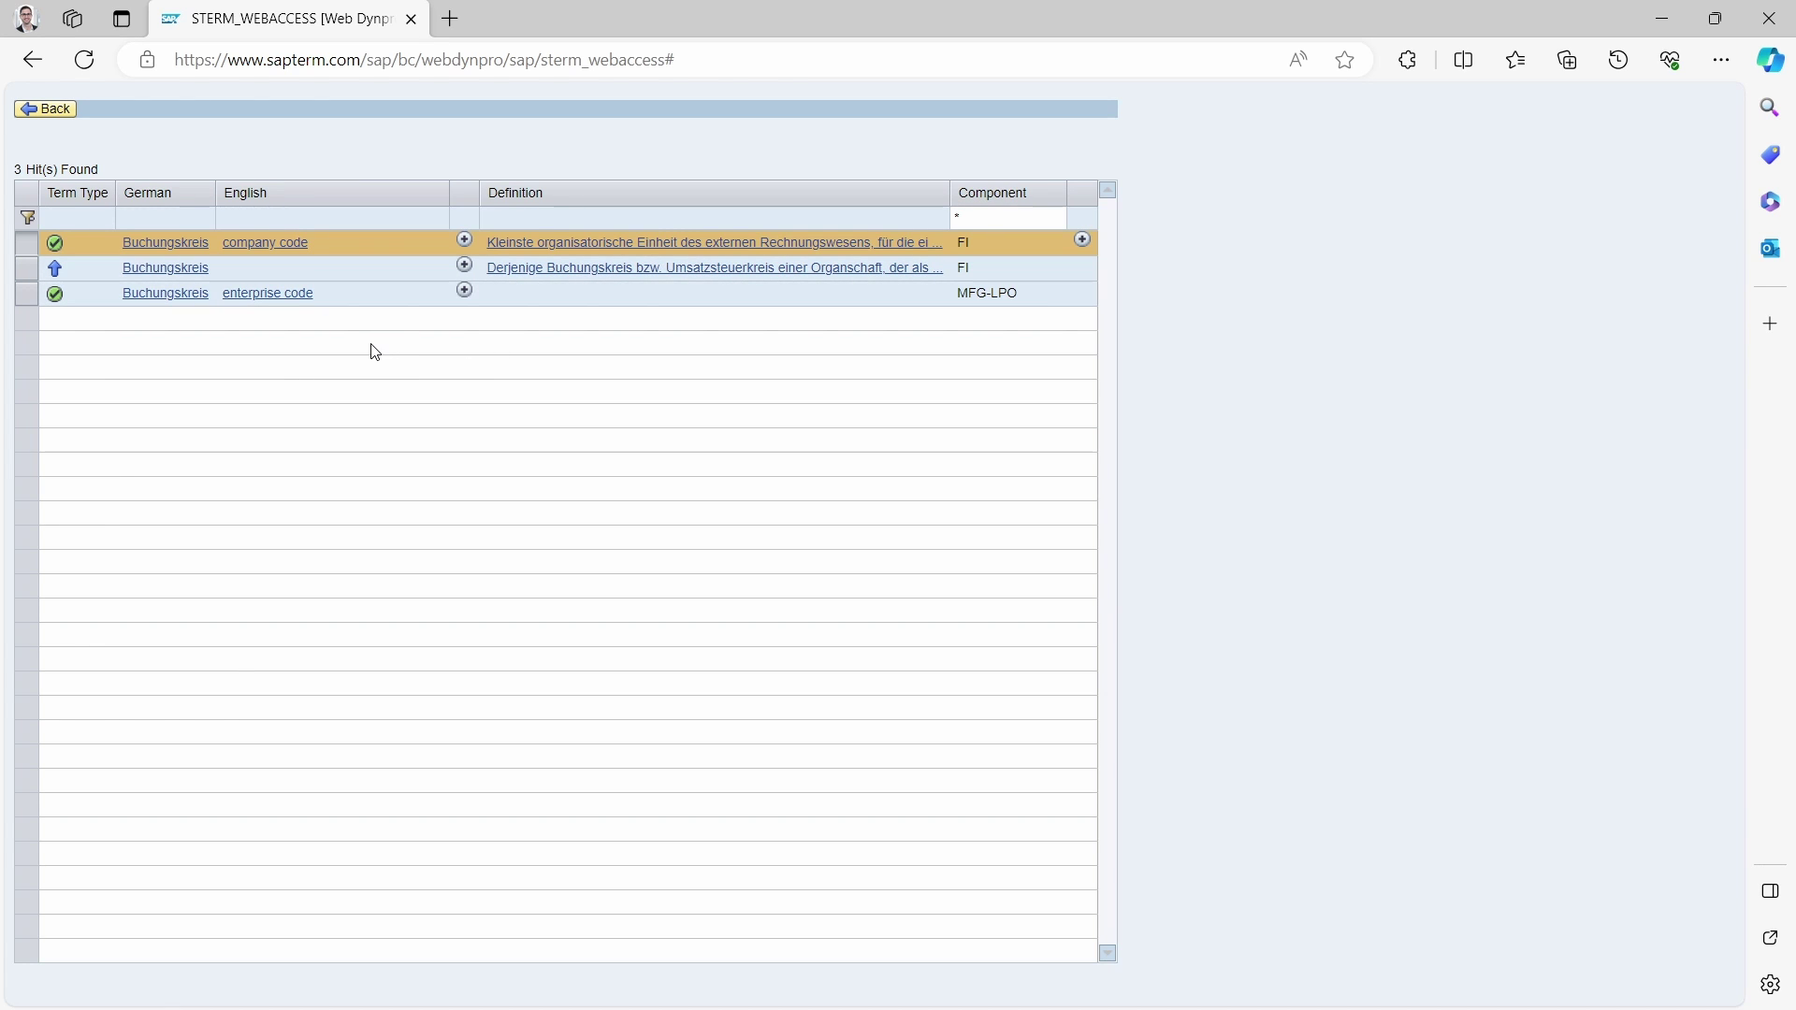
pyautogui.click(159, 245)
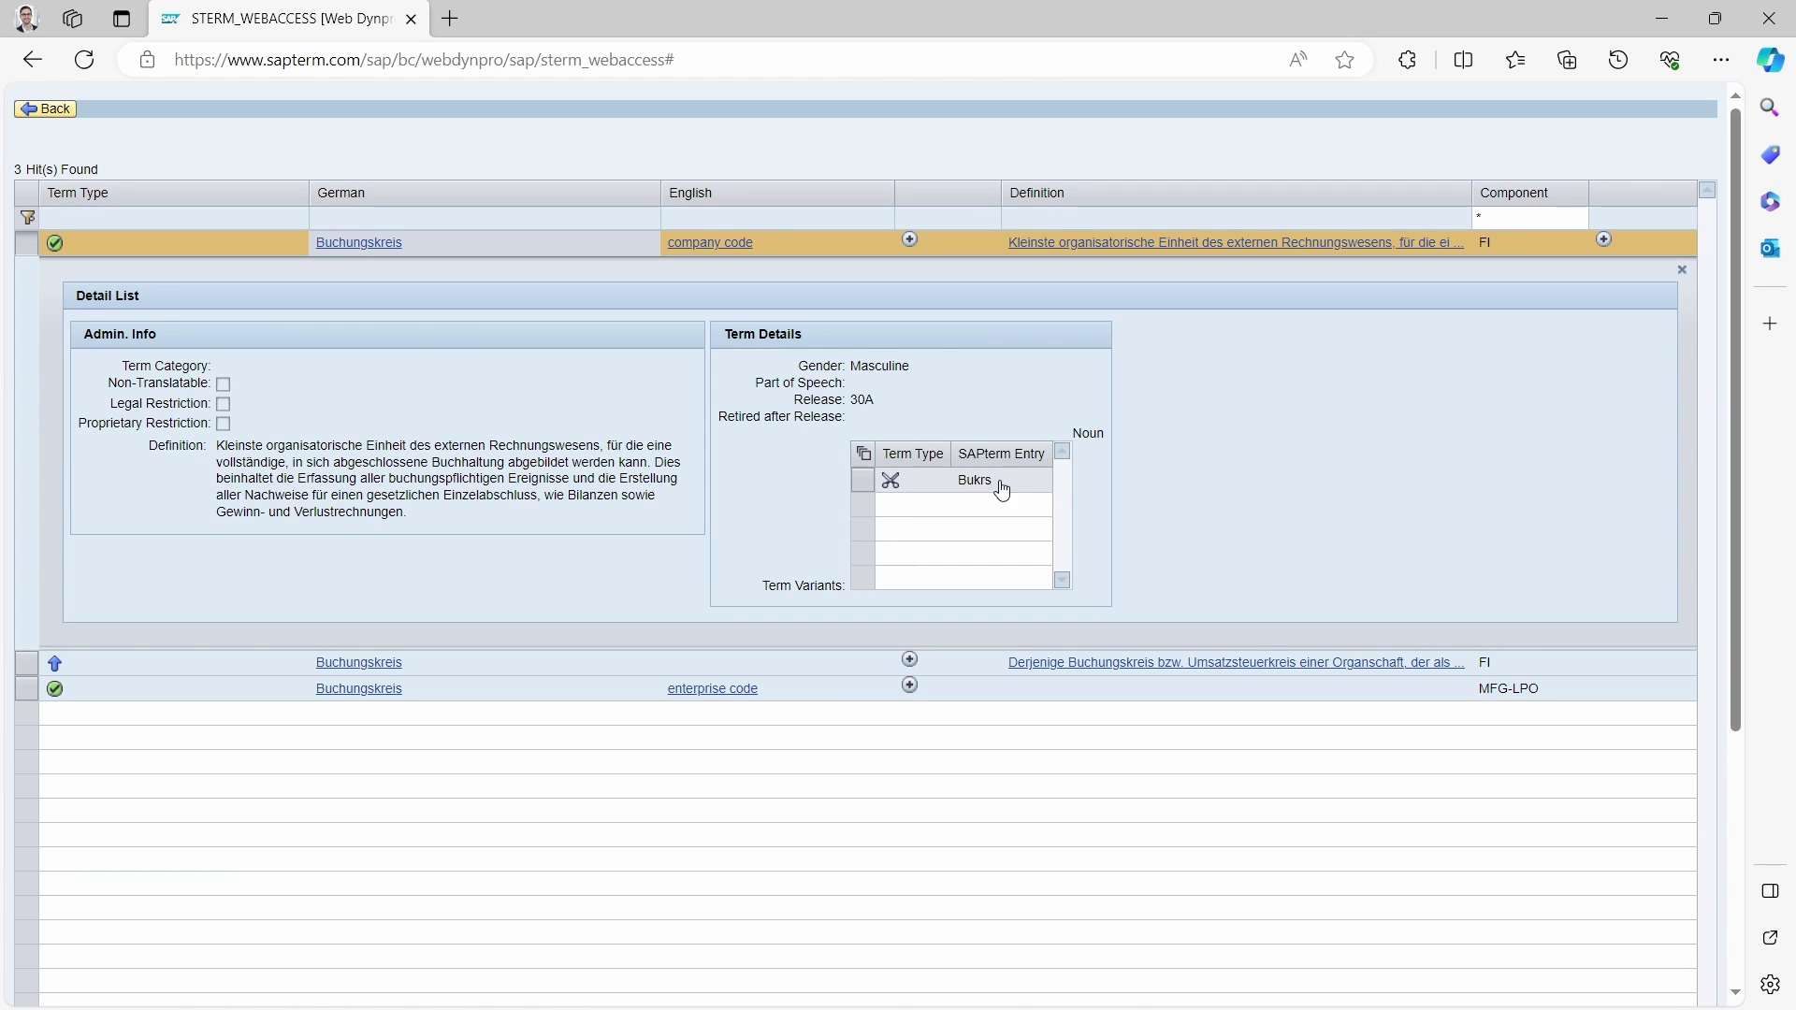
pyautogui.scroll(-3, 935, 430)
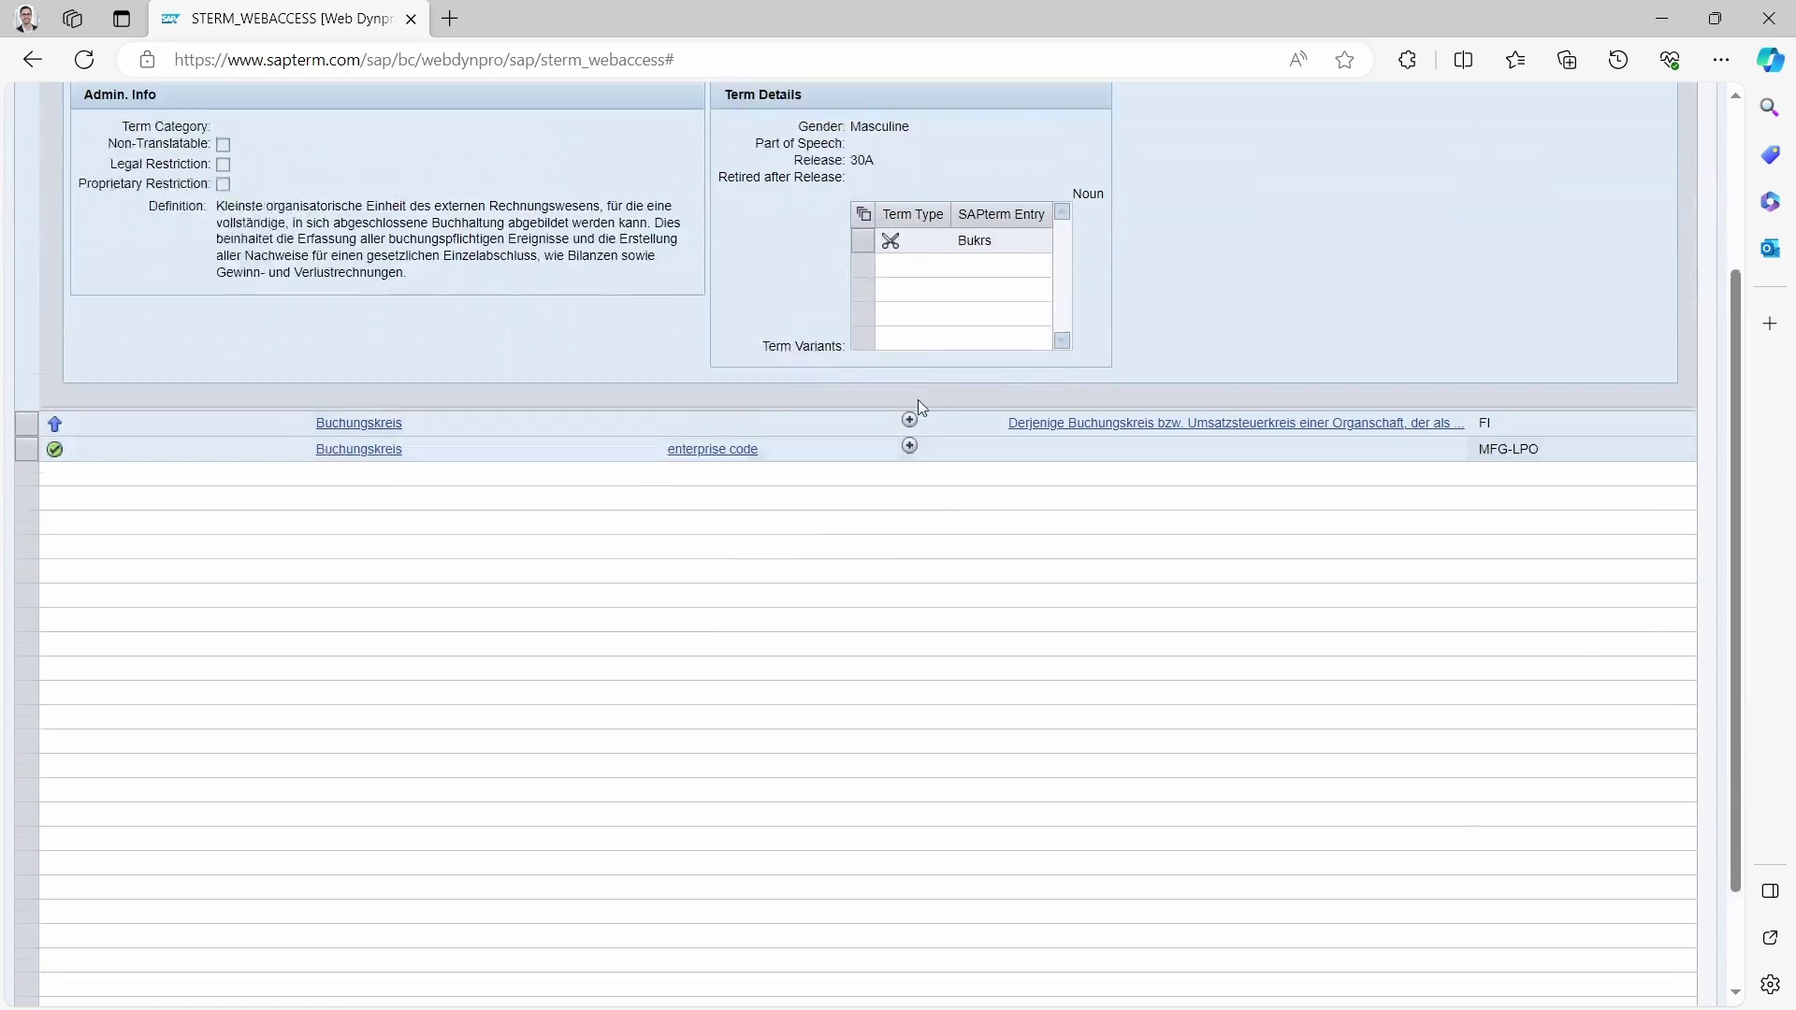
pyautogui.scroll(1, 912, 388)
pyautogui.click(905, 346)
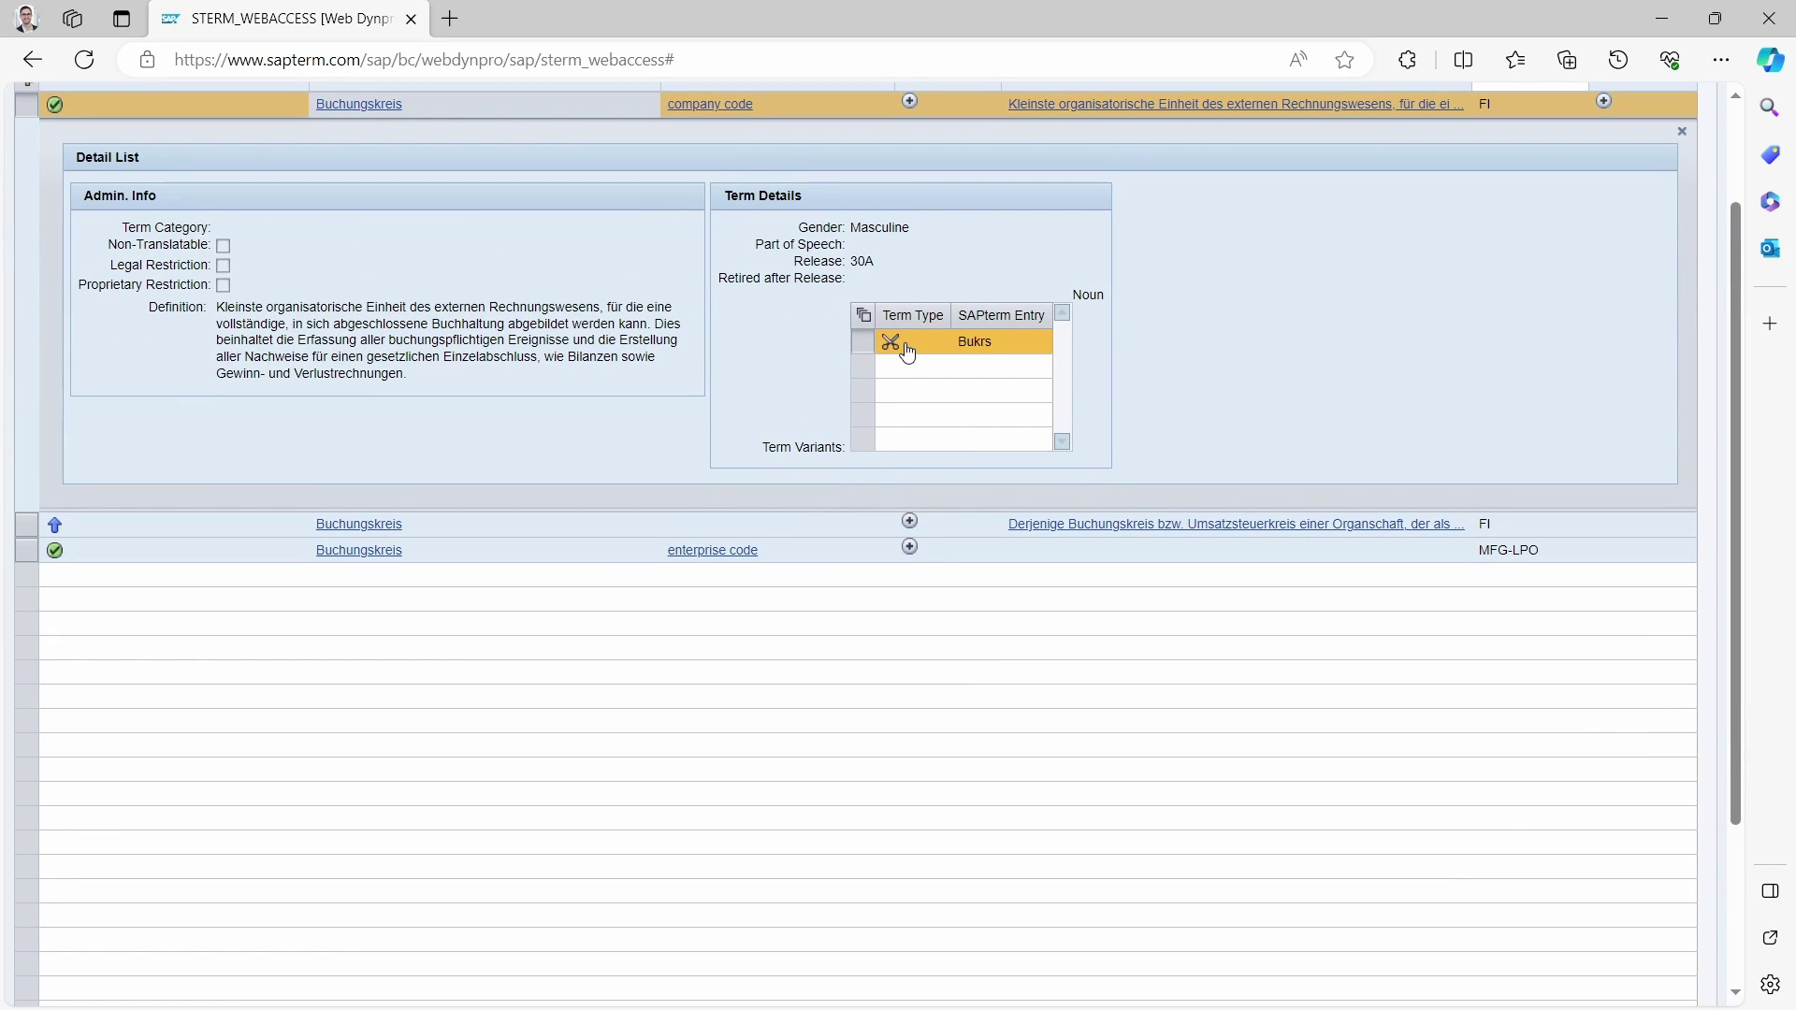
pyautogui.scroll(2, 785, 497)
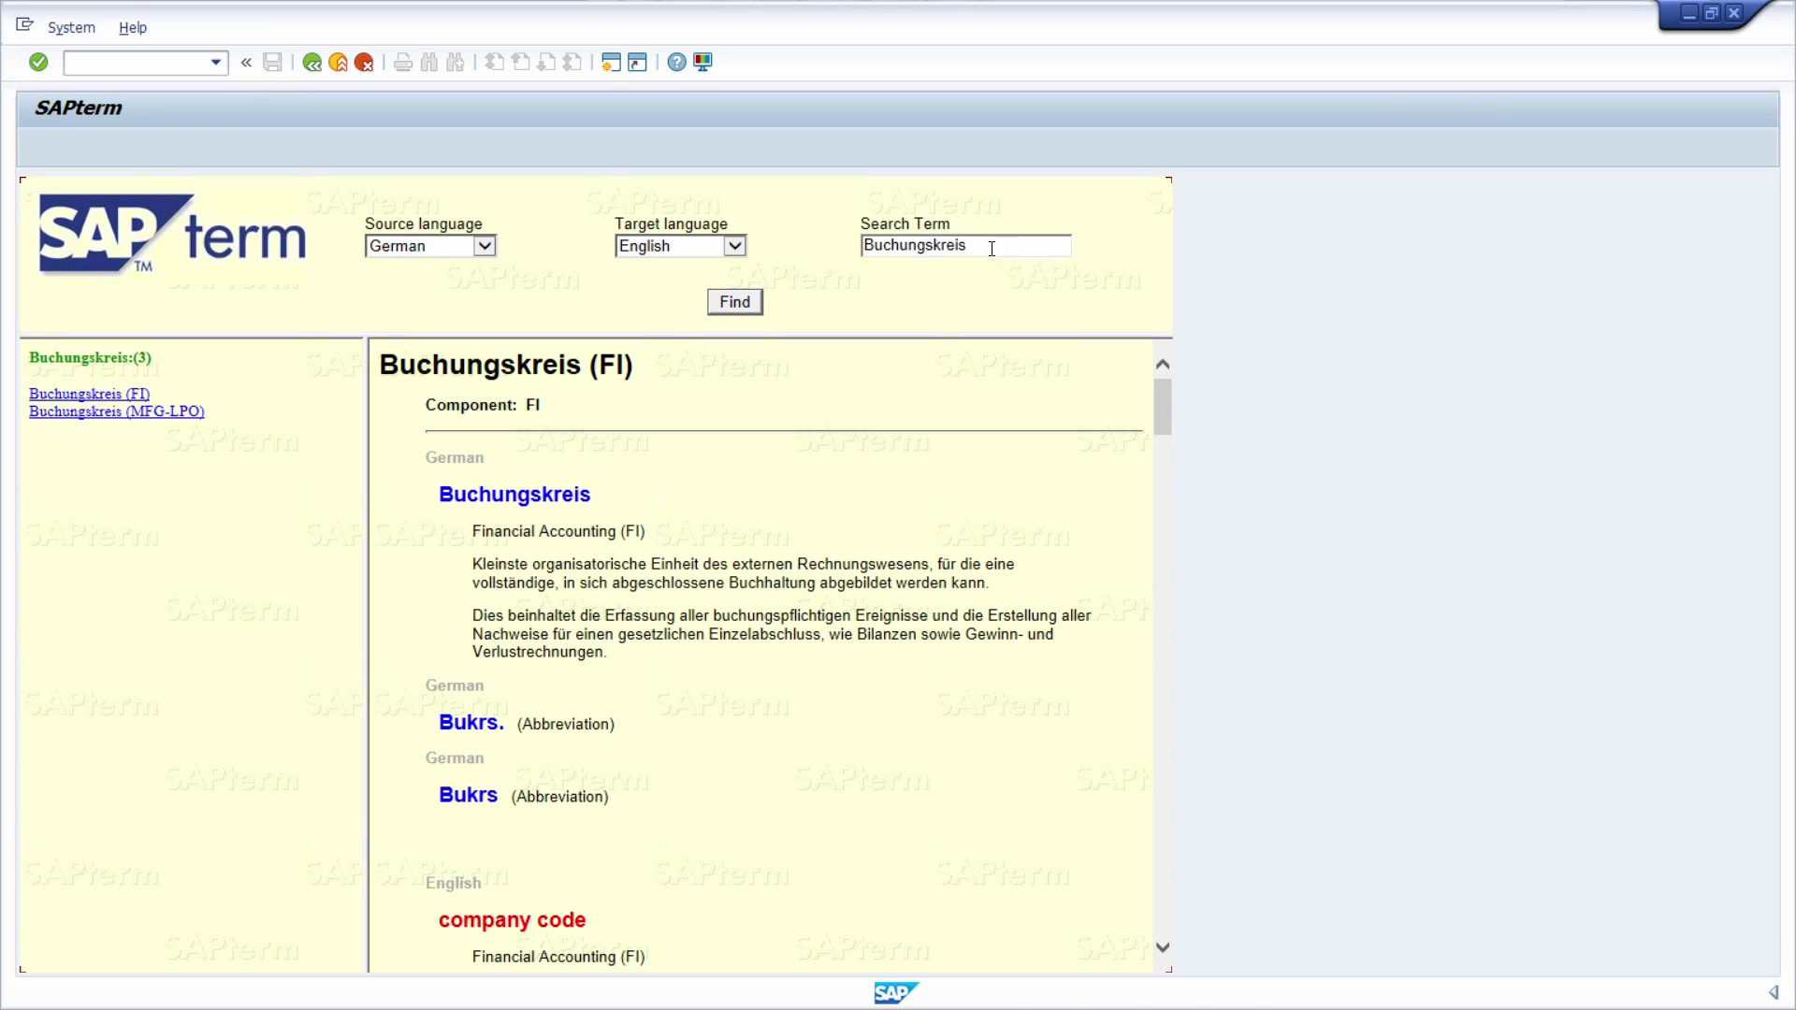
# Replace the search term with Buchung* and browse the 427 matching German terms
pyautogui.moveTo(982, 246); pyautogui.dragTo(861, 248)
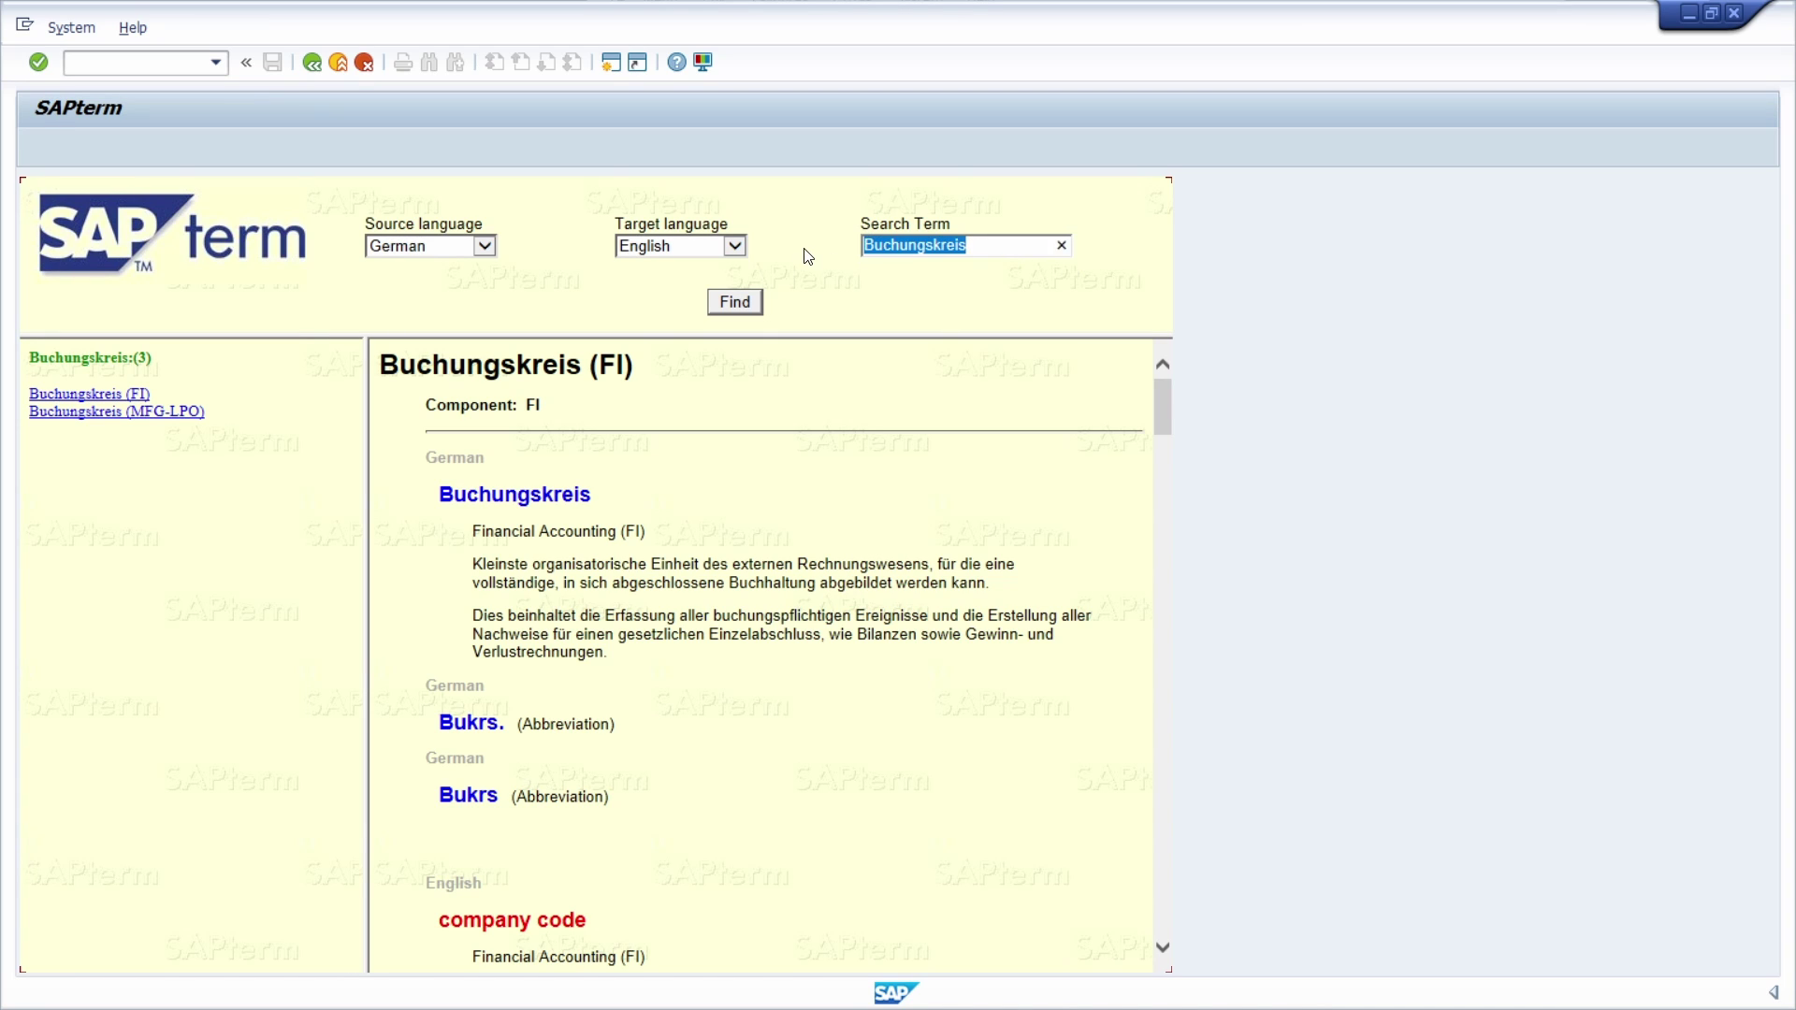
pyautogui.write('Buchungs')
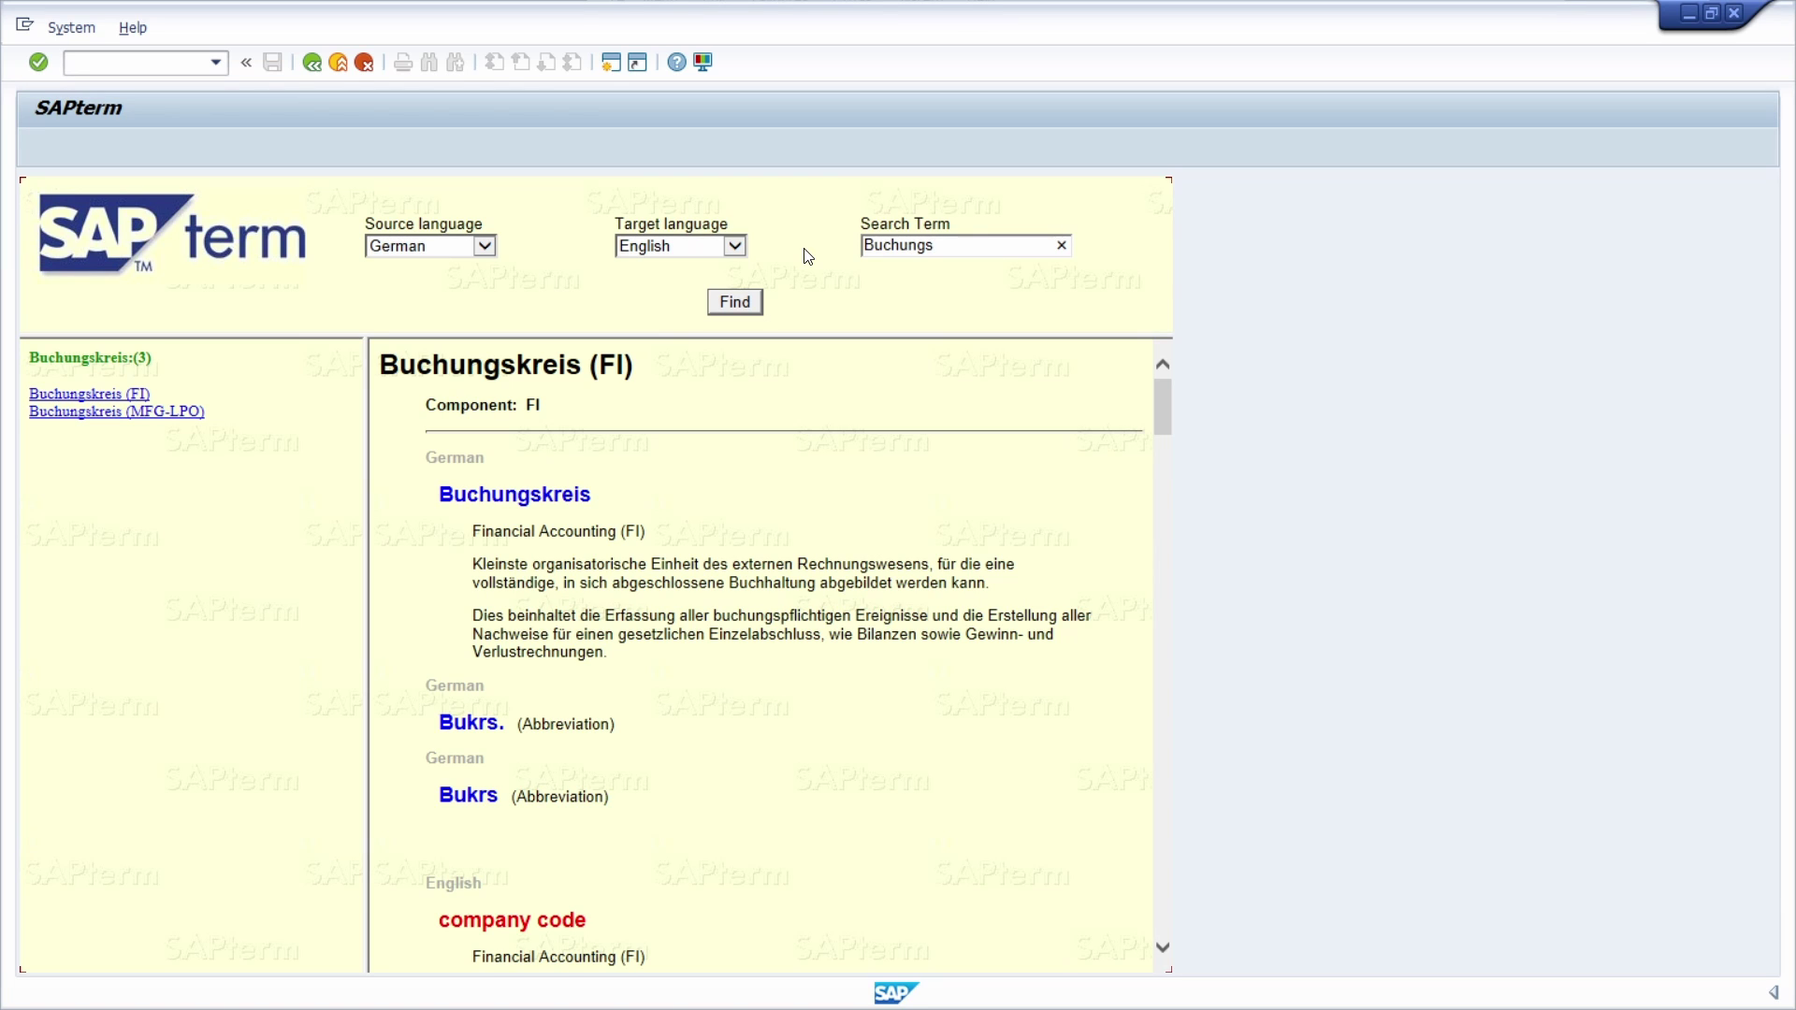
pyautogui.press('BackSpace')
pyautogui.write('*')
pyautogui.click(735, 302)
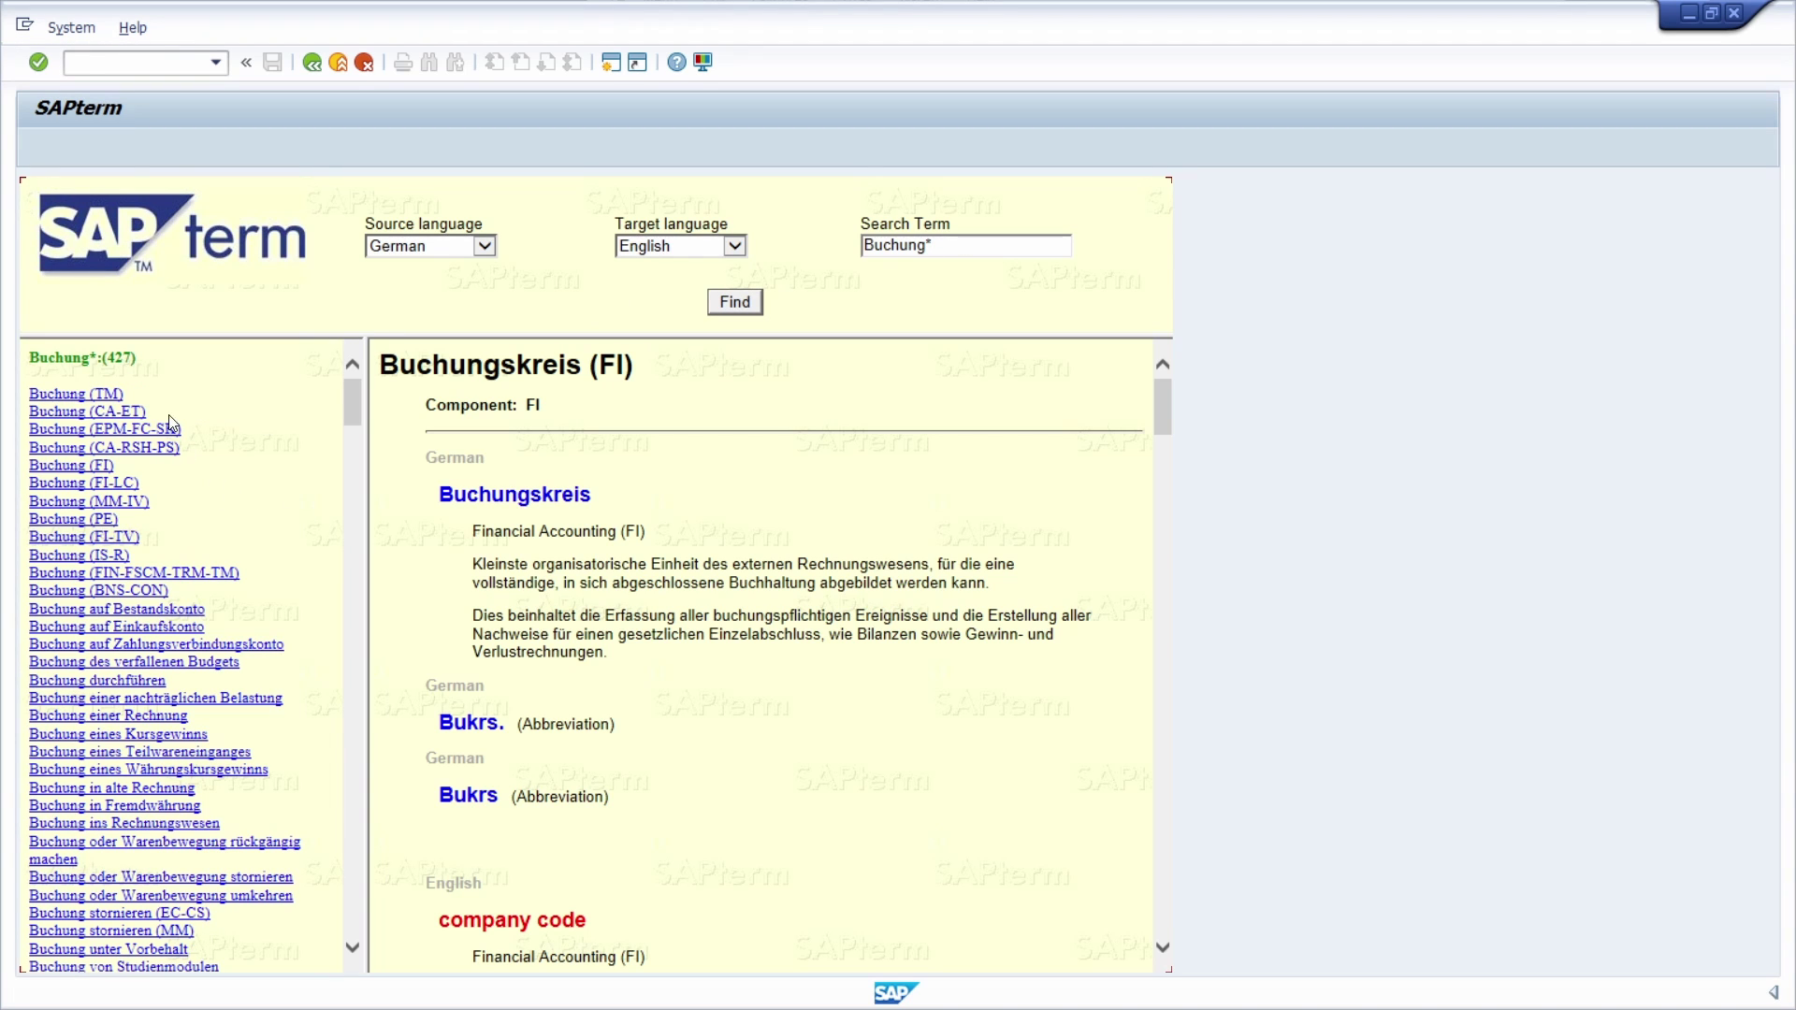
pyautogui.scroll(-1, 84, 582)
pyautogui.scroll(-20, 84, 582)
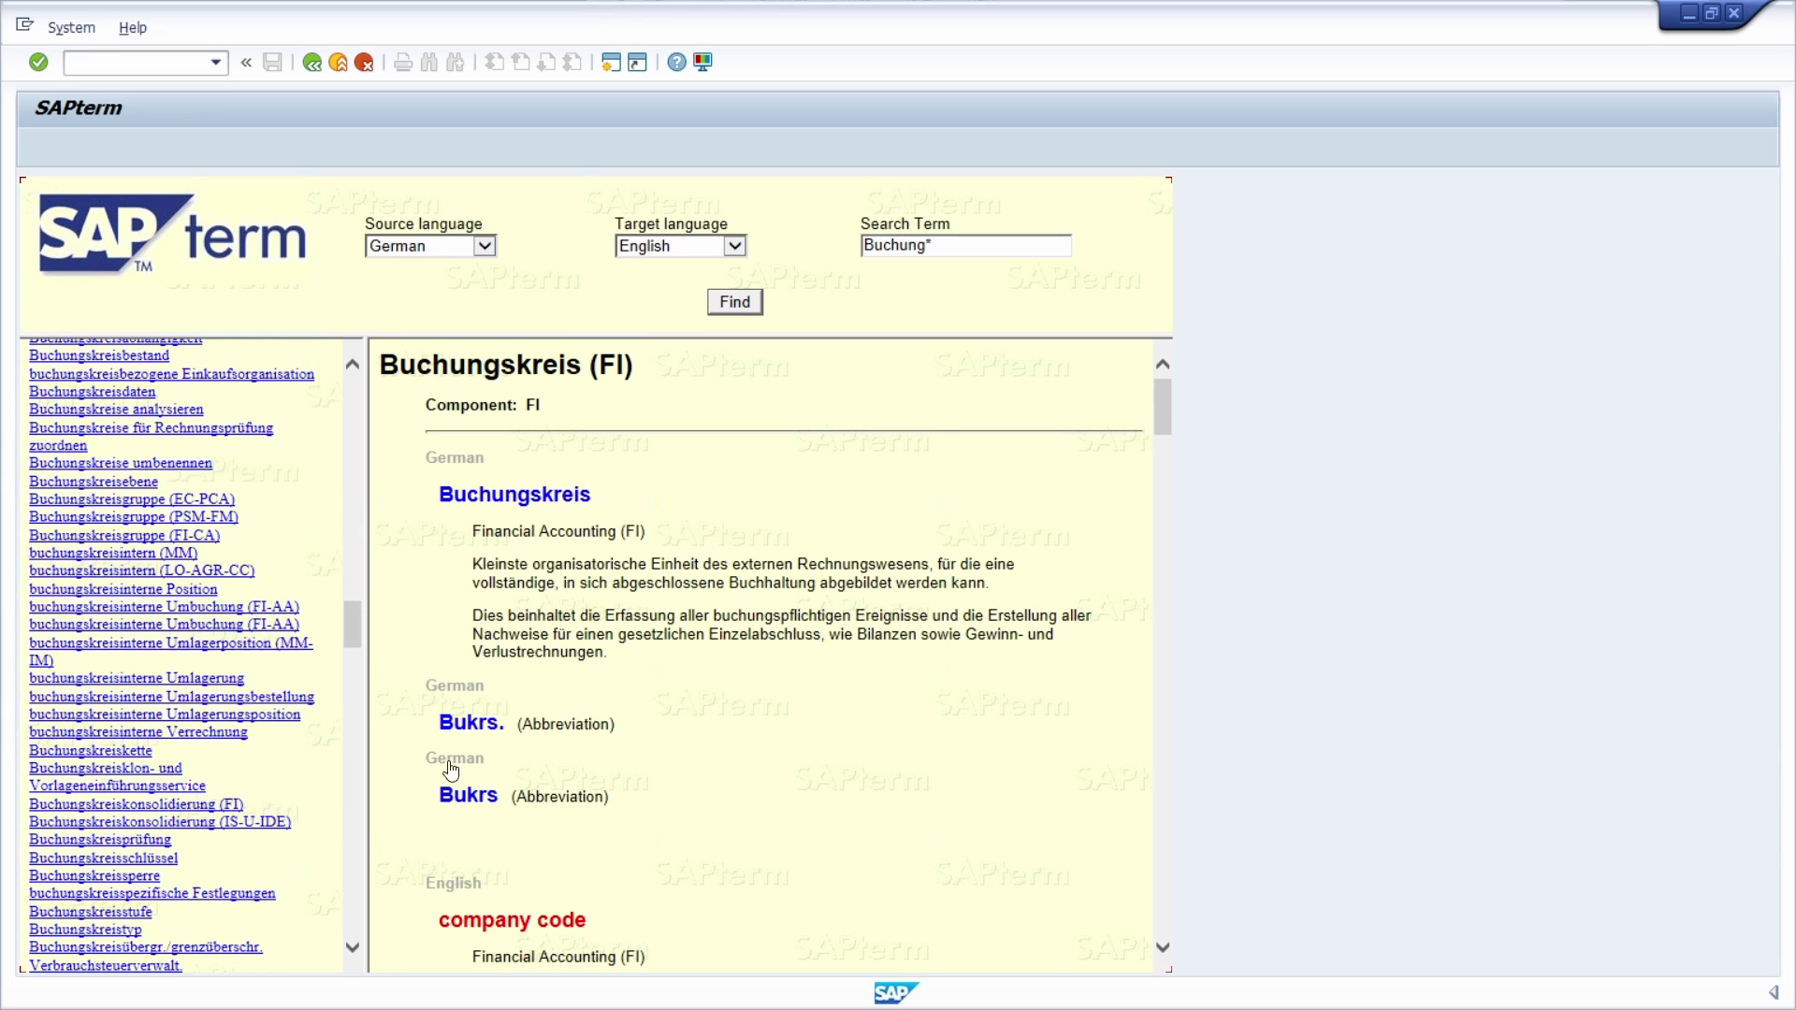
pyautogui.click(879, 241)
pyautogui.doubleClick(879, 241)
pyautogui.press('Right')
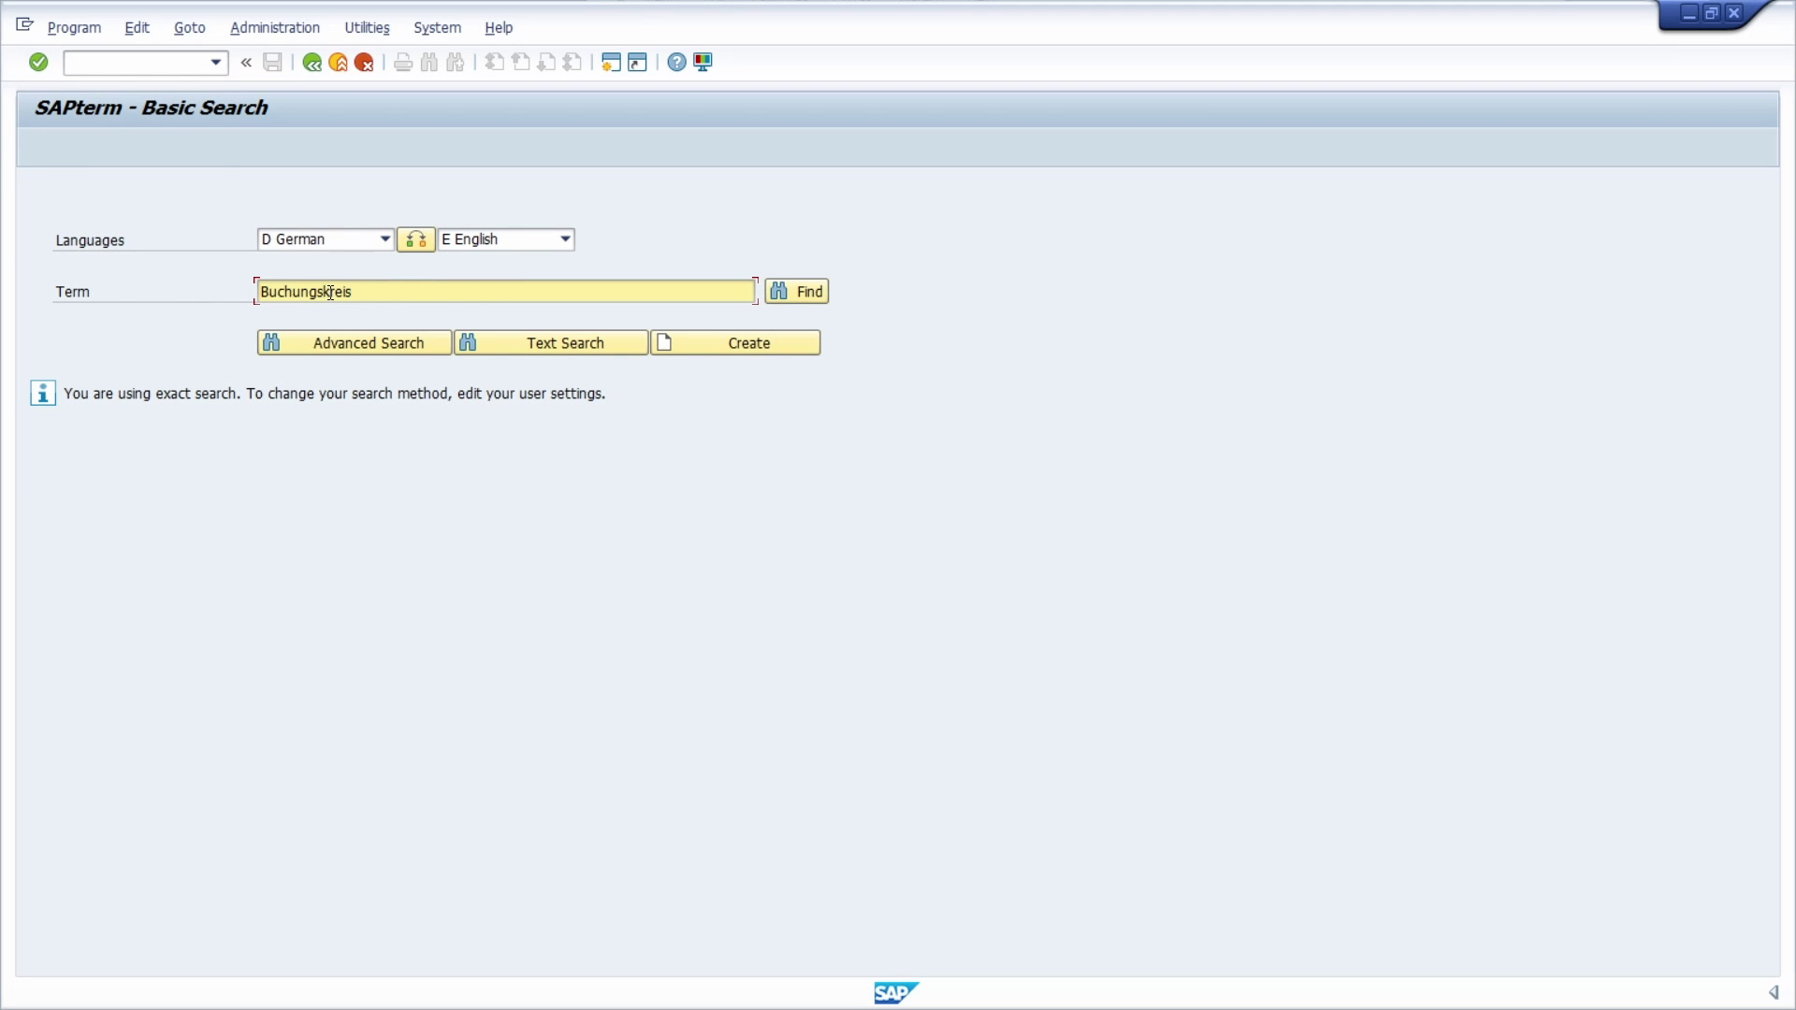
# Shorten the Basic Search term to Buchung* and run it, which still searches exactly
pyautogui.moveTo(324, 289); pyautogui.dragTo(584, 293)
pyautogui.press('BackSpace')
pyautogui.press('BackSpace')
pyautogui.write('*')
pyautogui.click(806, 291)
# Save the user settings from Administration > User Settings, then expand the source language list
pyautogui.click(270, 30)
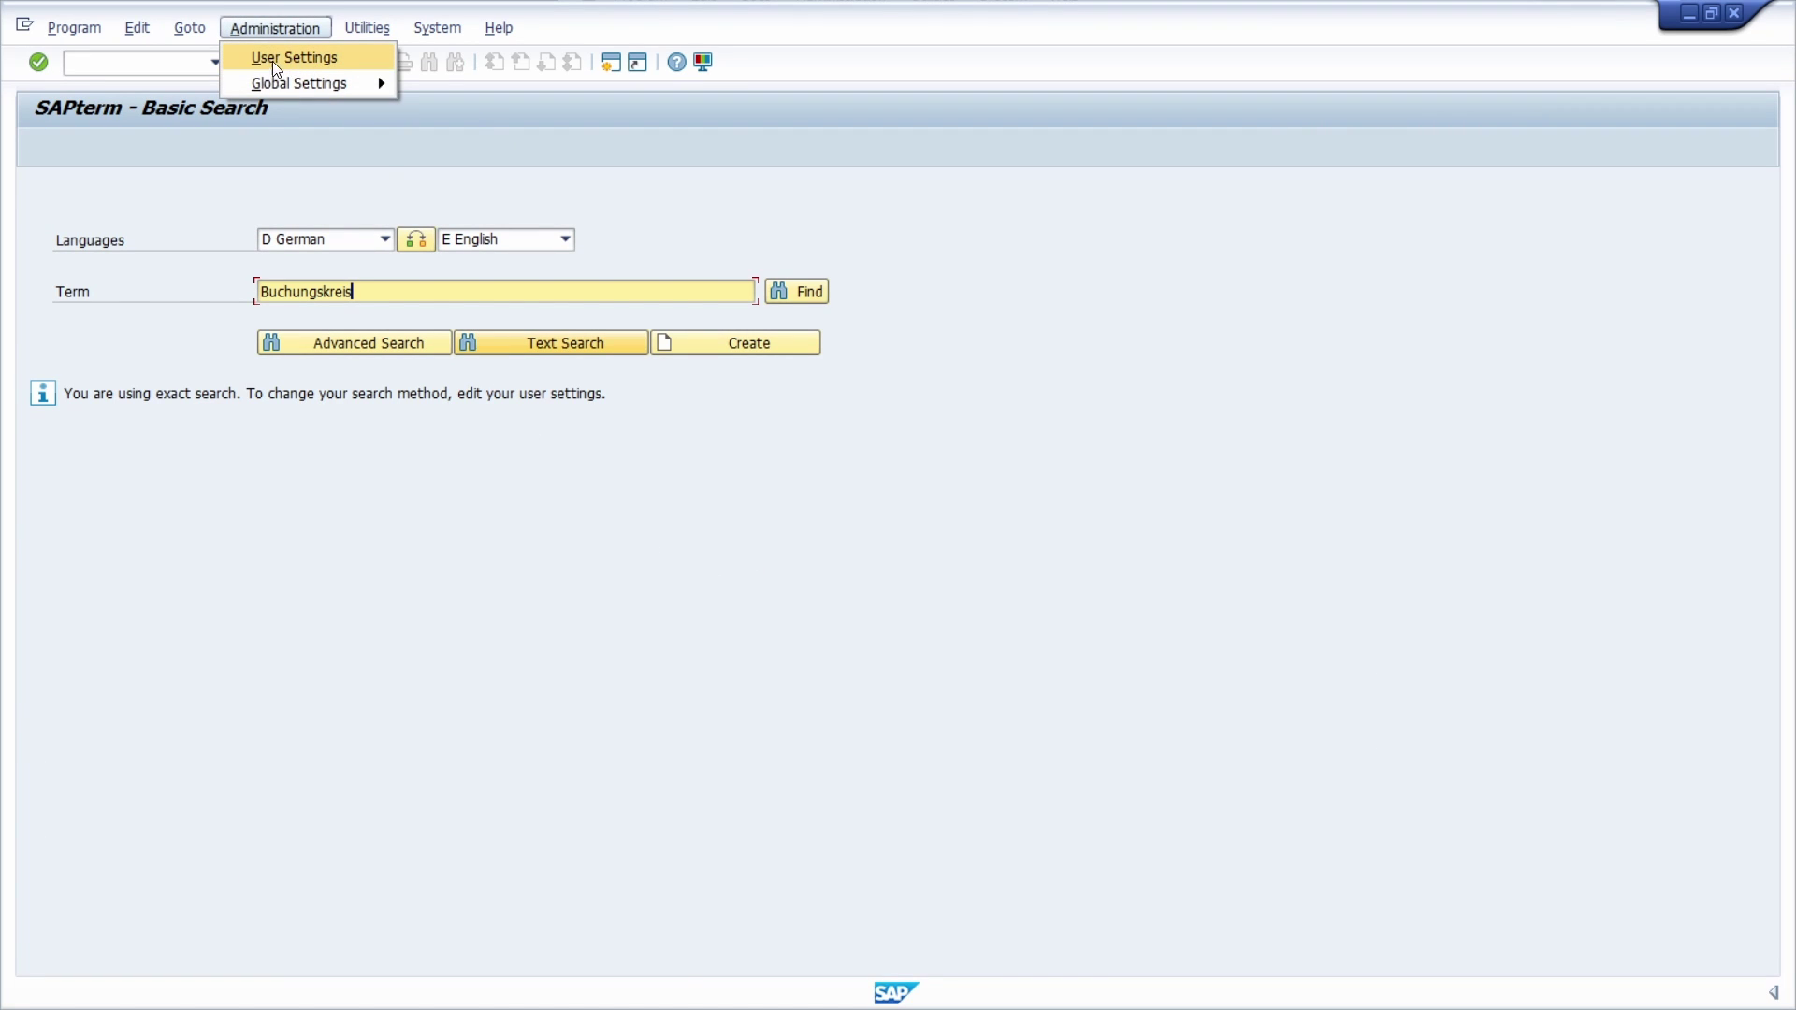
pyautogui.click(339, 60)
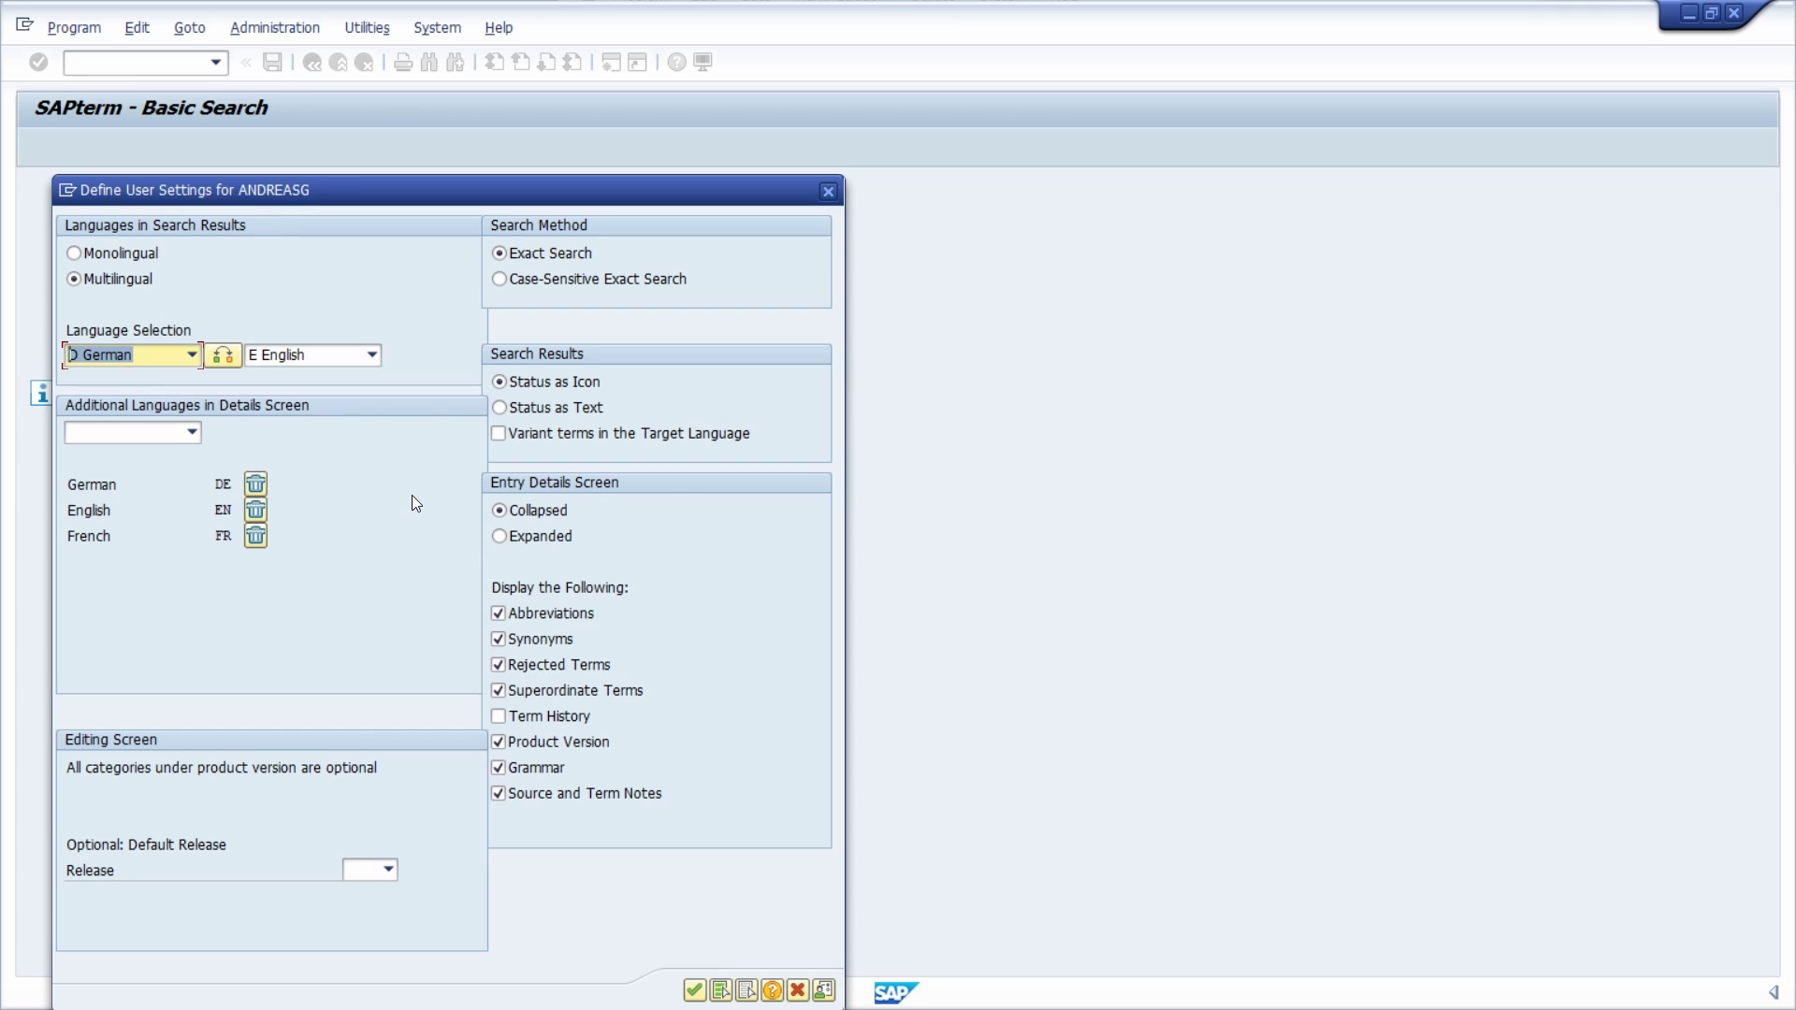
pyautogui.click(694, 994)
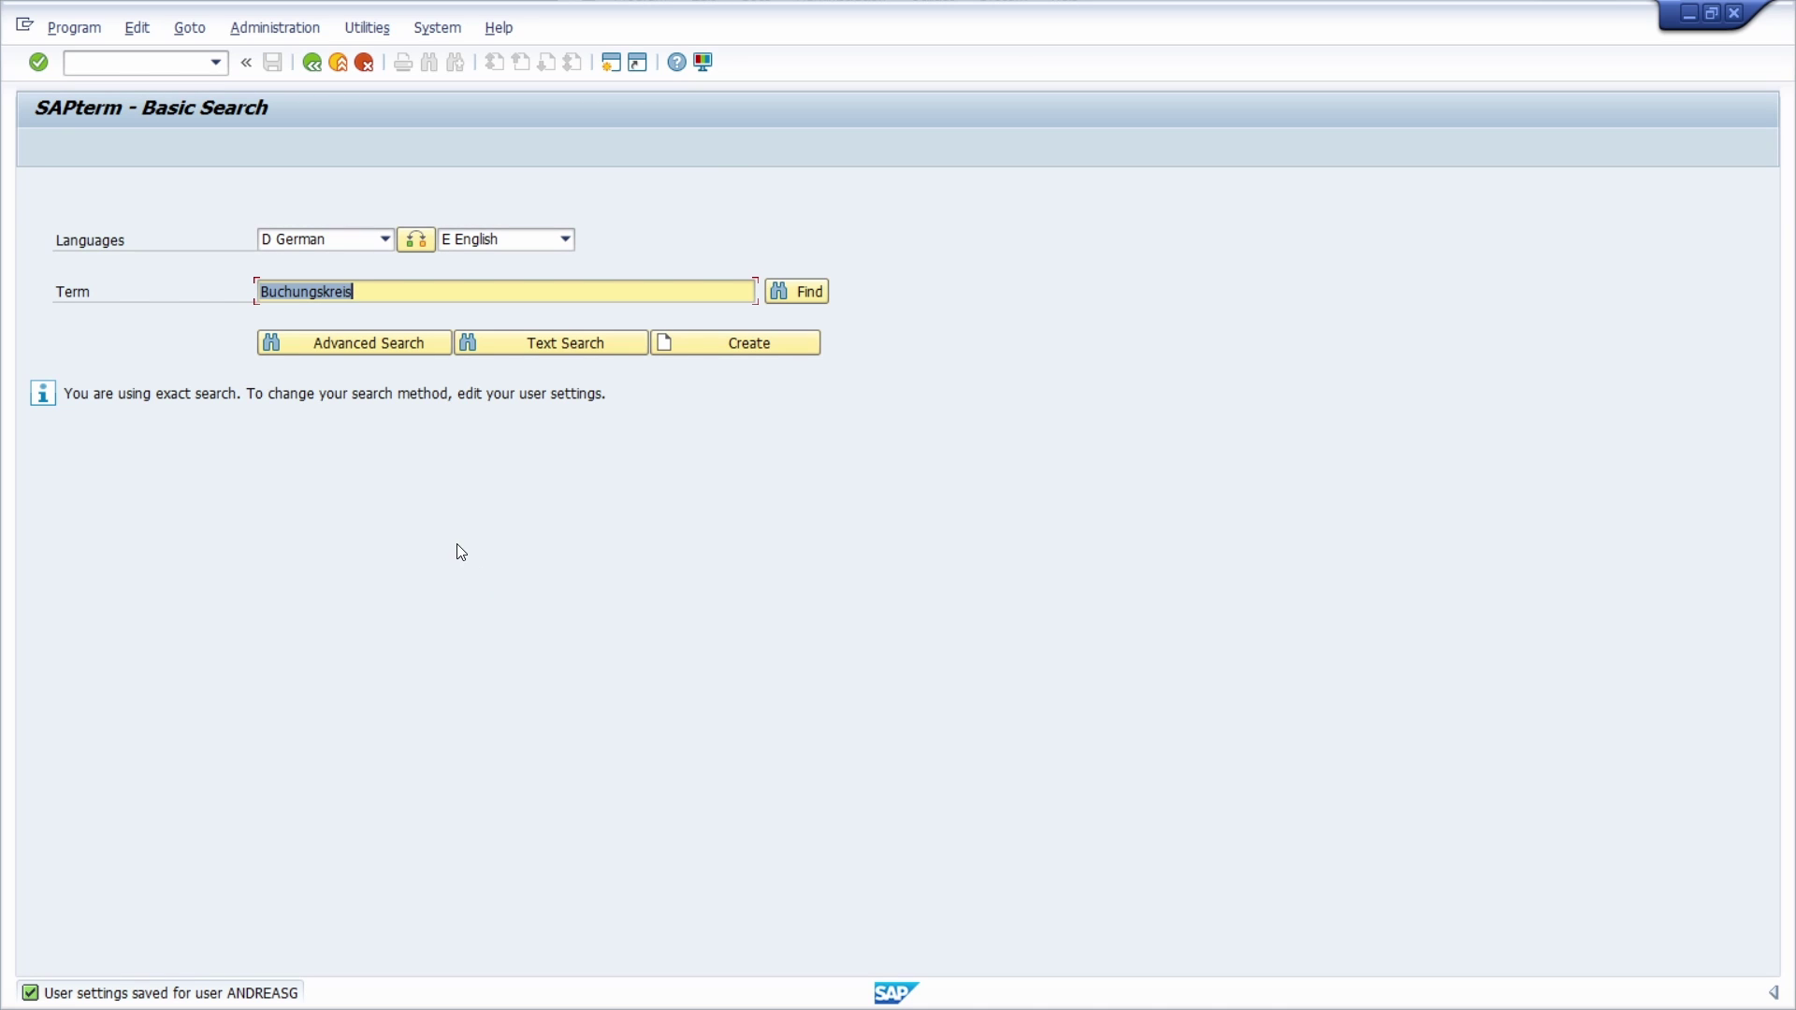
pyautogui.click(373, 241)
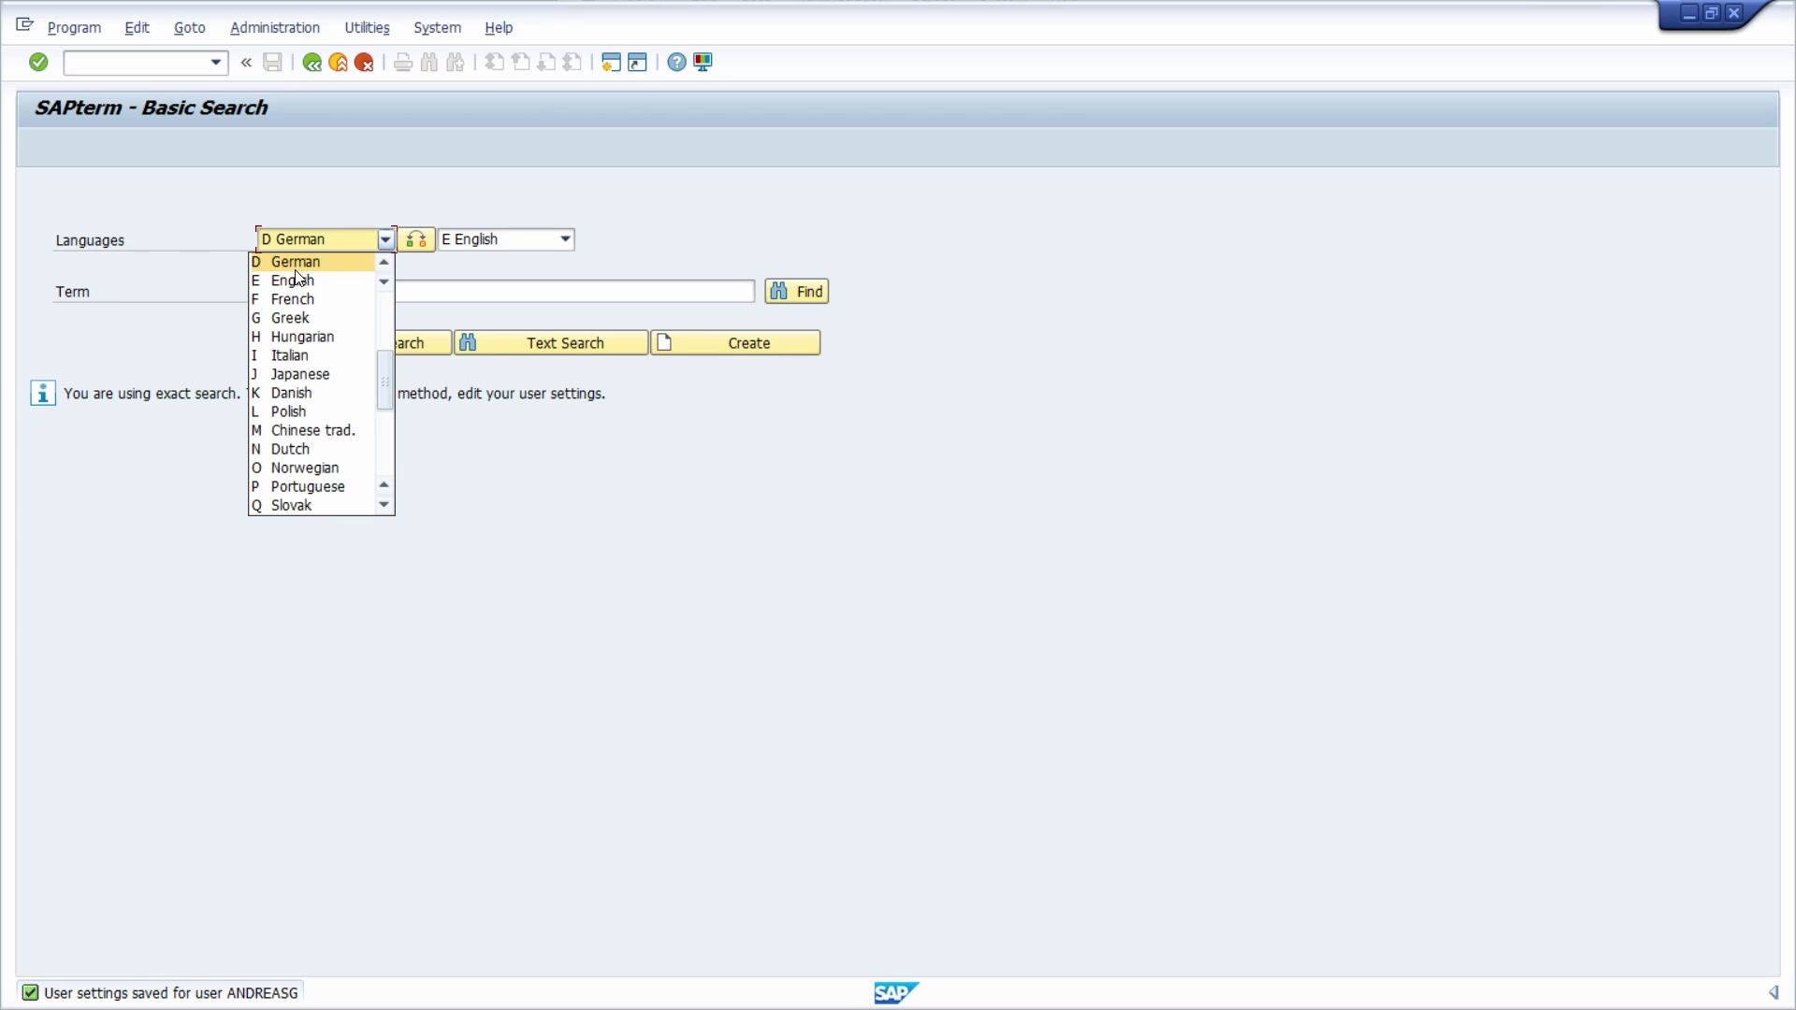